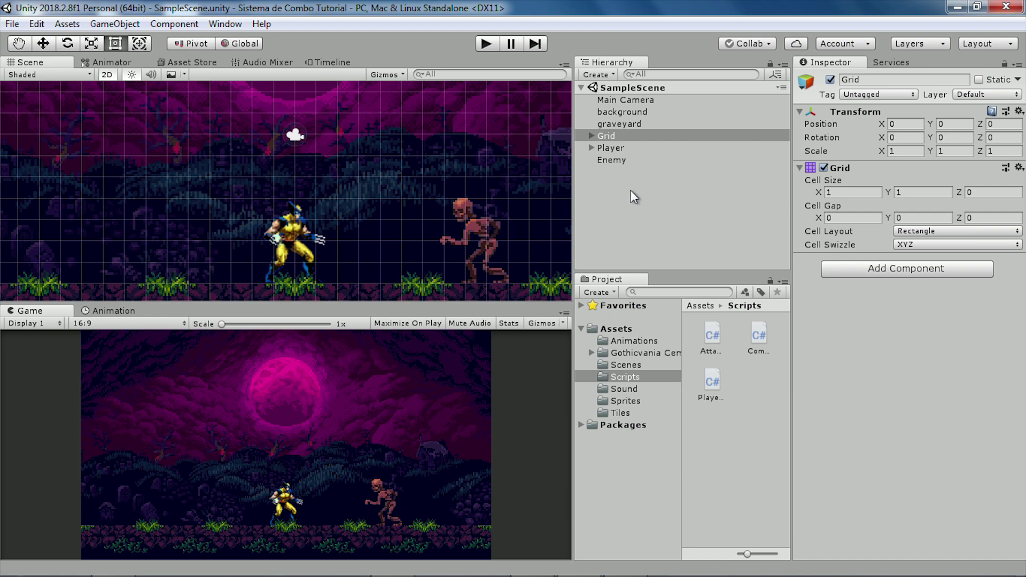
# Add a Box Collider 2D to the Enemy and tick Is Trigger.
pyautogui.click(613, 157)
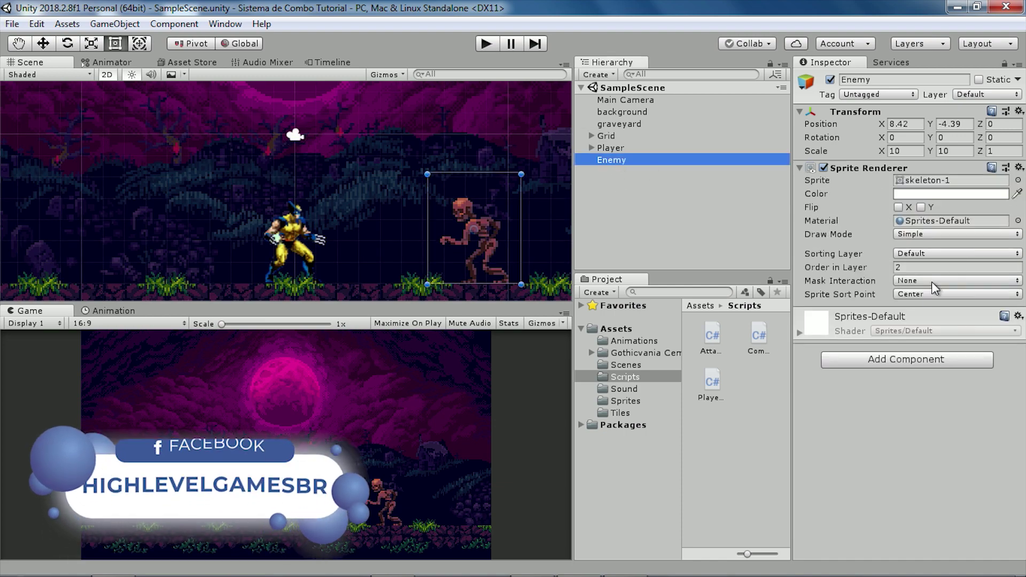
pyautogui.click(882, 361)
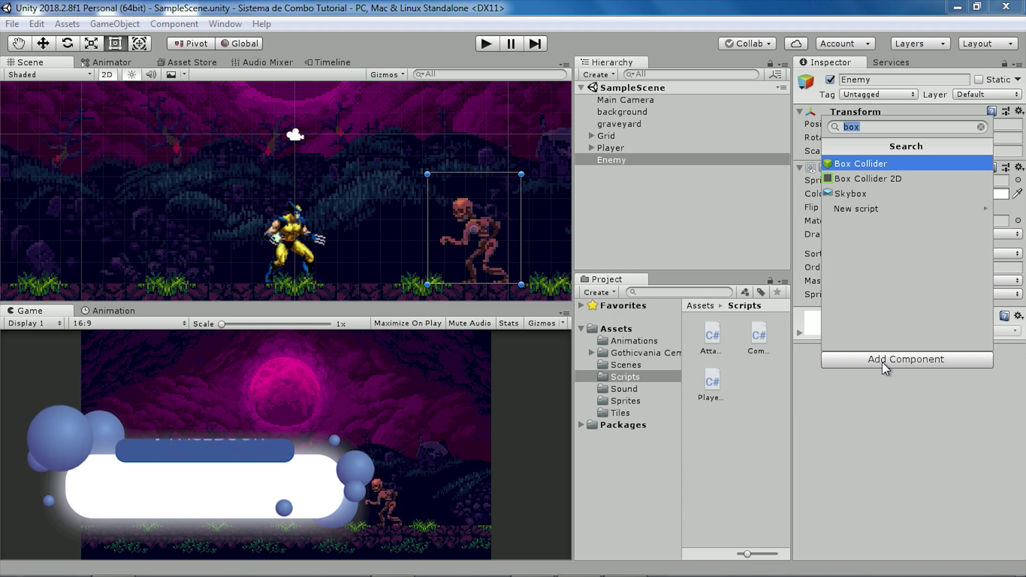
pyautogui.press('Down')
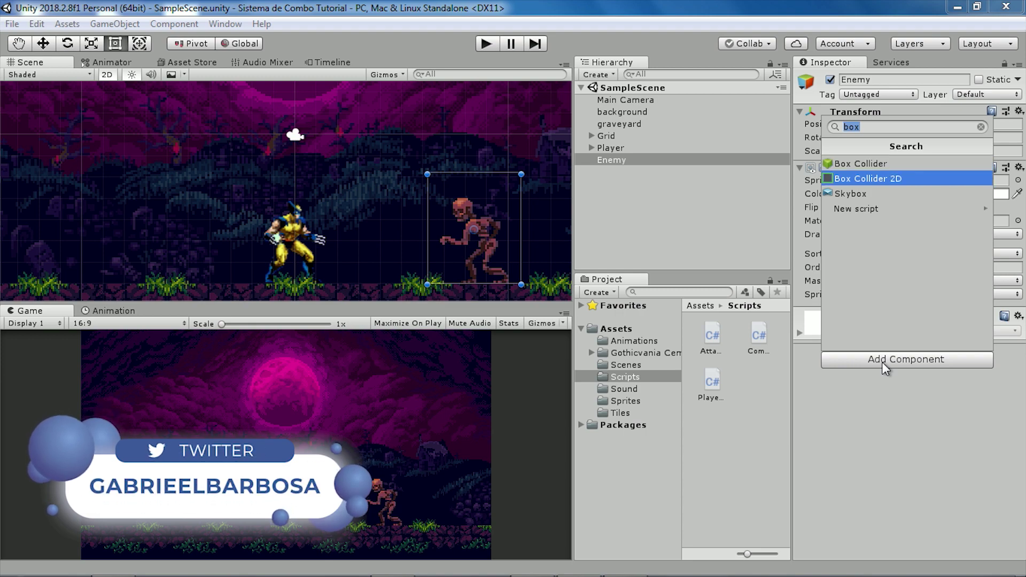
pyautogui.press('Return')
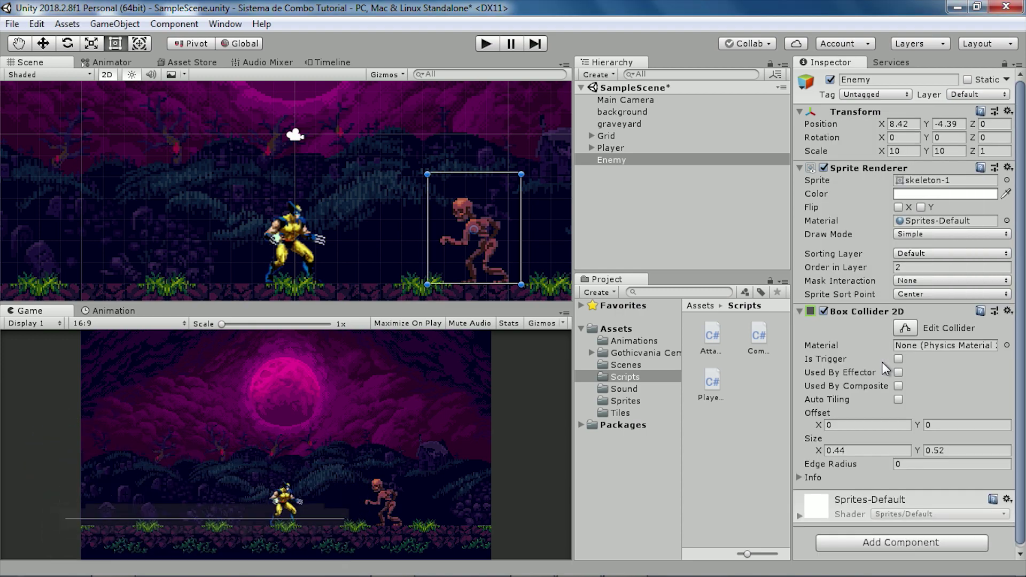
pyautogui.click(898, 359)
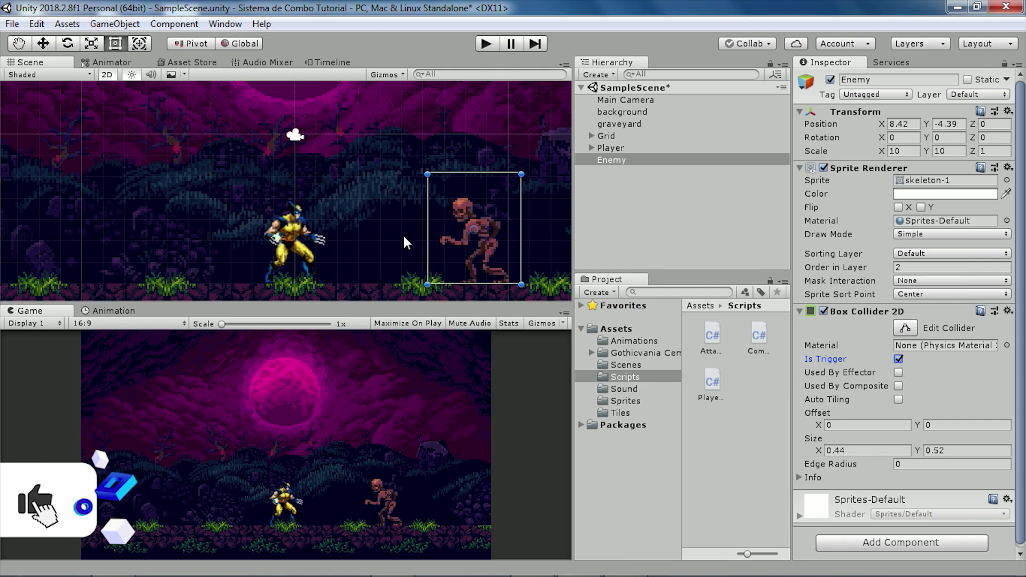
# Pull the collider's left, right and top edges in to hug the skeleton sprite (0.337 × 0.414).
pyautogui.click(905, 327)
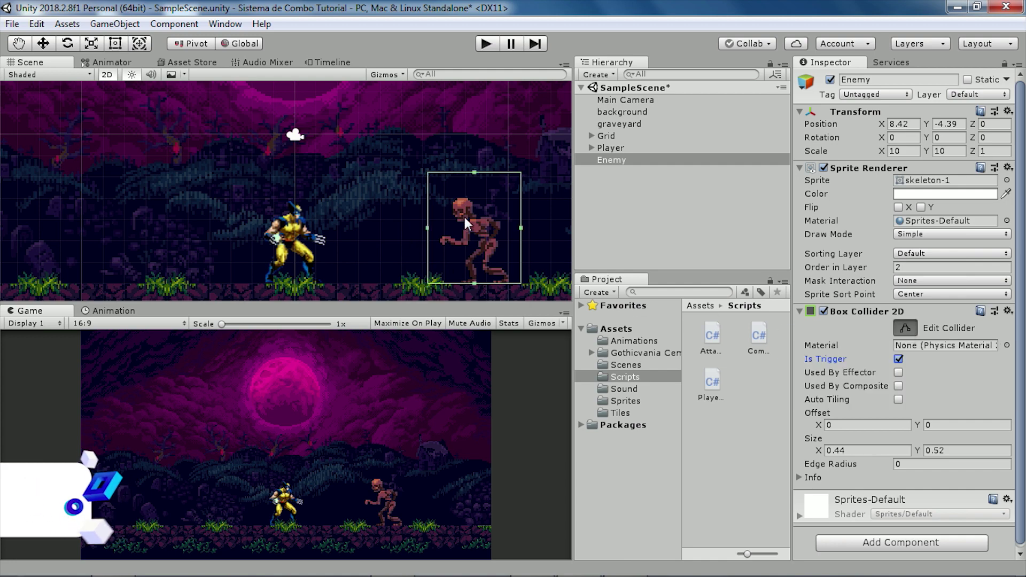
pyautogui.moveTo(428, 226); pyautogui.dragTo(437, 227)
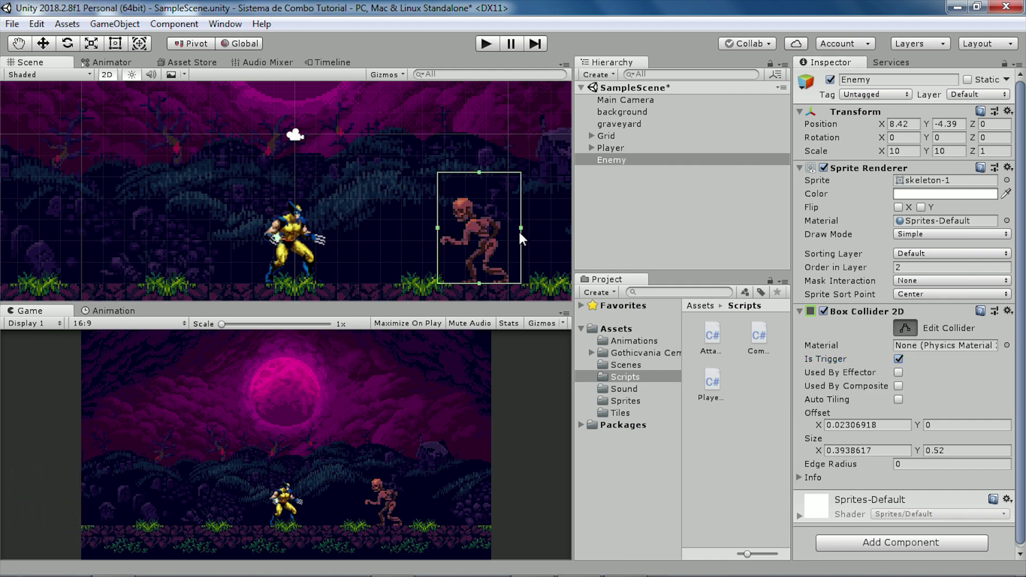
pyautogui.moveTo(521, 228); pyautogui.dragTo(509, 228)
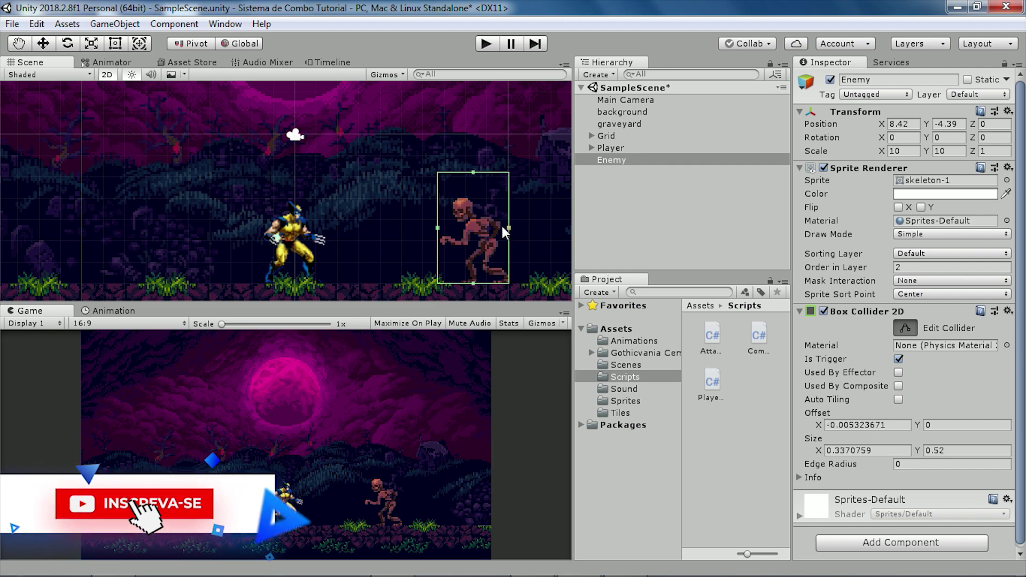
pyautogui.moveTo(473, 172); pyautogui.dragTo(472, 196)
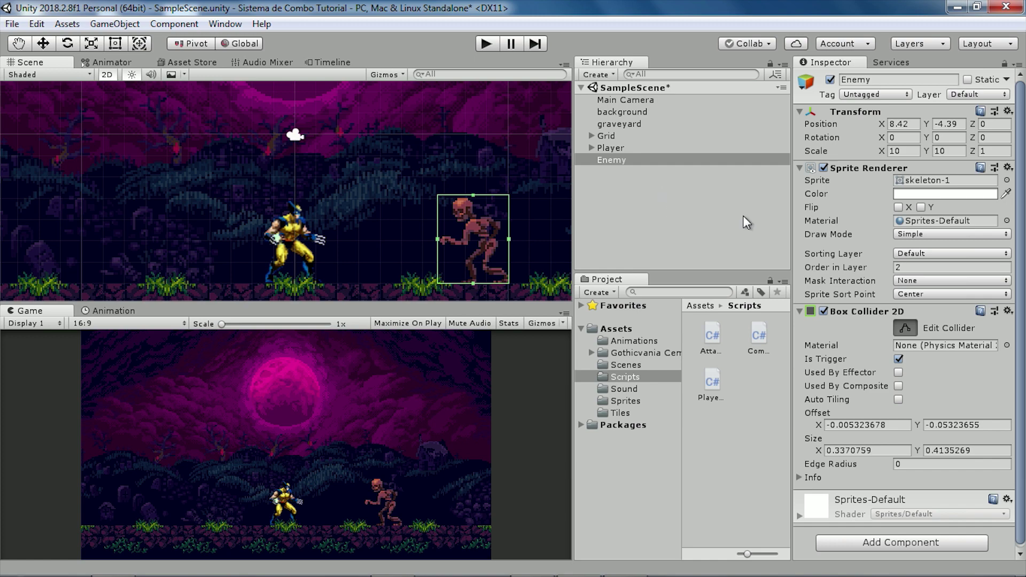
# Create a new C# script named Damage in the Scripts folder.
pyautogui.rightClick(756, 387)
pyautogui.moveTo(810, 36)
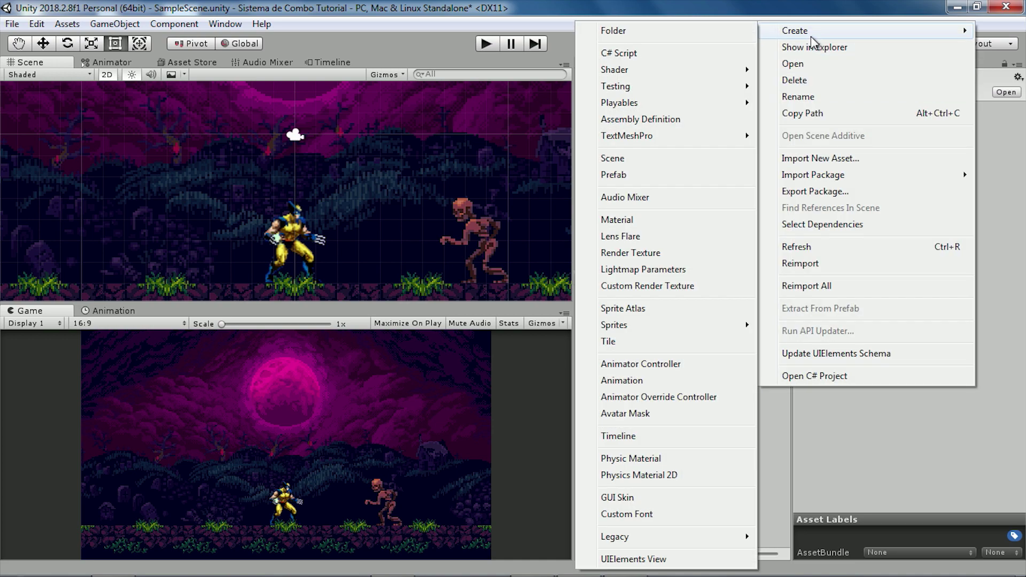
pyautogui.click(636, 51)
pyautogui.write('Damage')
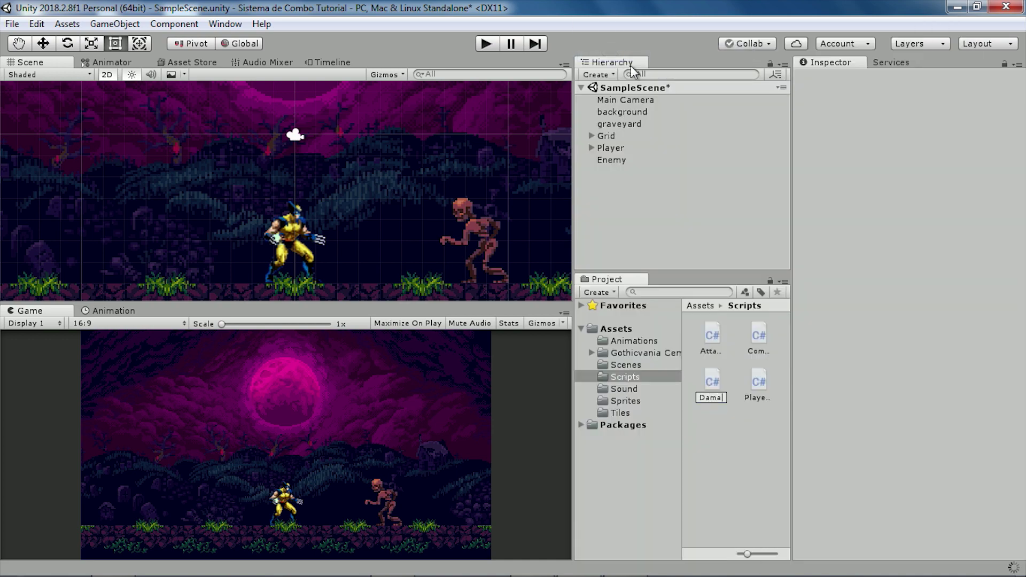
pyautogui.press('Return')
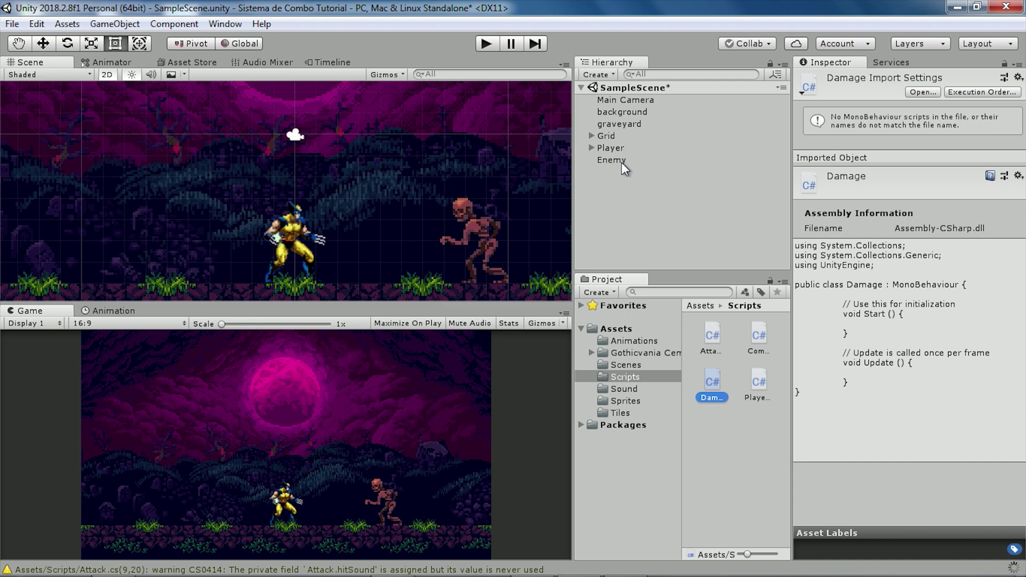
# Attach the Damage script to the Enemy and open it in Visual Studio.
pyautogui.click(623, 162)
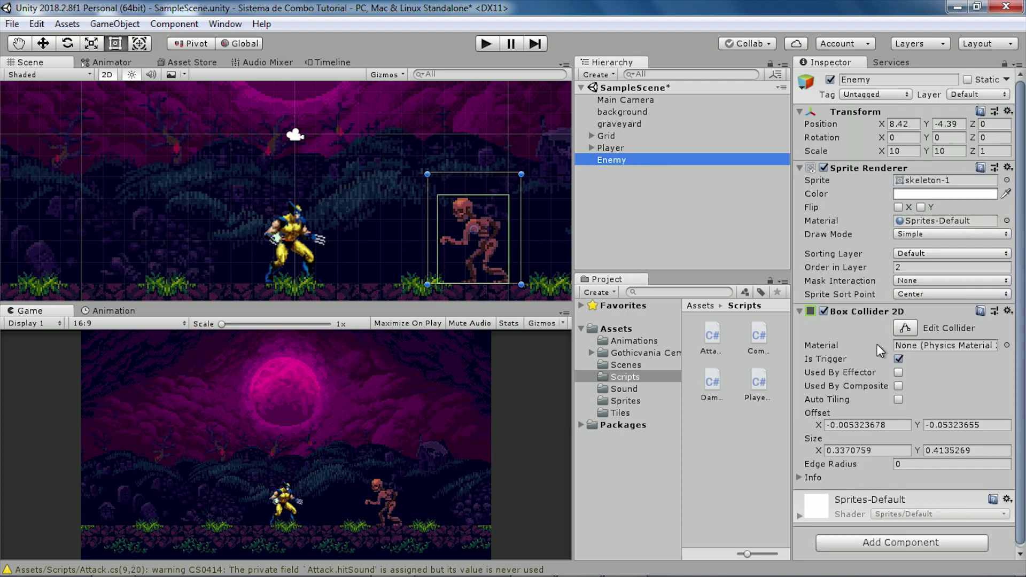
pyautogui.moveTo(712, 384)
pyautogui.mouseDown()
pyautogui.moveTo(783, 448)
pyautogui.moveTo(828, 559)
pyautogui.mouseUp()
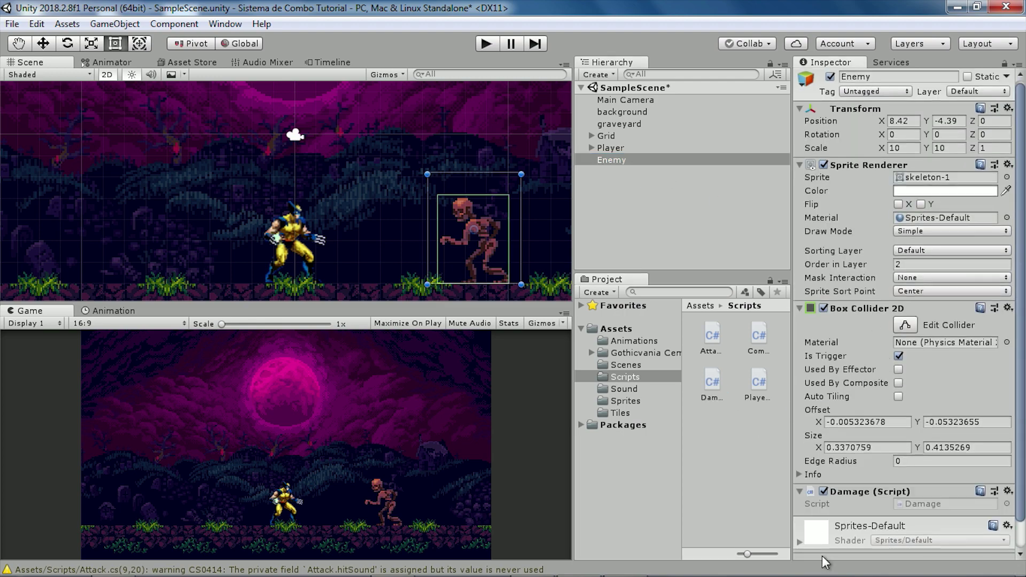
pyautogui.scroll(-2, 912, 359)
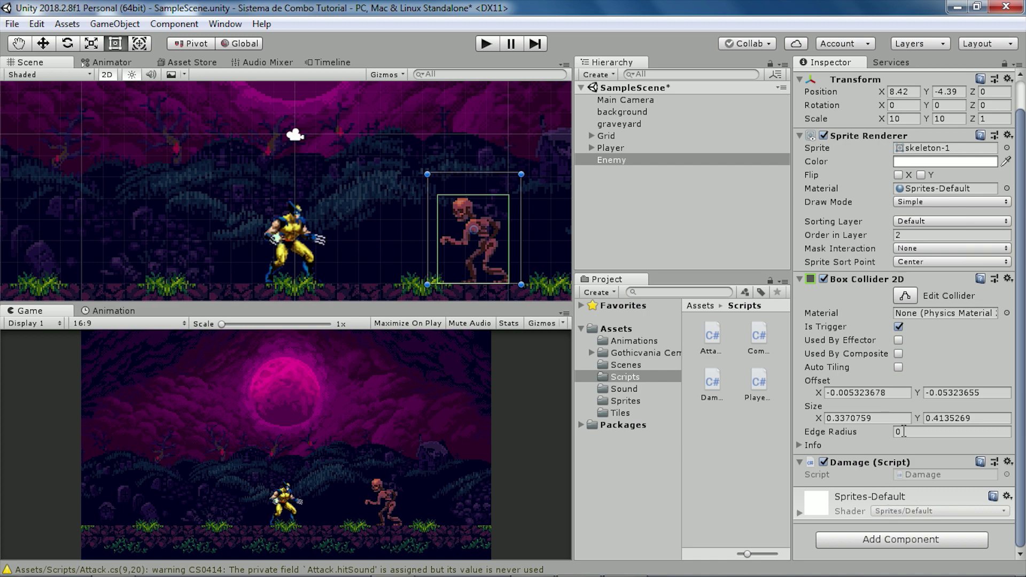
pyautogui.doubleClick(717, 381)
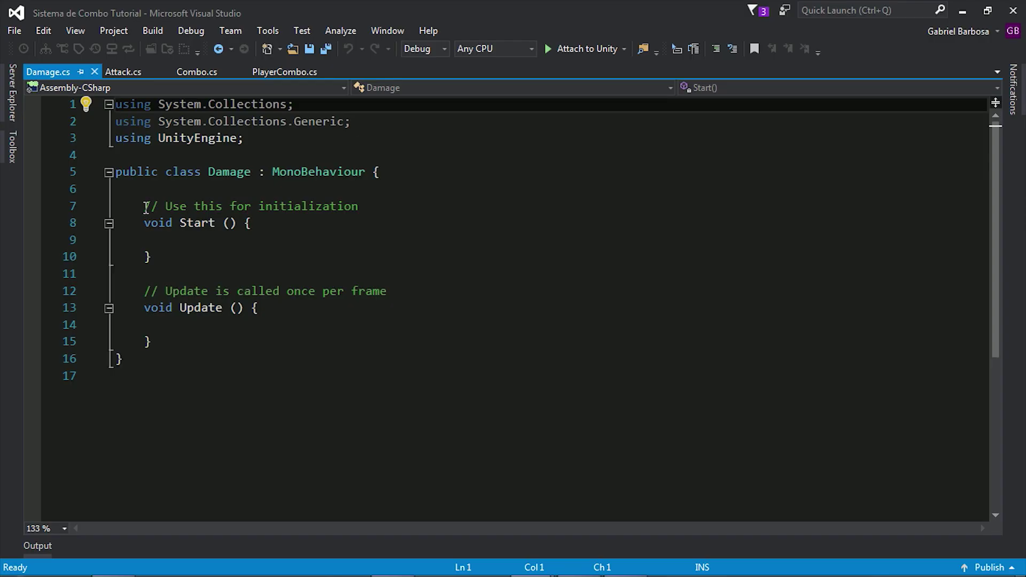
# Delete Start and Update and write an empty public void TakeDamage(int damage) method.
pyautogui.moveTo(143, 206); pyautogui.dragTo(187, 340)
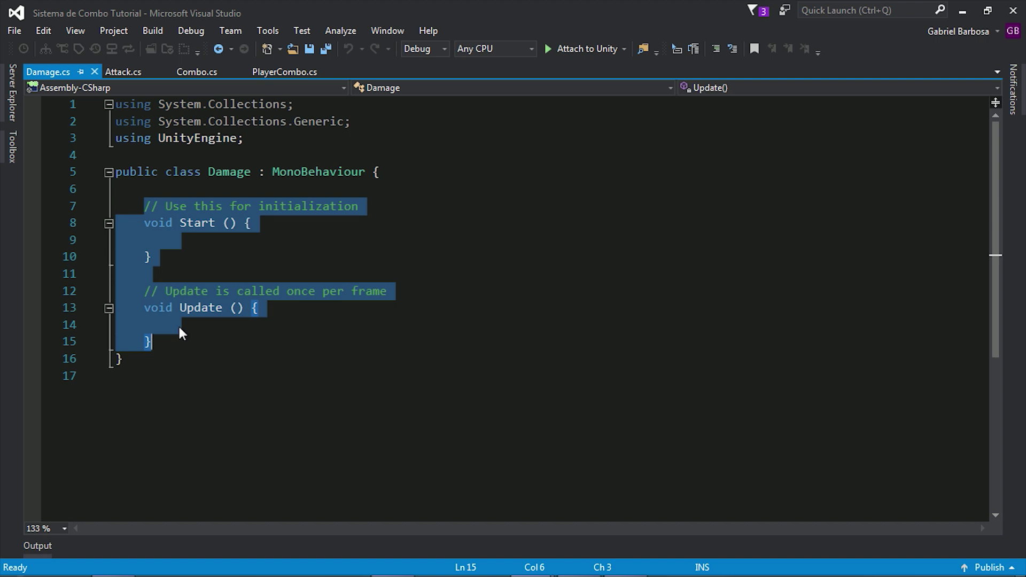
pyautogui.press('Delete')
pyautogui.write('public ')
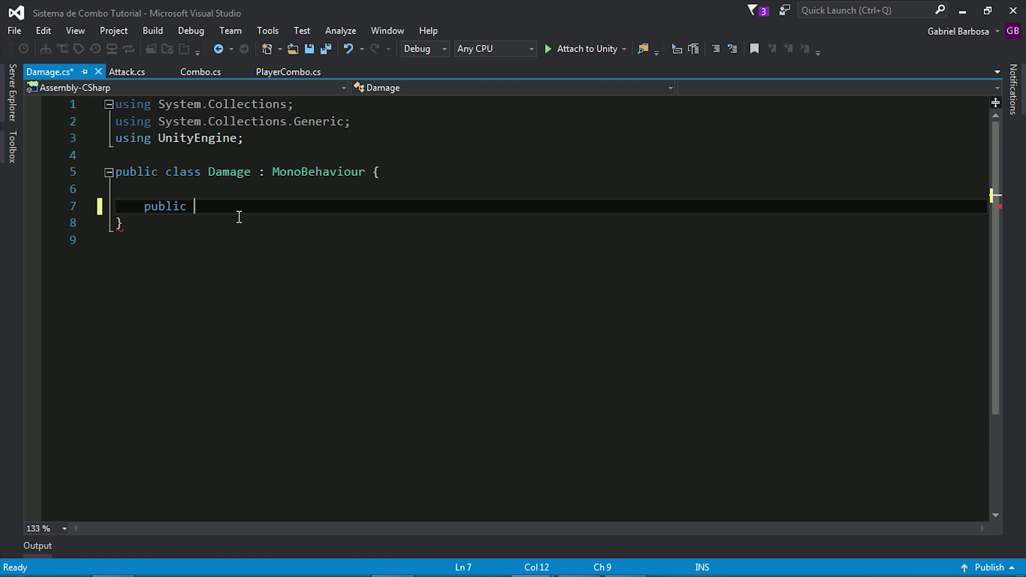
pyautogui.write('void ')
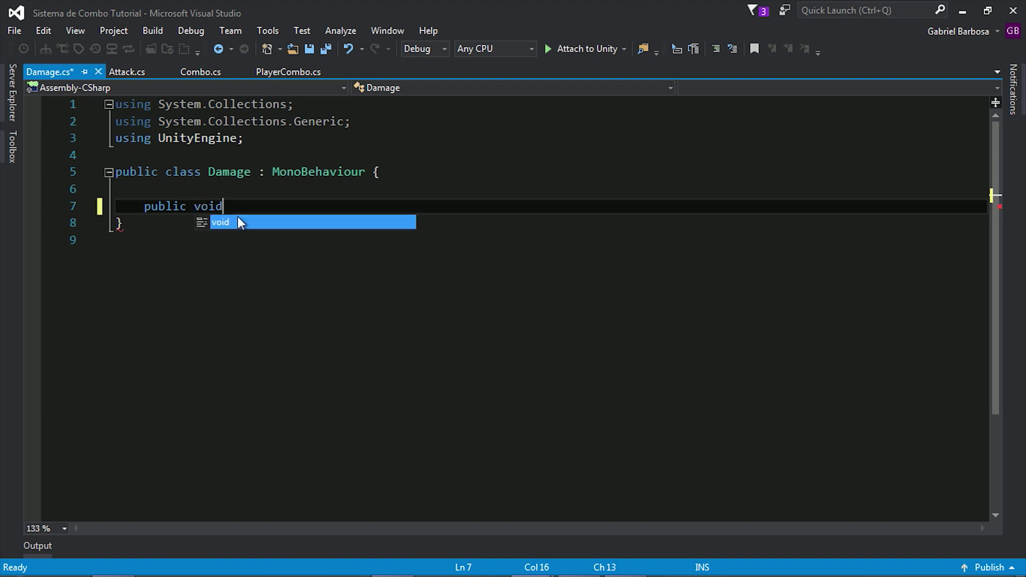
pyautogui.write('take')
pyautogui.press('BackSpace')
pyautogui.press('BackSpace')
pyautogui.press('BackSpace')
pyautogui.write('TakeDamage(')
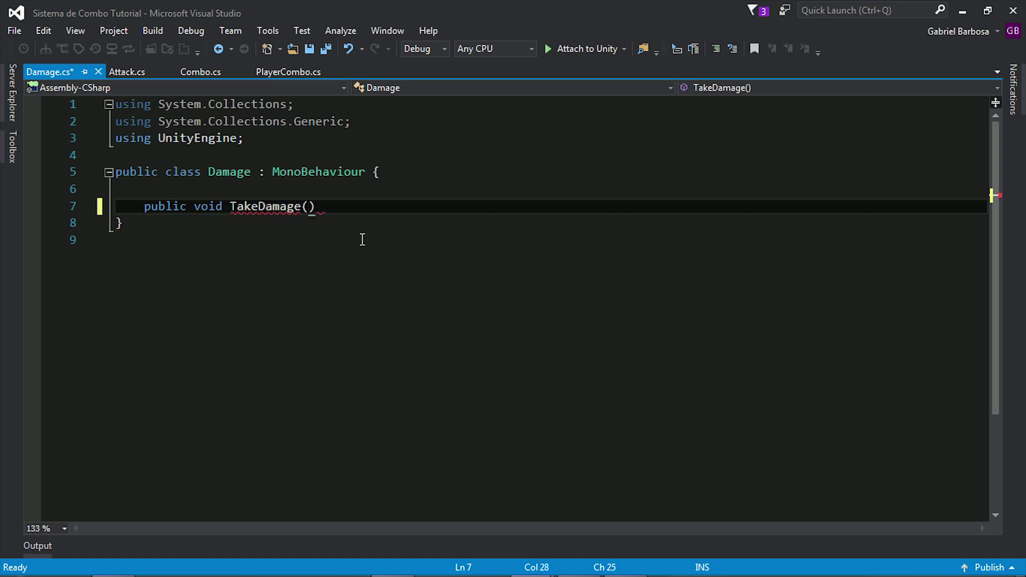
pyautogui.write('int damage)')
pyautogui.press('Return')
pyautogui.write('{')
pyautogui.press('Return')
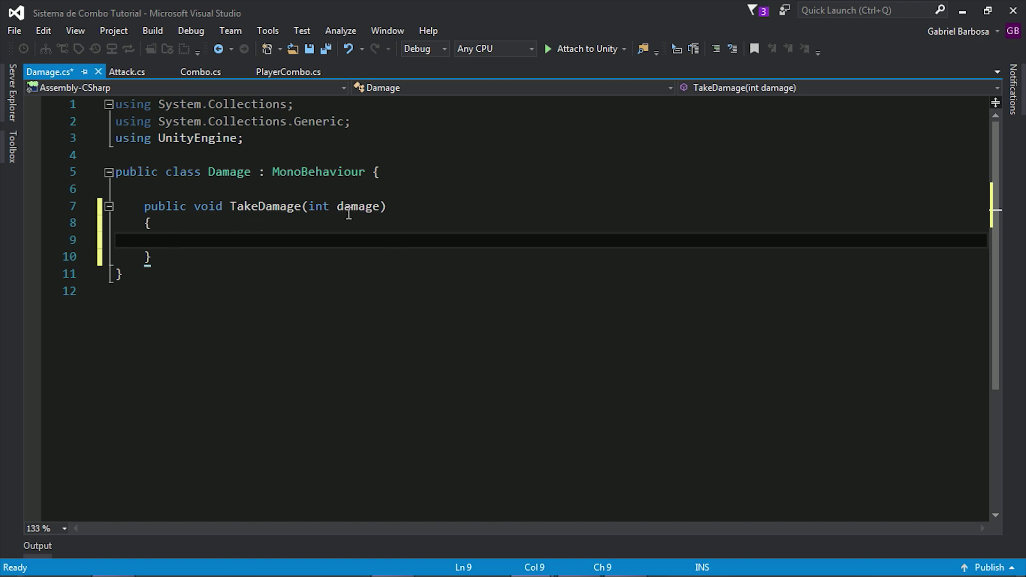
pyautogui.moveTo(382, 208)
pyautogui.moveTo(382, 209); pyautogui.dragTo(337, 208)
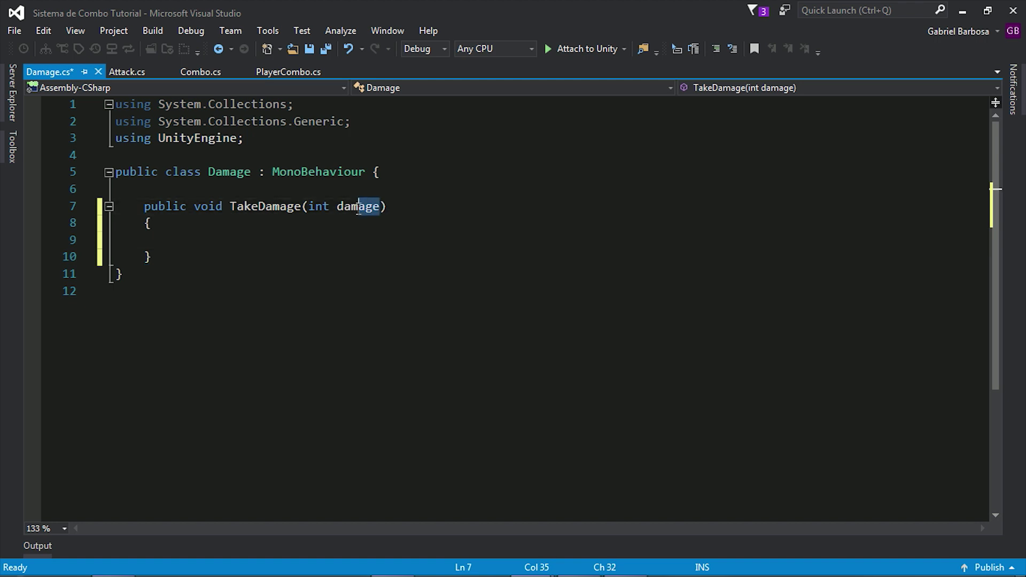
pyautogui.click(383, 207)
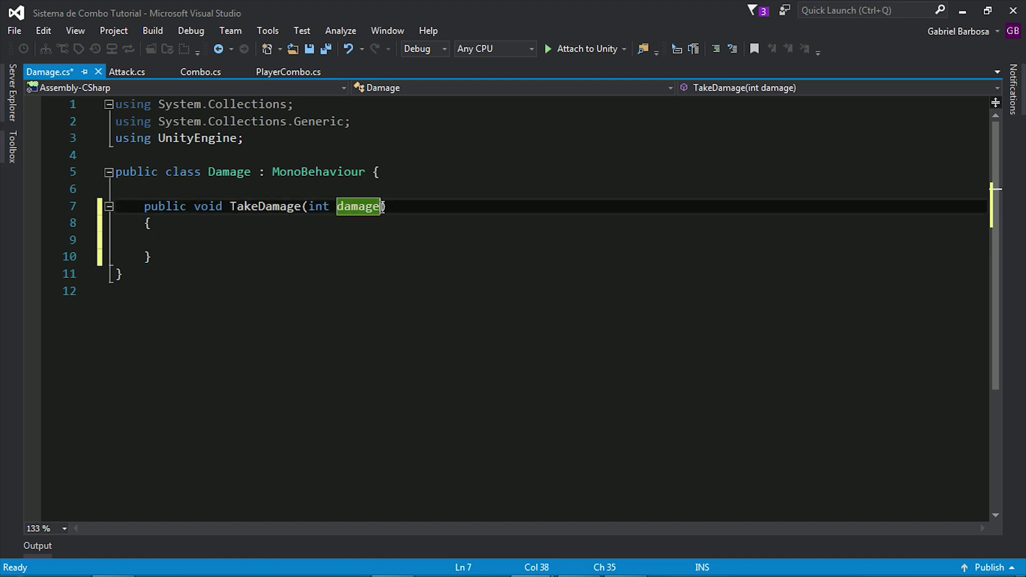
pyautogui.click(196, 239)
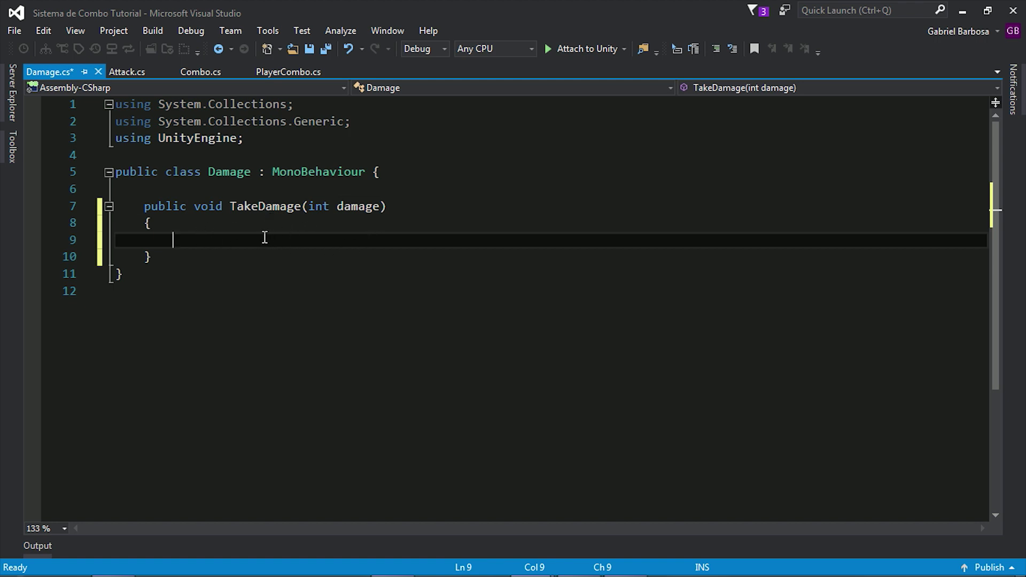
# Declare a private SpriteRenderer spriteRenderer field above TakeDamage.
pyautogui.click(183, 189)
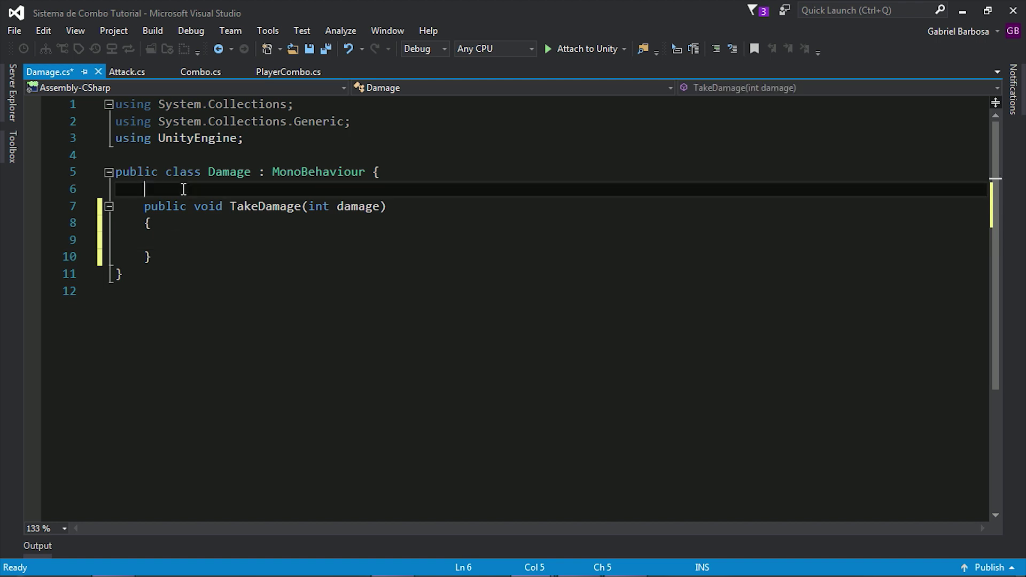
pyautogui.press('Return')
pyautogui.press('Return')
pyautogui.press('Up')
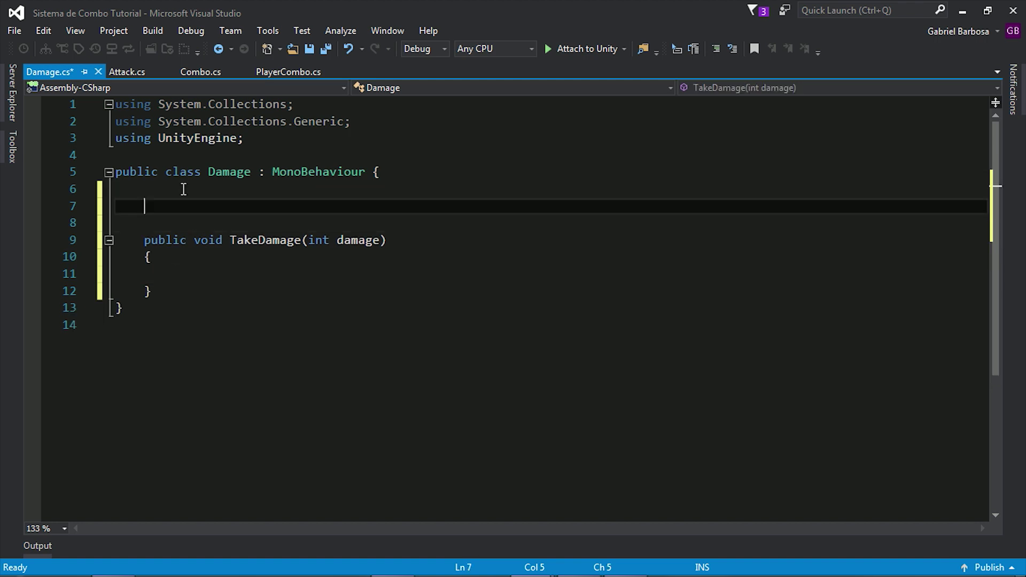
pyautogui.write('private ')
pyautogui.write('spriter')
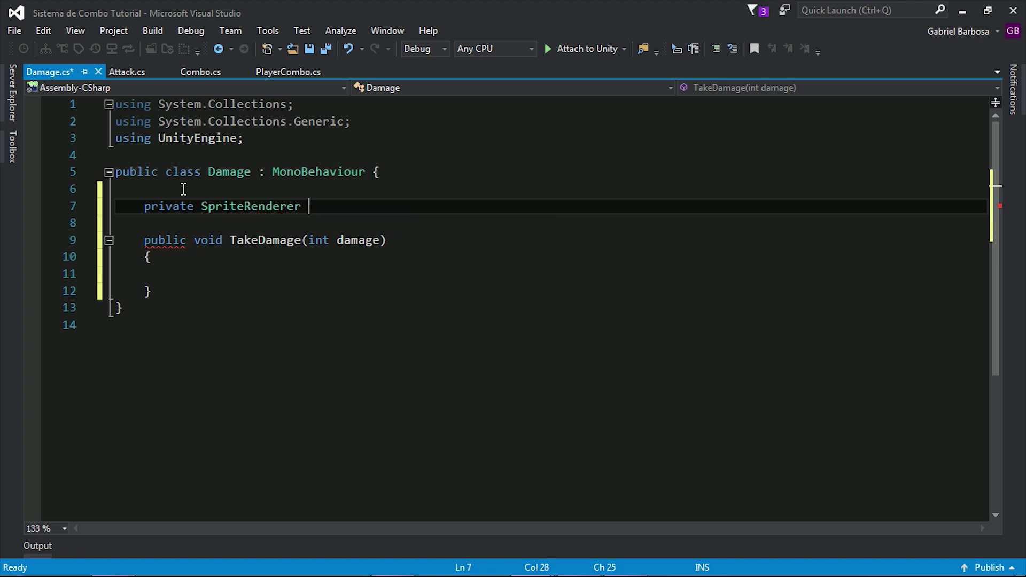
pyautogui.write(' spriteRenderer;')
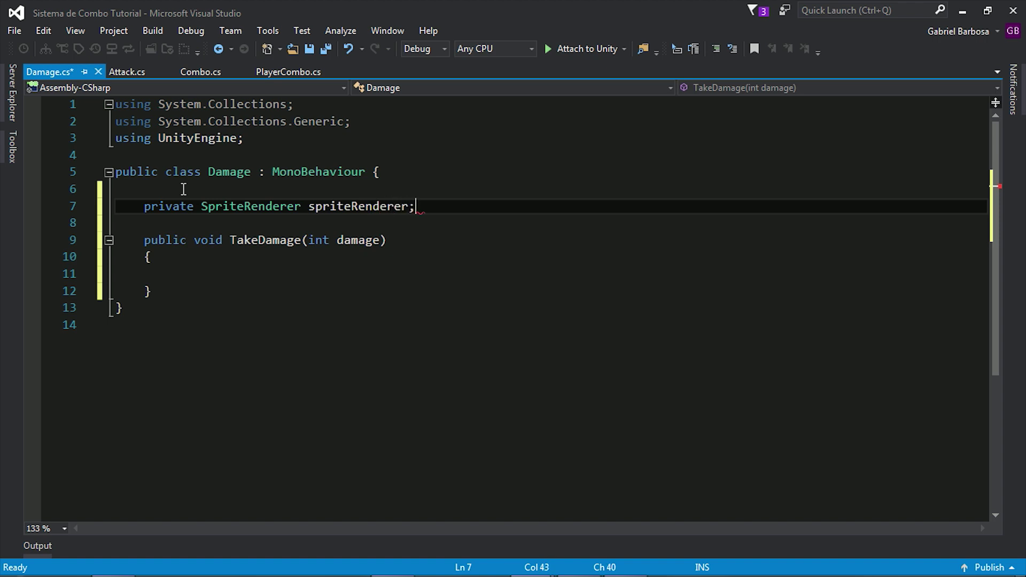
pyautogui.press('Return')
pyautogui.press('Return')
# Add an Awake method assigning spriteRenderer = GetComponent<SpriteRenderer>();.
pyautogui.write('aw')
pyautogui.press('Return')
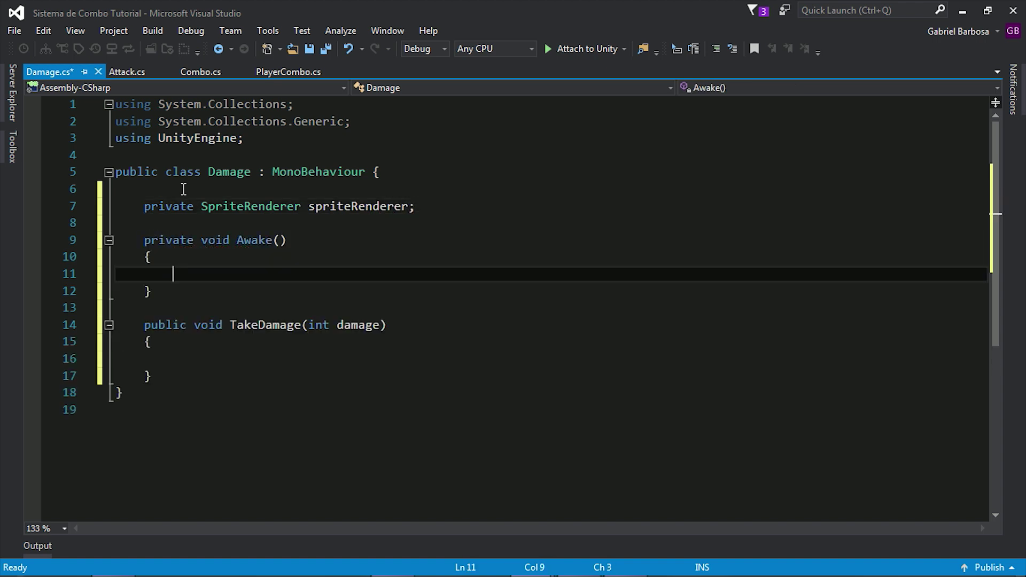
pyautogui.write('spriter')
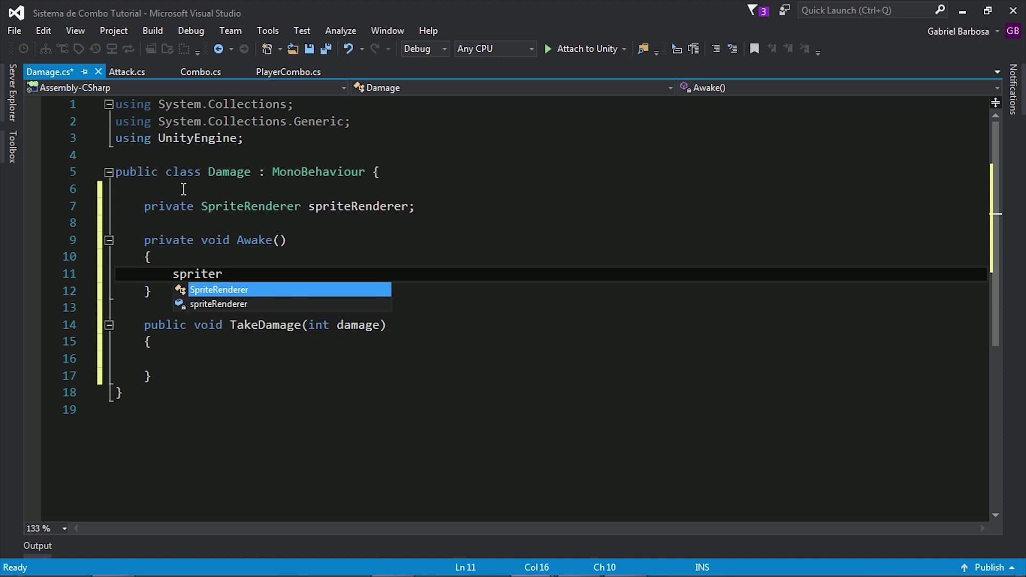
pyautogui.press('Tab')
pyautogui.write('= ')
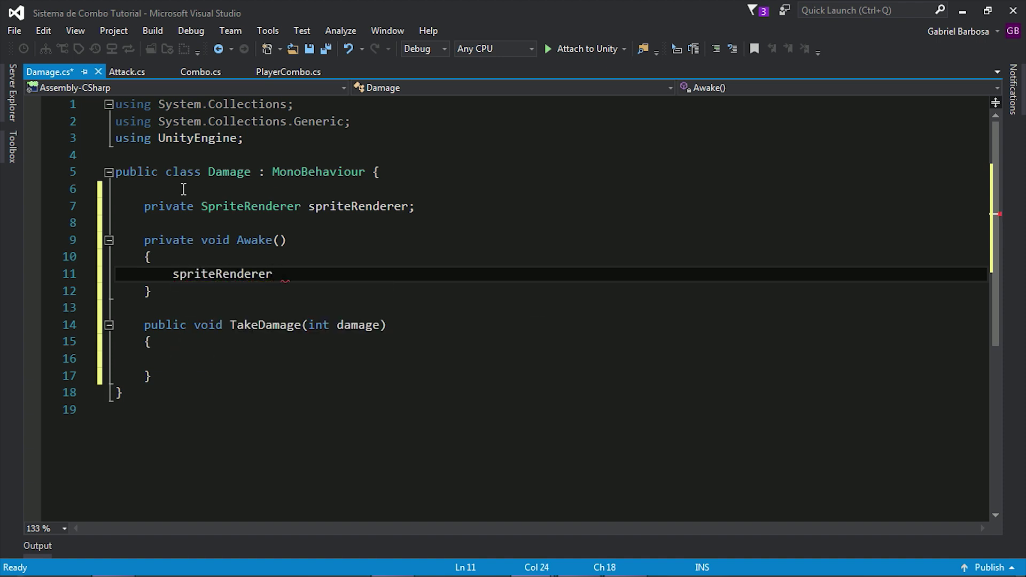
pyautogui.write('getcom')
pyautogui.press('Tab')
pyautogui.write('<')
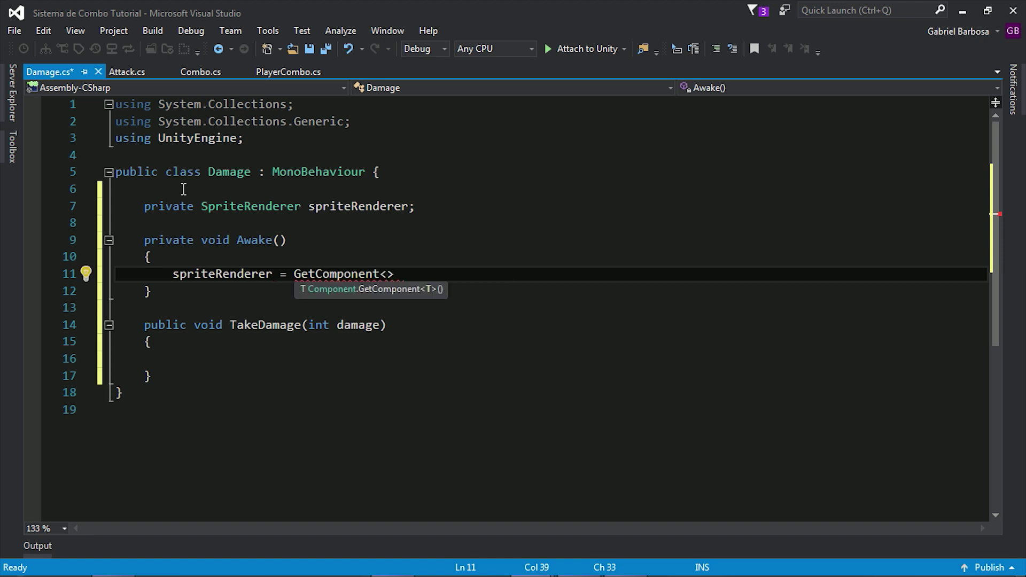
pyautogui.write('spriter')
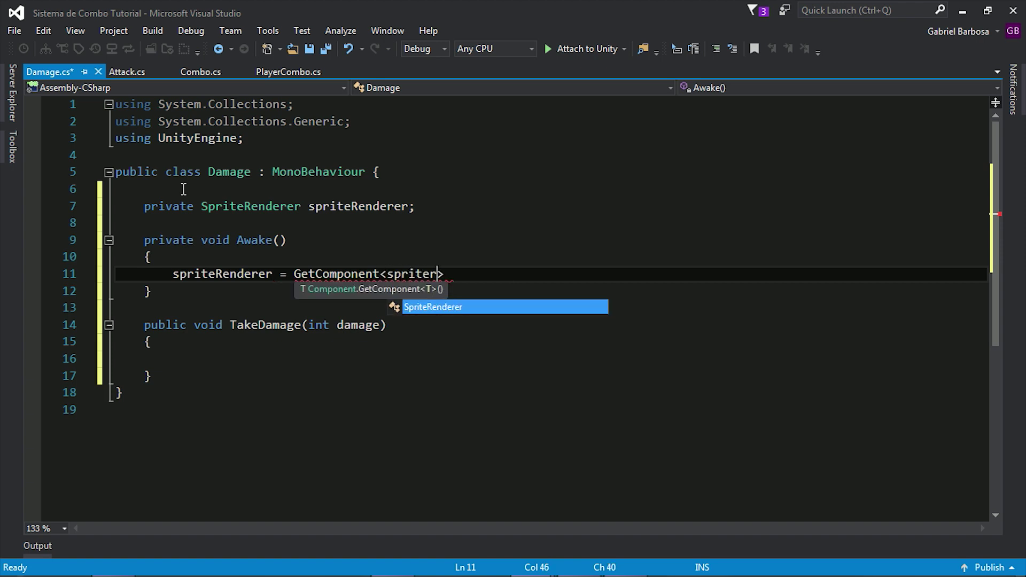
pyautogui.write('>();')
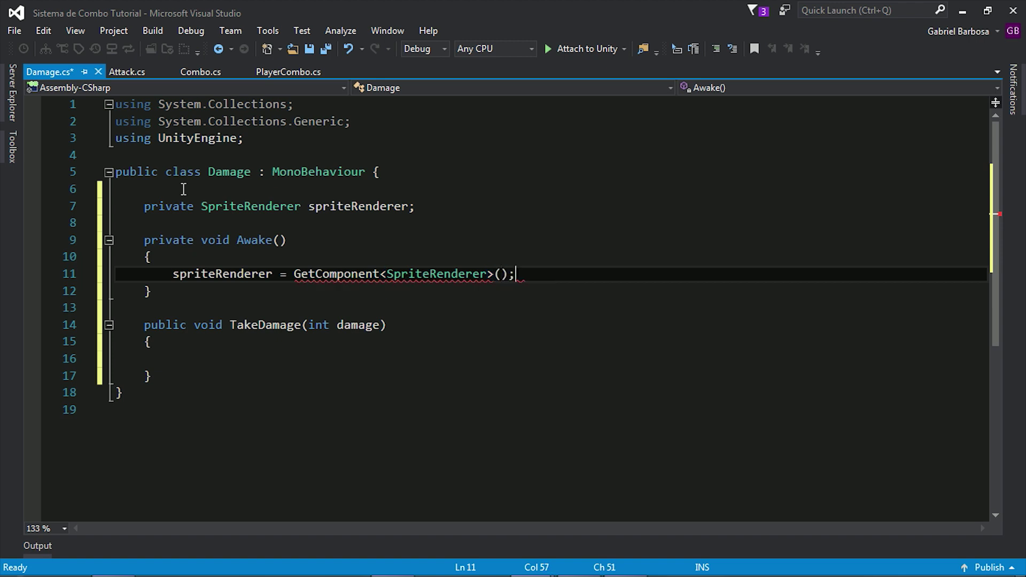
# Begin a spriteRenderer.color = assignment inside TakeDamage.
pyautogui.press('Down')
pyautogui.press('Down')
pyautogui.press('Down')
pyautogui.write('spriter')
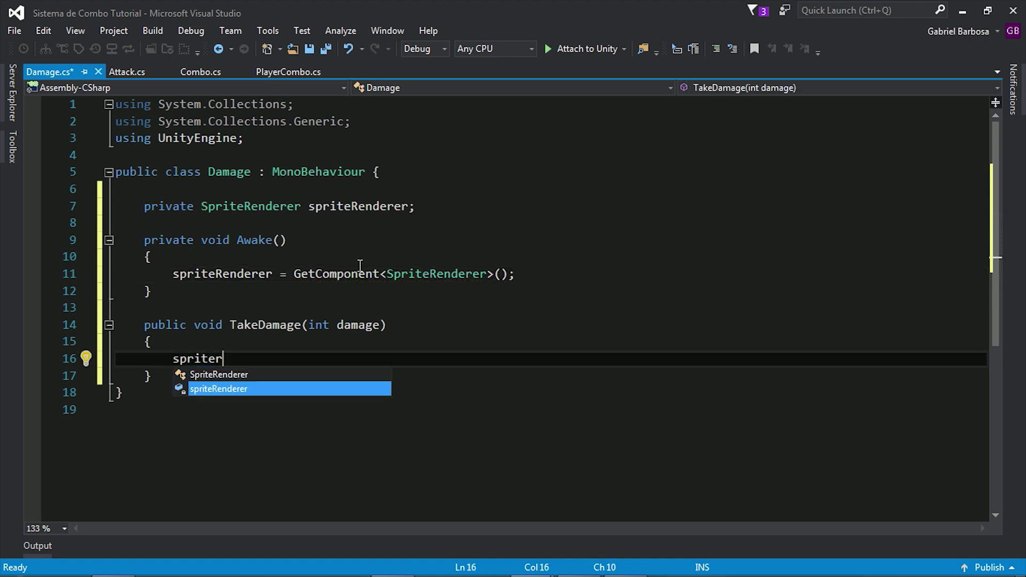
pyautogui.press('Tab')
pyautogui.write('.colo')
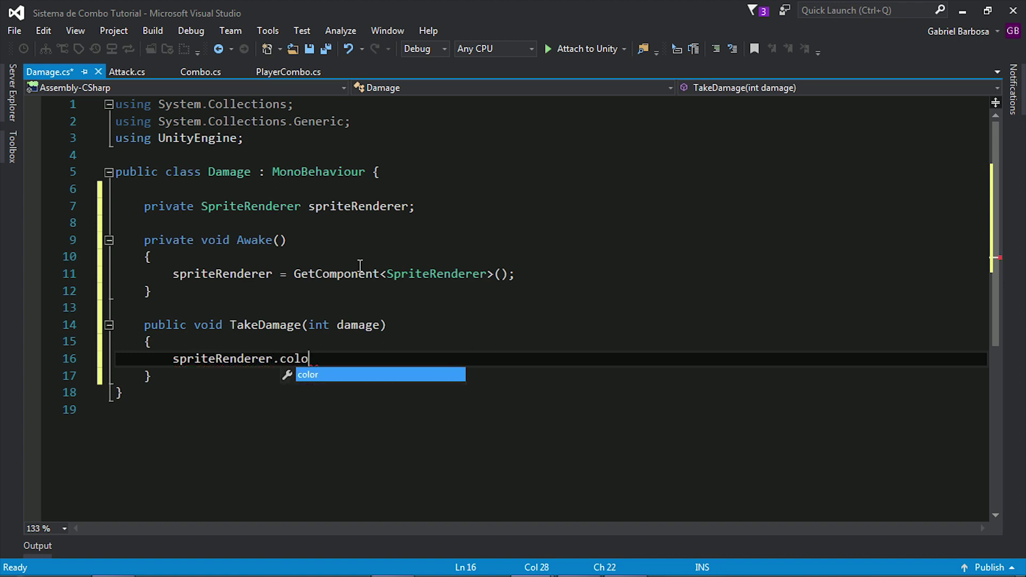
pyautogui.write('r ')
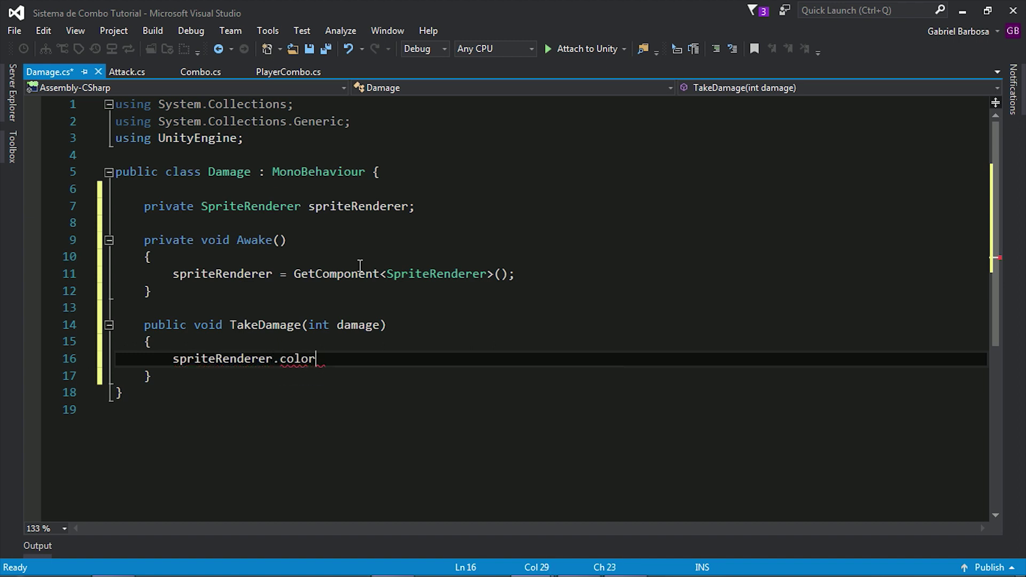
pyautogui.write('=')
pyautogui.click(178, 188)
# Declare a public Color damageColor field at the top of the class.
pyautogui.press('Return')
pyautogui.press('Return')
pyautogui.press('Up')
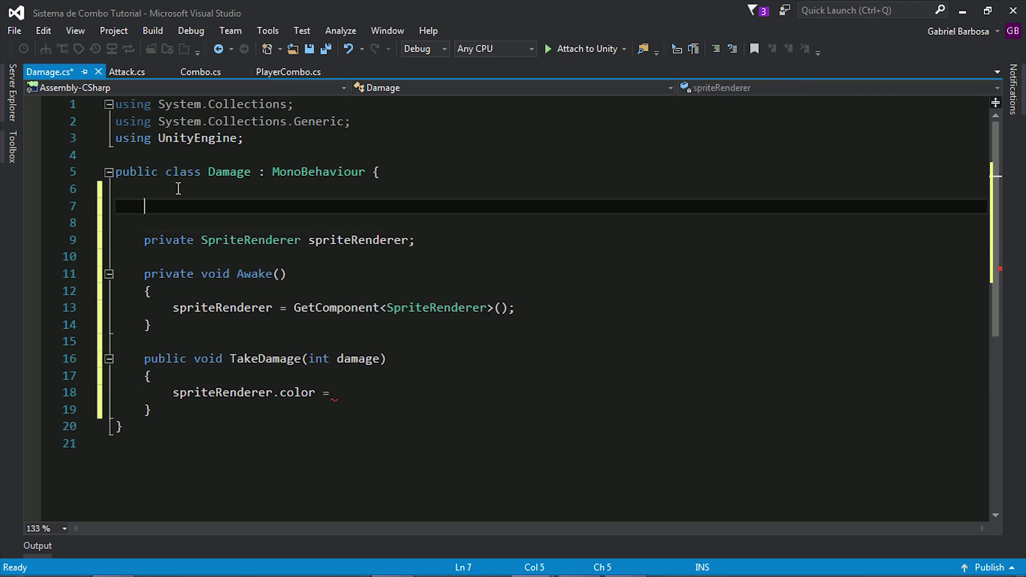
pyautogui.write('public ')
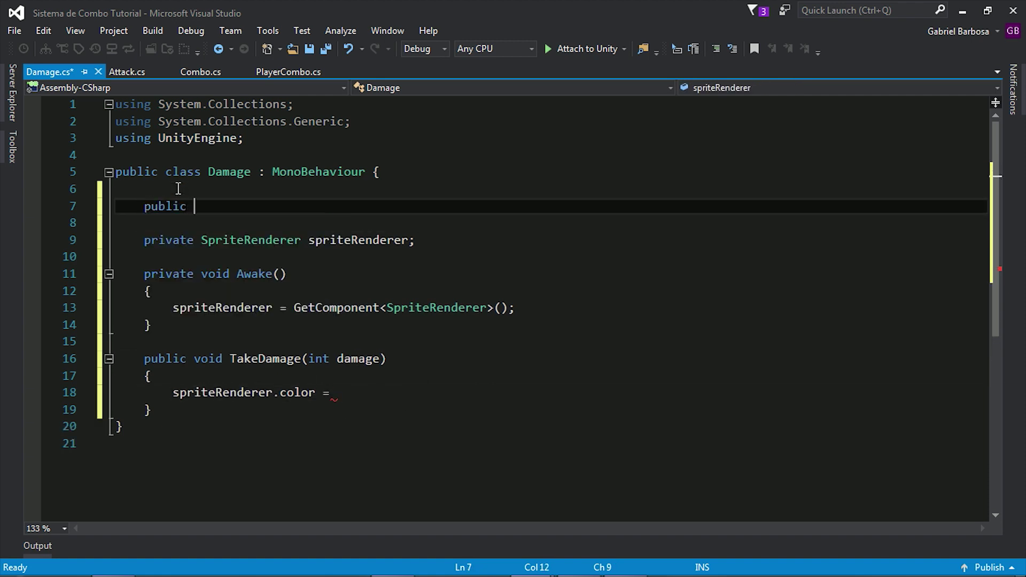
pyautogui.write('colo')
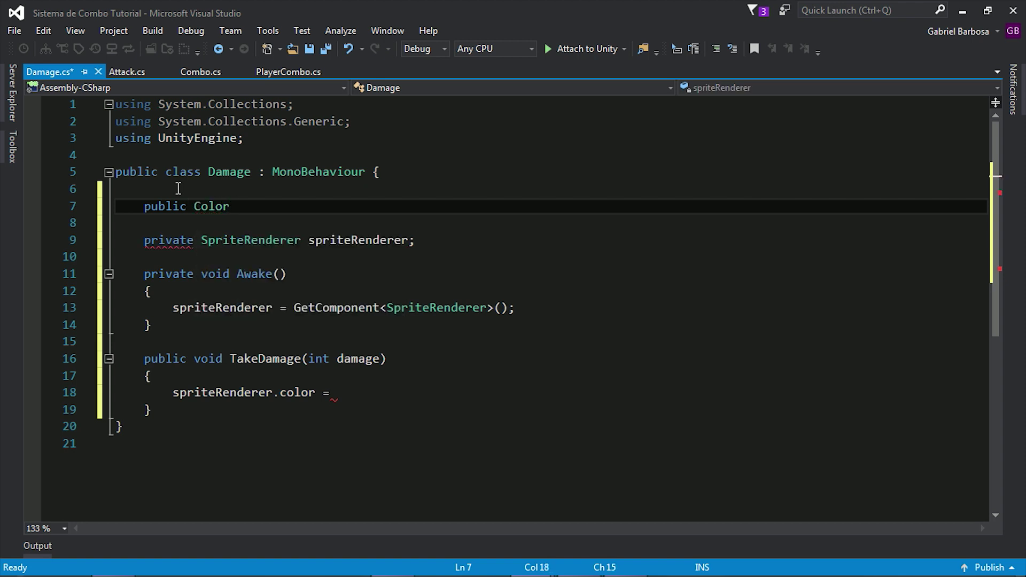
pyautogui.write(' damageColor;')
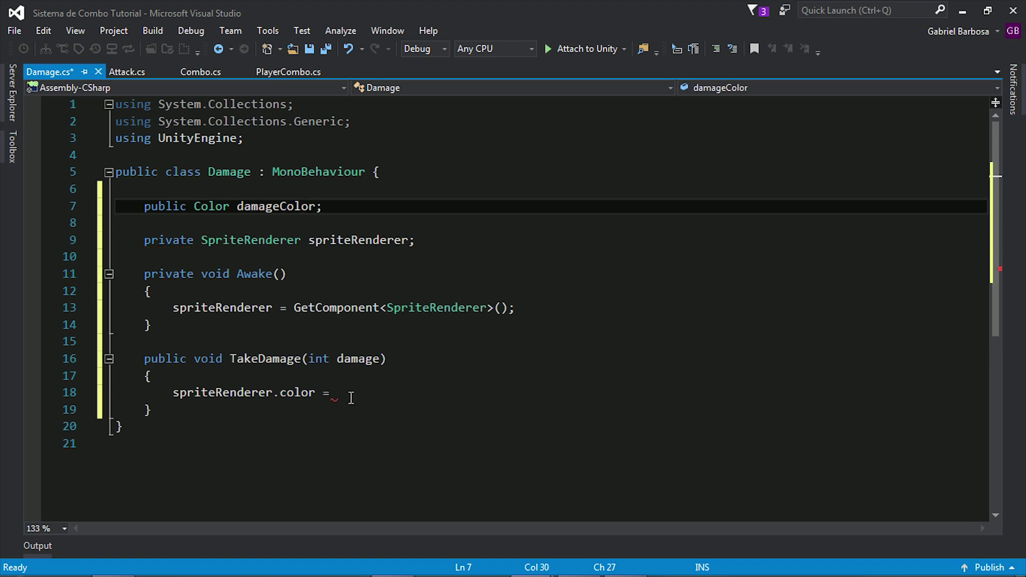
# Complete the TakeDamage line as spriteRenderer.color = damageColor;.
pyautogui.click(355, 394)
pyautogui.write('damagec')
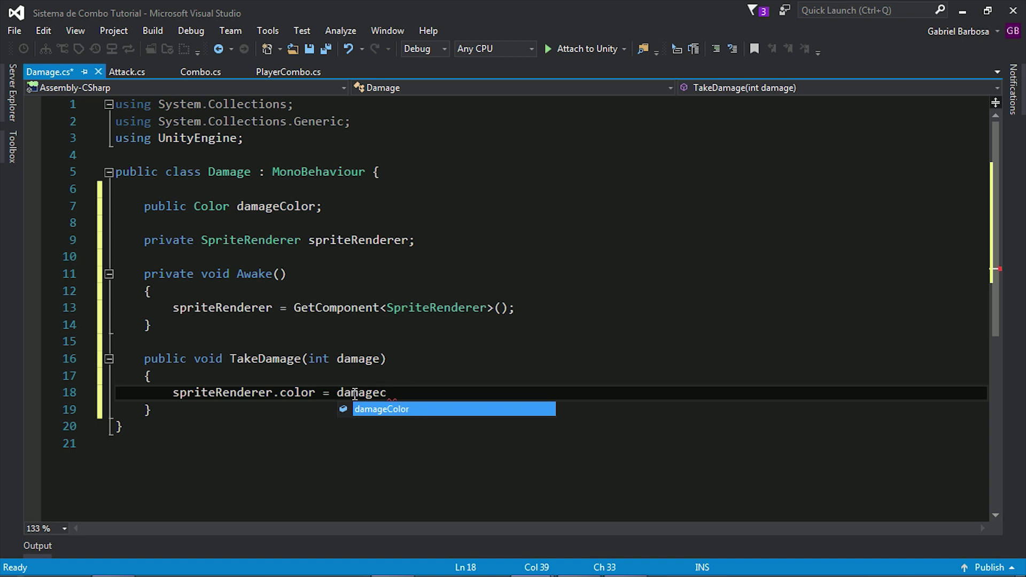
pyautogui.press('Tab')
pyautogui.write(';')
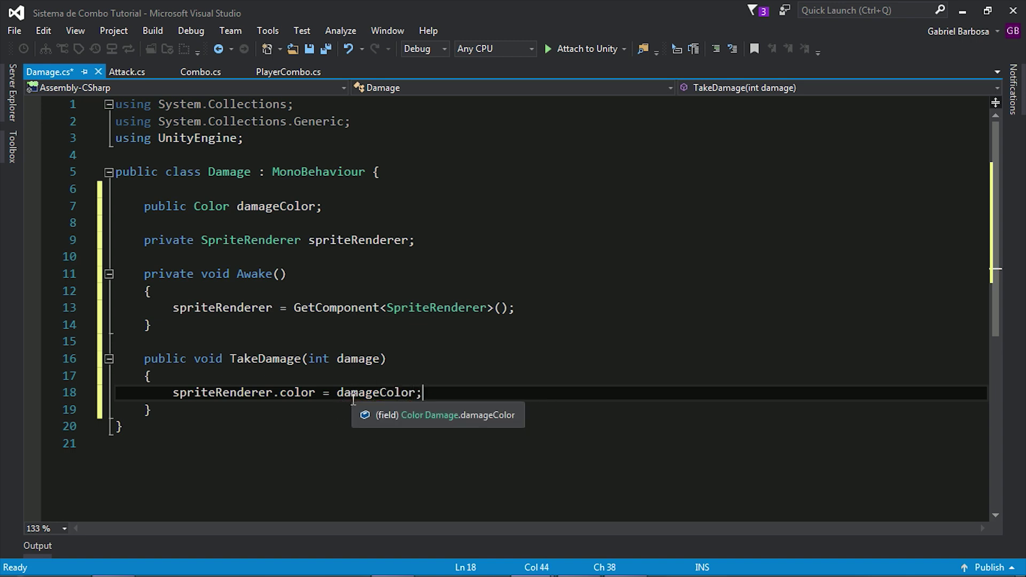
pyautogui.click(164, 409)
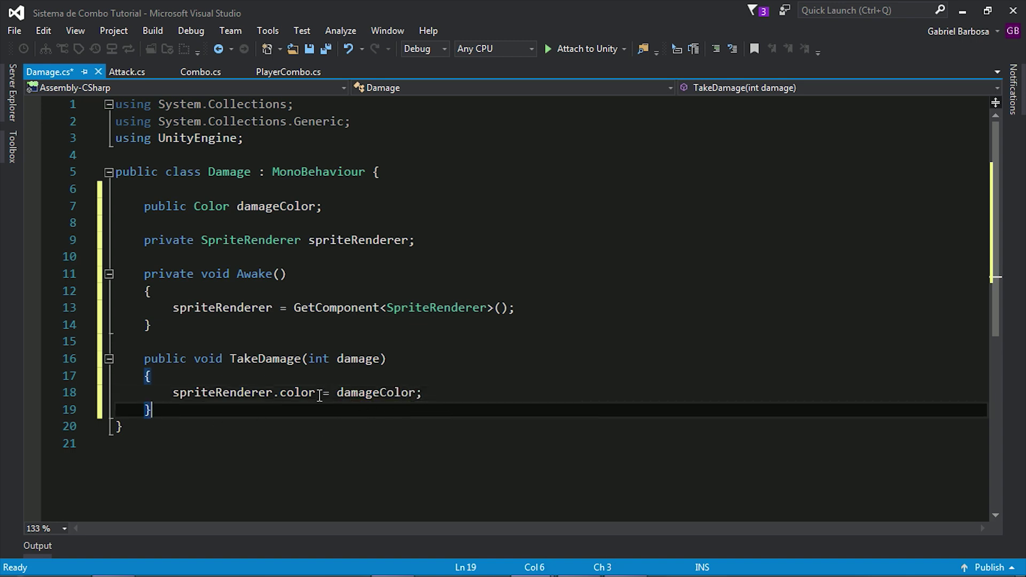
# Add a private Color defaultColor field below the spriteRenderer field.
pyautogui.press('Return')
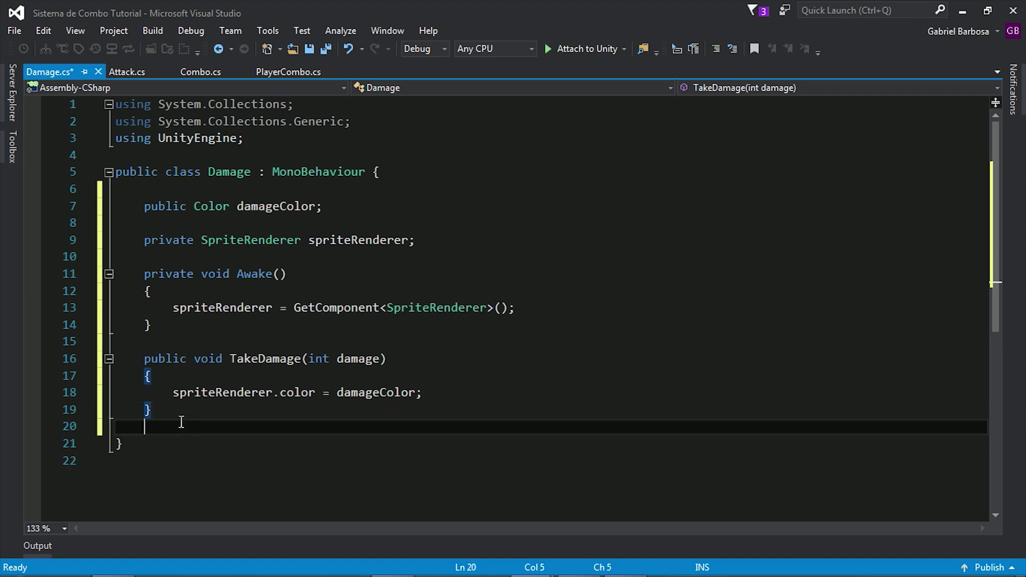
pyautogui.press('Return')
pyautogui.click(163, 256)
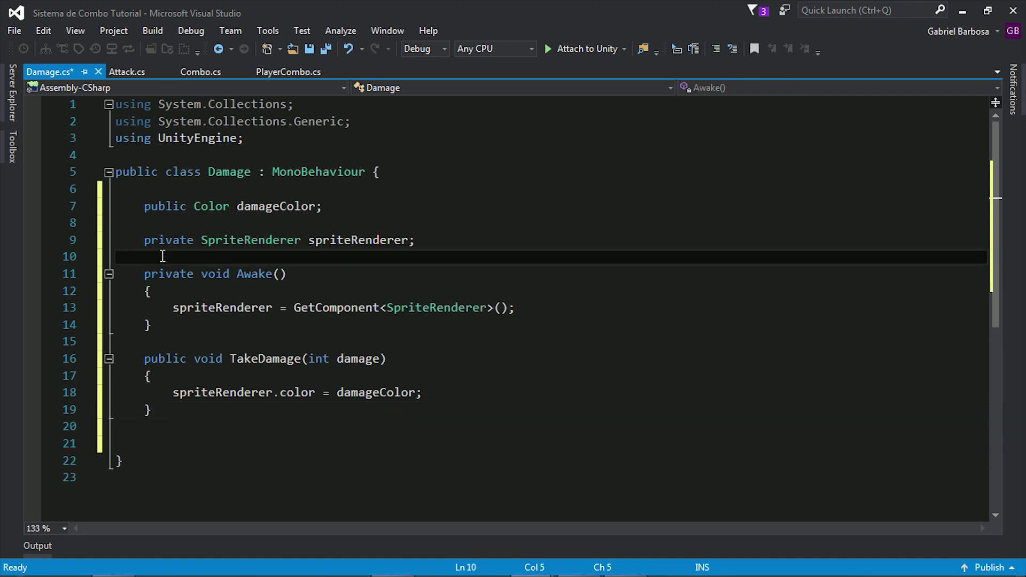
pyautogui.press('Return')
pyautogui.click(161, 256)
pyautogui.write('priv')
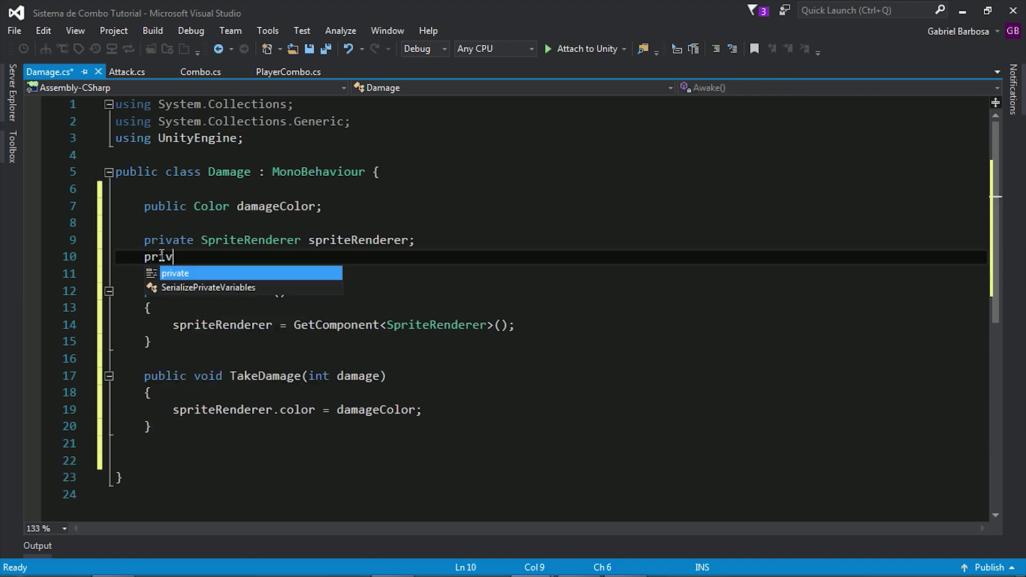
pyautogui.write('ate colo')
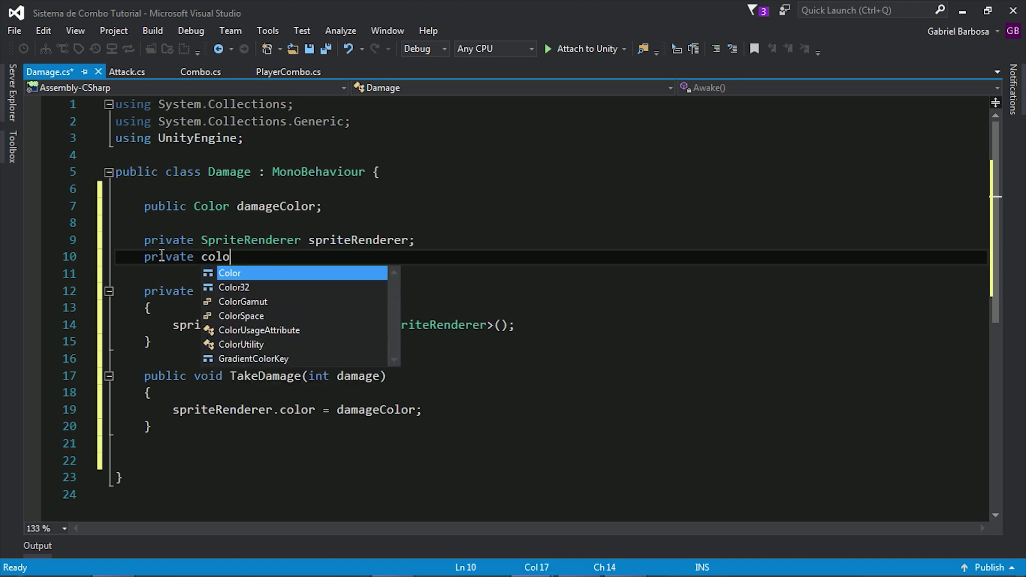
pyautogui.press('Tab')
pyautogui.write('defaultColor;')
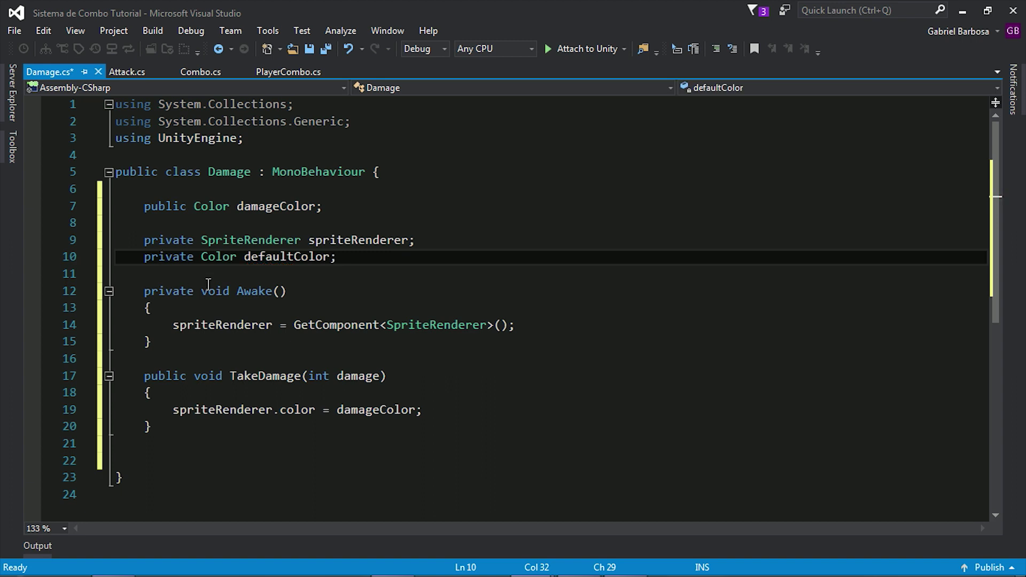
# In Awake, store defaultColor = spriteRenderer.color.
pyautogui.click(552, 328)
pyautogui.press('Return')
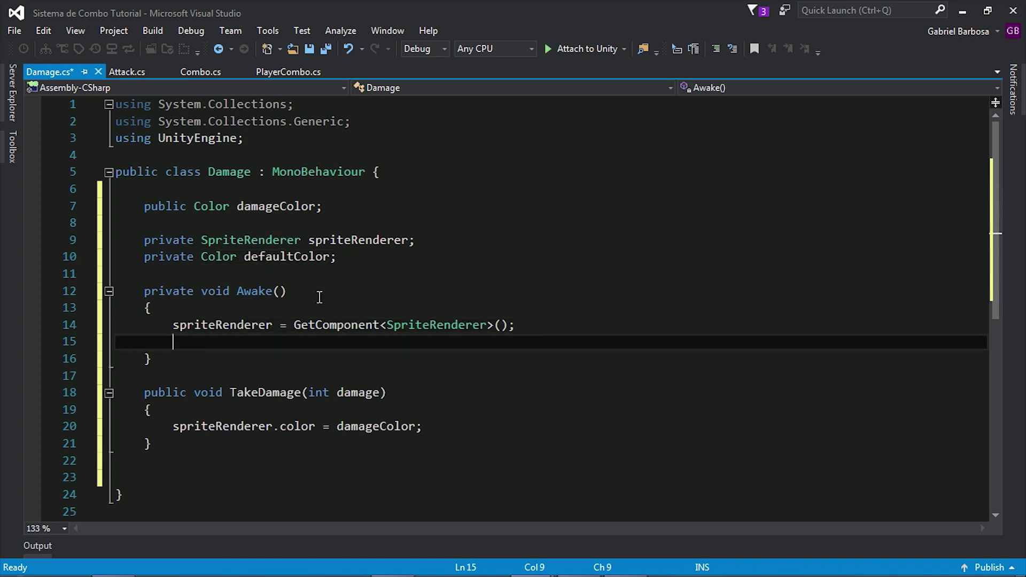
pyautogui.write('defau')
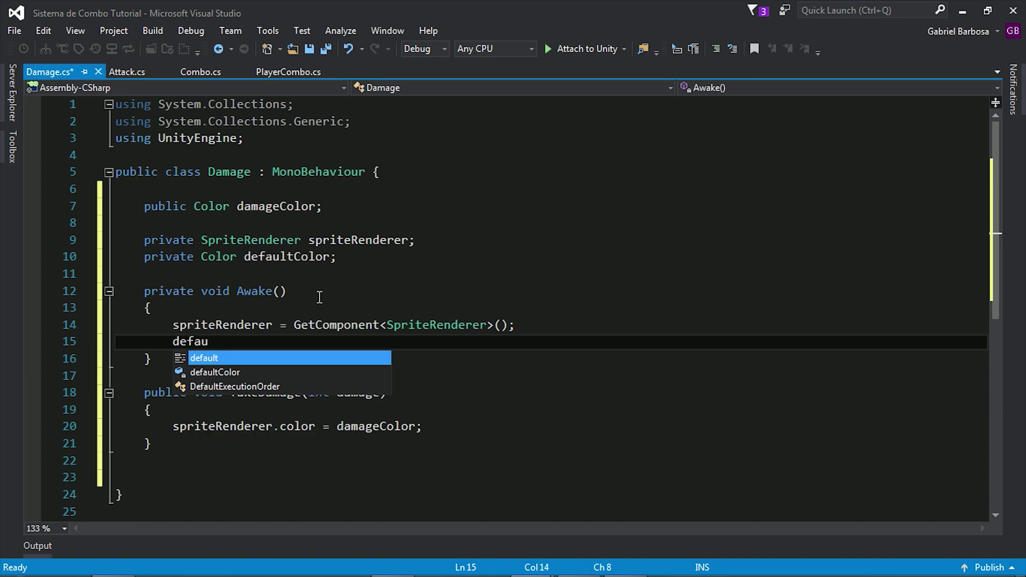
pyautogui.press('Down')
pyautogui.press('space')
pyautogui.write('spri')
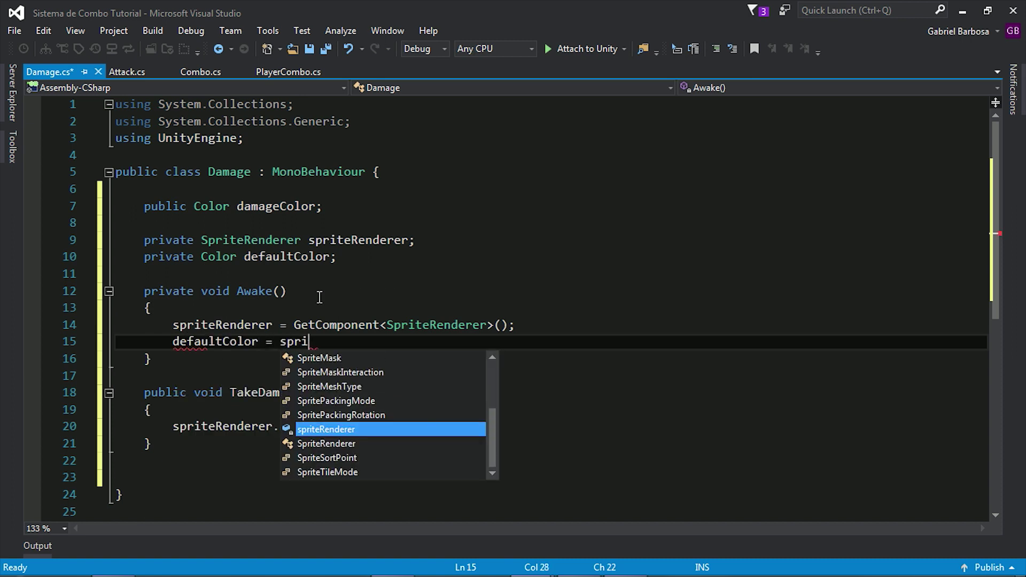
pyautogui.write('te')
pyautogui.press('Down')
pyautogui.press('Down')
pyautogui.press('Down')
pyautogui.press('Down')
pyautogui.press('Down')
pyautogui.press('Down')
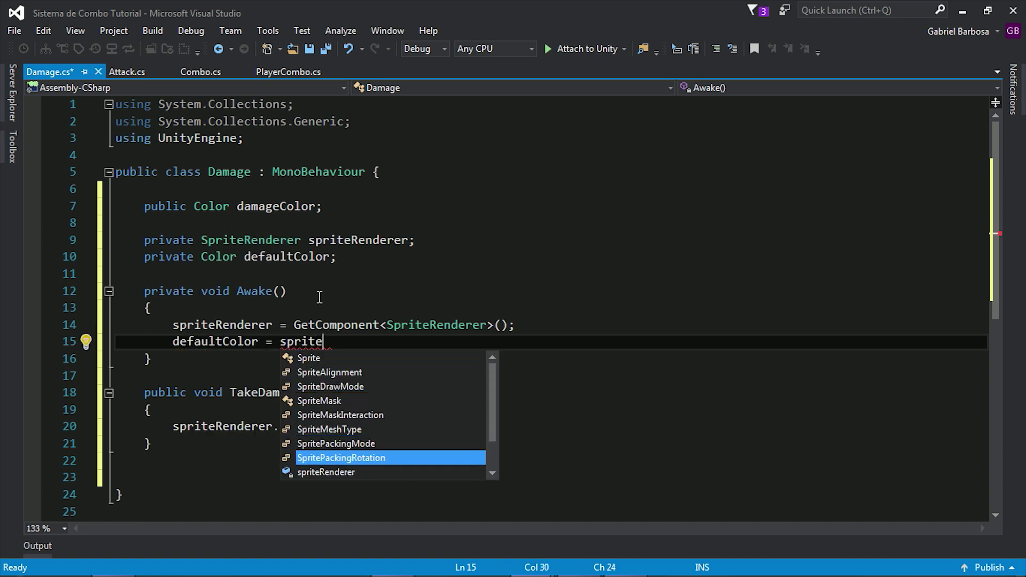
pyautogui.press('Down')
pyautogui.press('Tab')
pyautogui.write('.col')
pyautogui.press('Tab')
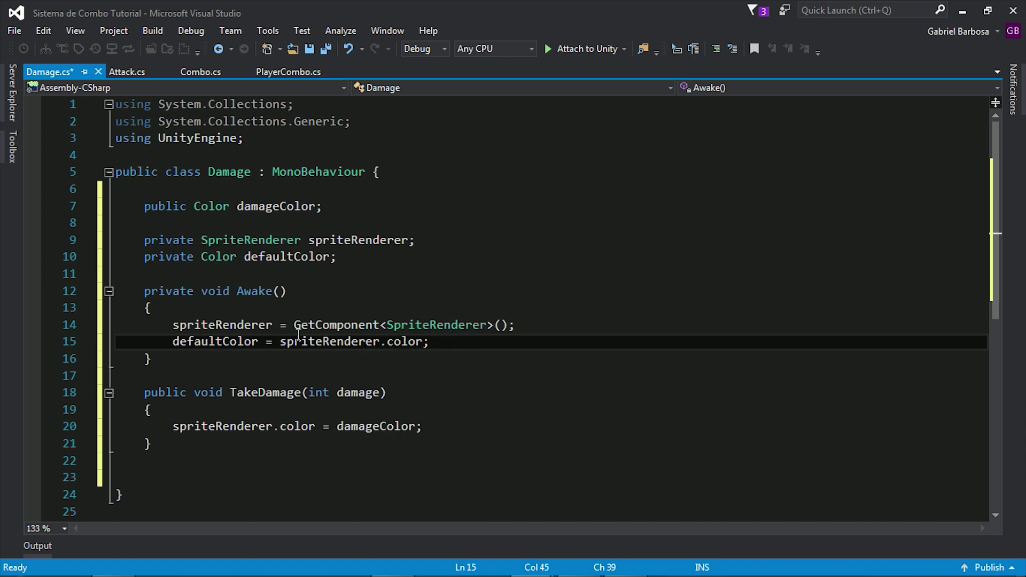
# Start a void ReleaseDamage() method below TakeDamage.
pyautogui.moveTo(449, 342); pyautogui.dragTo(172, 343)
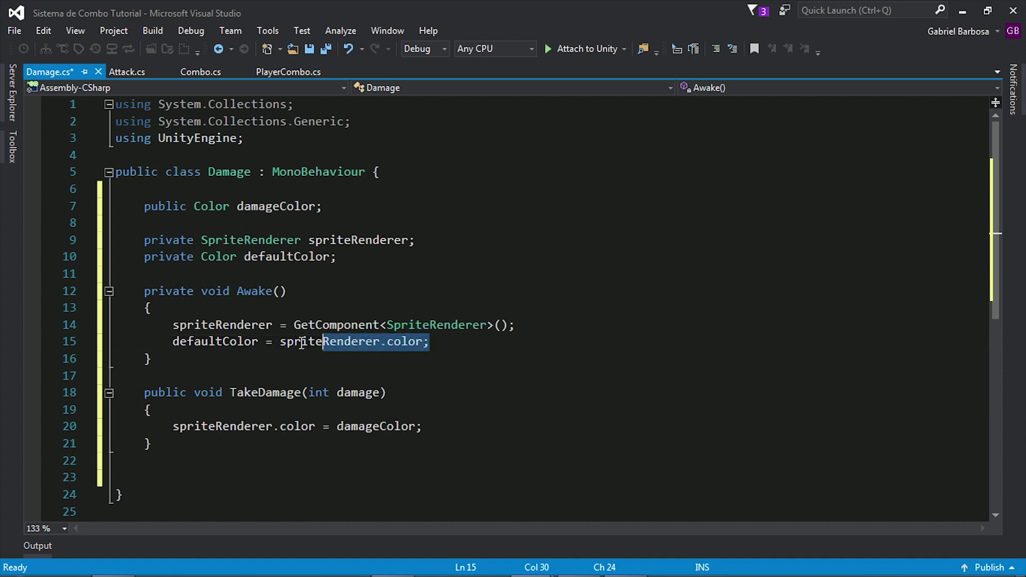
pyautogui.click(463, 343)
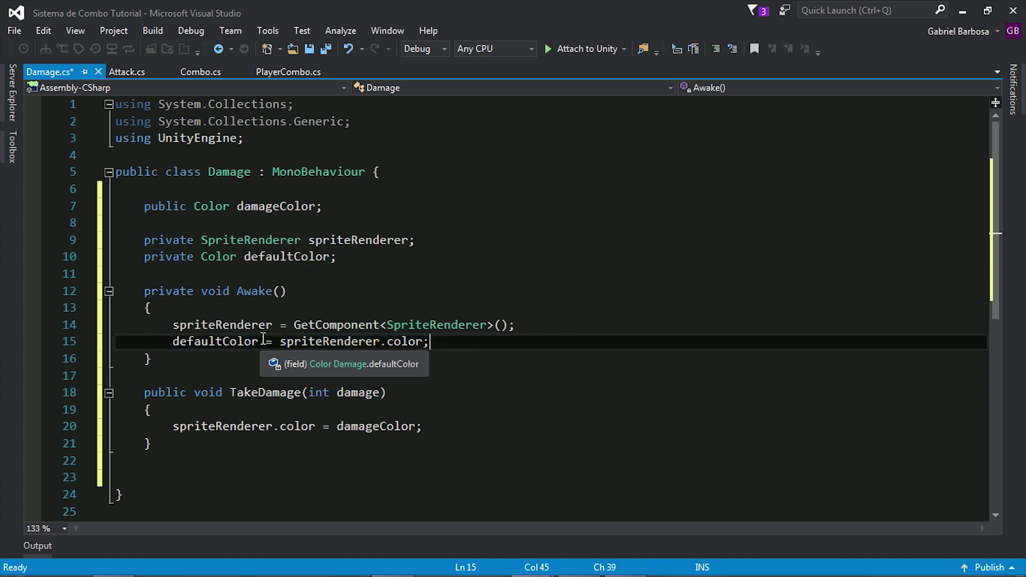
pyautogui.moveTo(259, 341); pyautogui.dragTo(172, 342)
pyautogui.click(472, 343)
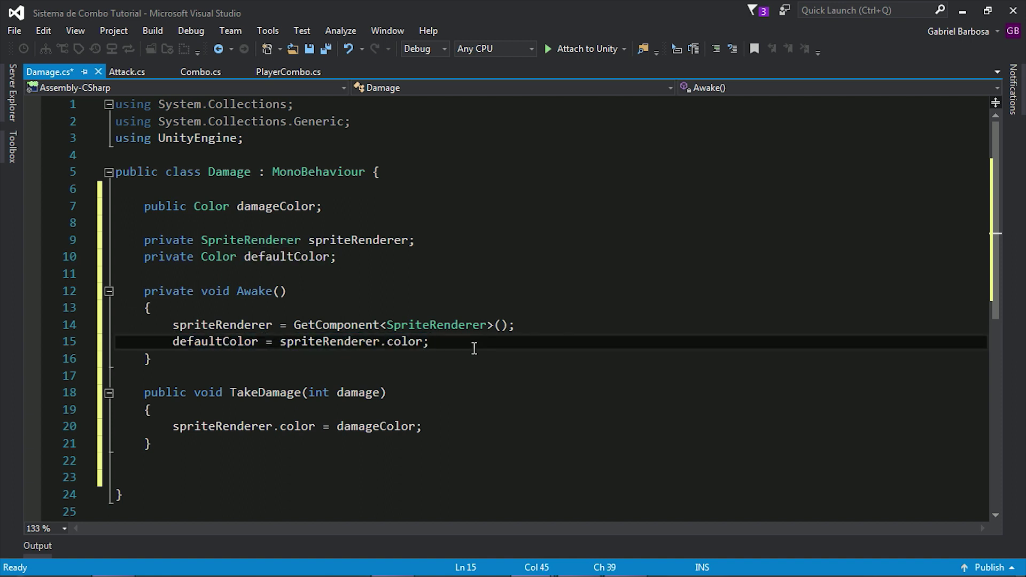
pyautogui.click(156, 478)
pyautogui.write('voi')
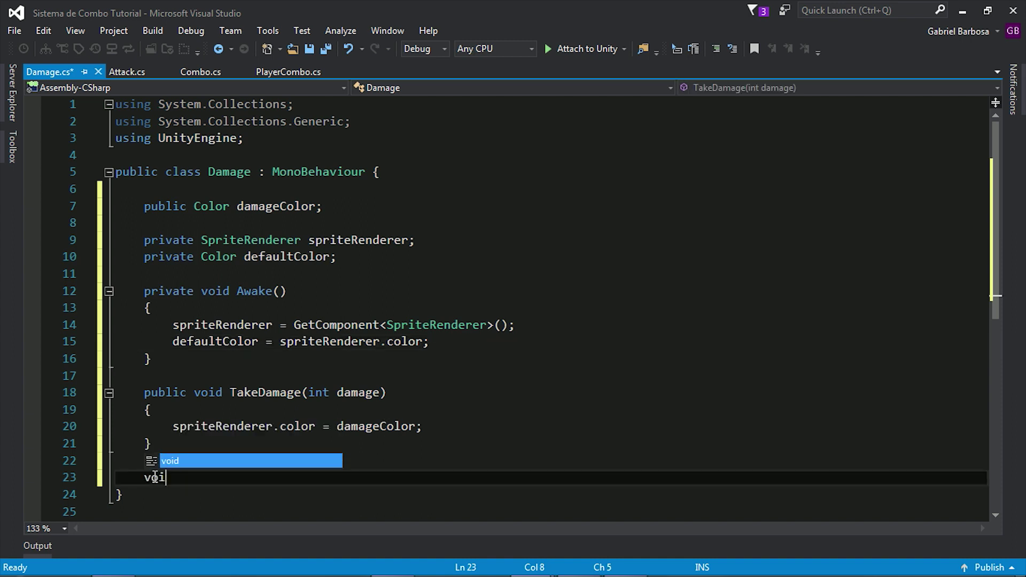
pyautogui.write('d ReleaseDamage')
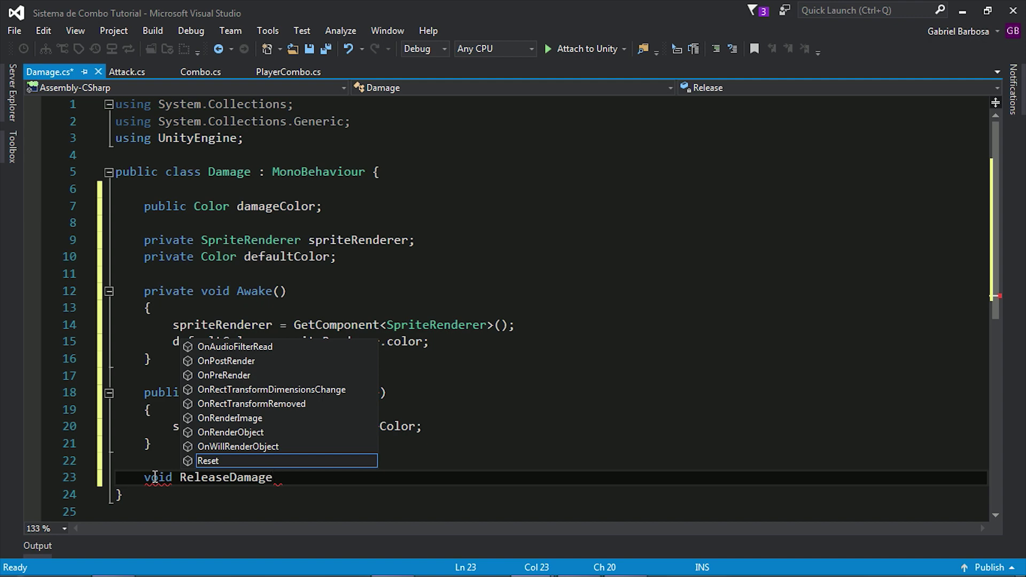
pyautogui.write('() {')
# Fill ReleaseDamage with spriteRenderer.color = defaultColor; and save the script.
pyautogui.press('Return')
pyautogui.scroll(-2, 155, 477)
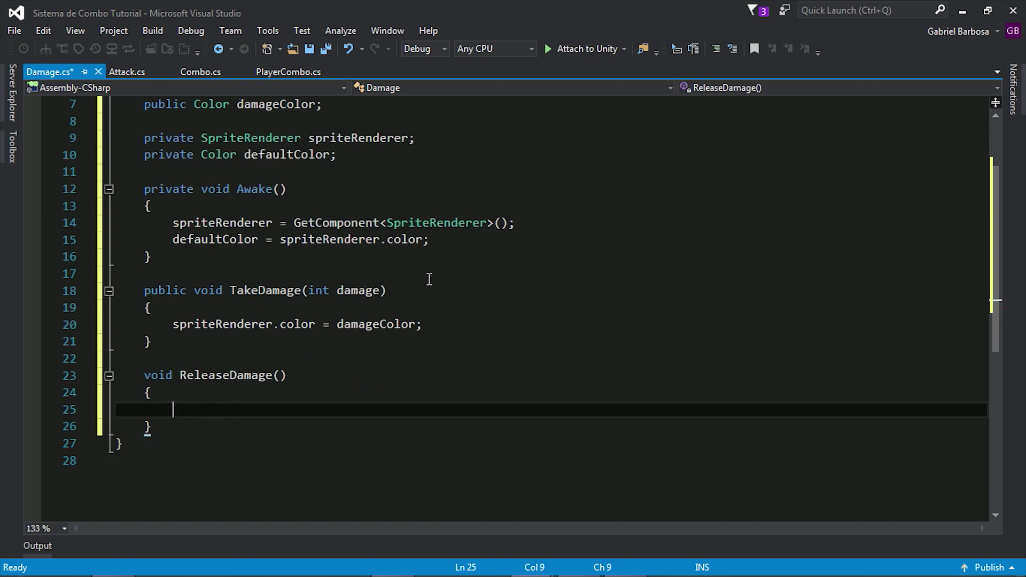
pyautogui.write('spriteRender')
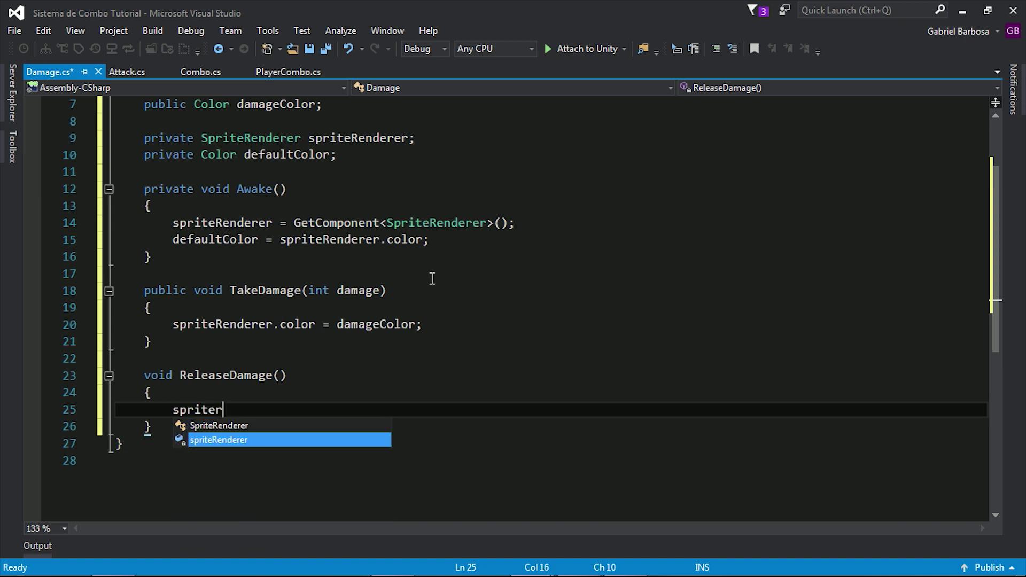
pyautogui.press('Tab')
pyautogui.write('.color = def')
pyautogui.press('Tab')
pyautogui.write(';')
pyautogui.hotkey('ctrl', 's')
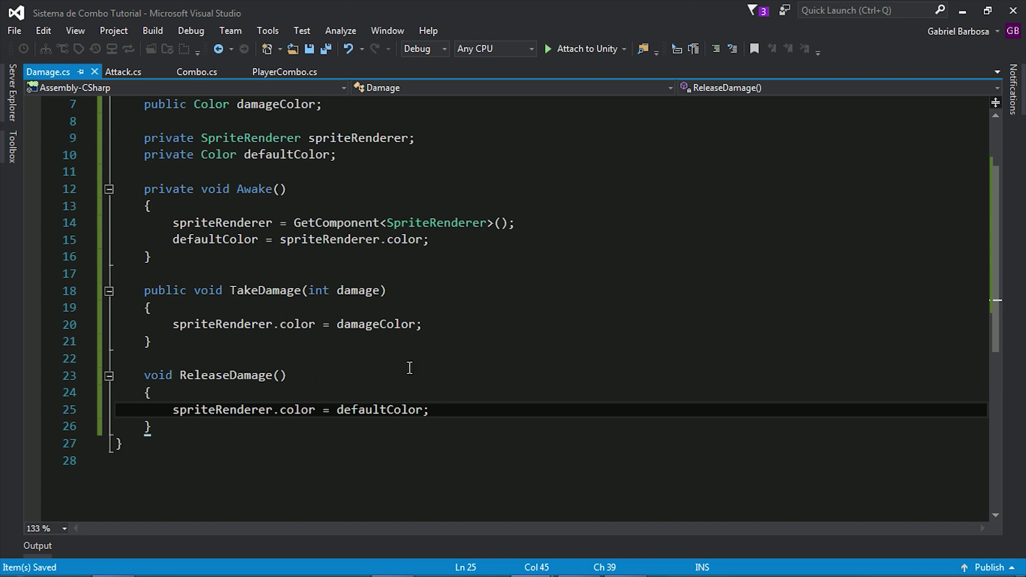
# Make room for a new public field below damageColor.
pyautogui.scroll(1, 410, 368)
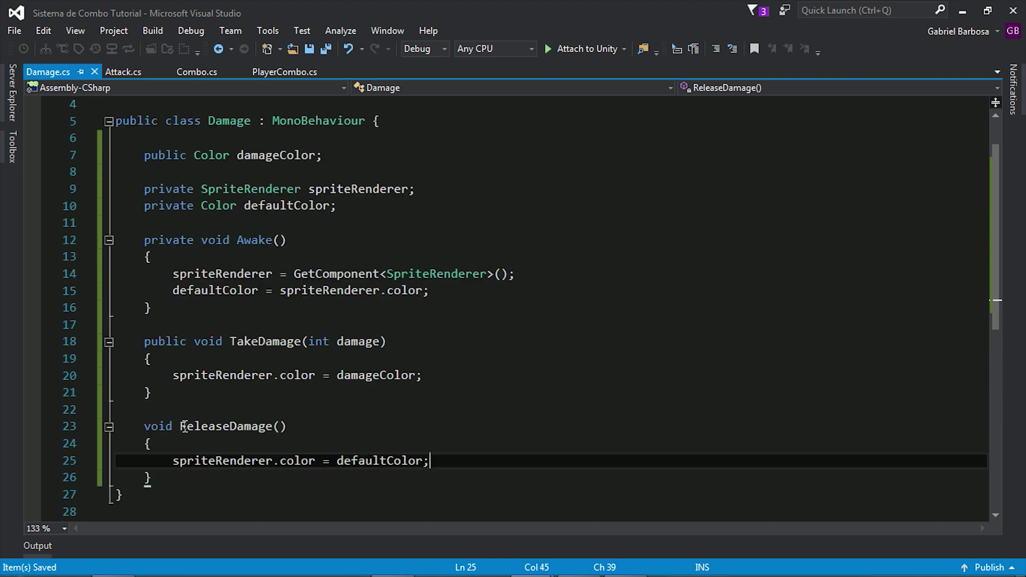
pyautogui.moveTo(179, 426); pyautogui.dragTo(273, 426)
pyautogui.click(467, 375)
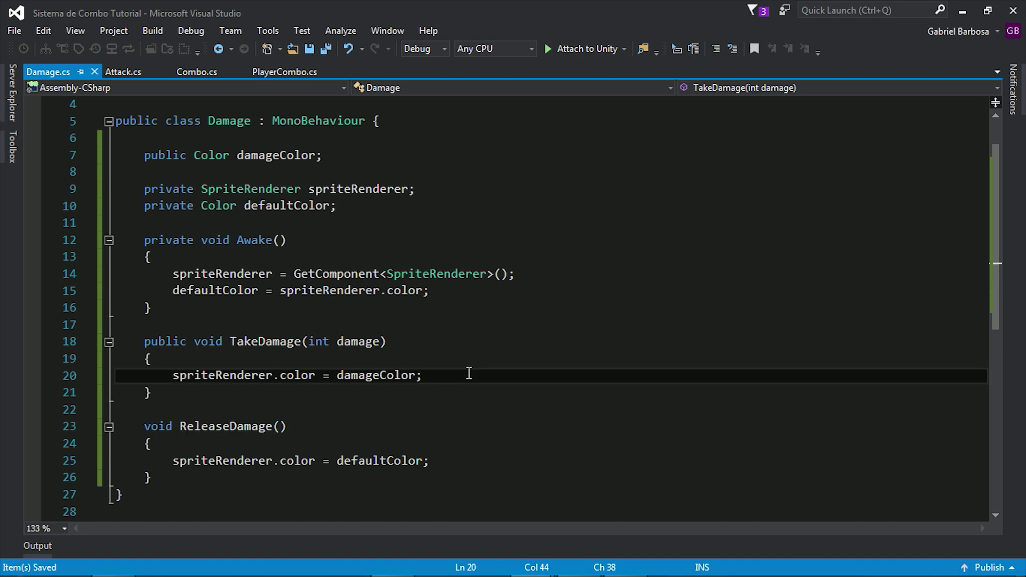
pyautogui.scroll(1, 468, 374)
pyautogui.click(155, 217)
pyautogui.press('Return')
pyautogui.press('Up')
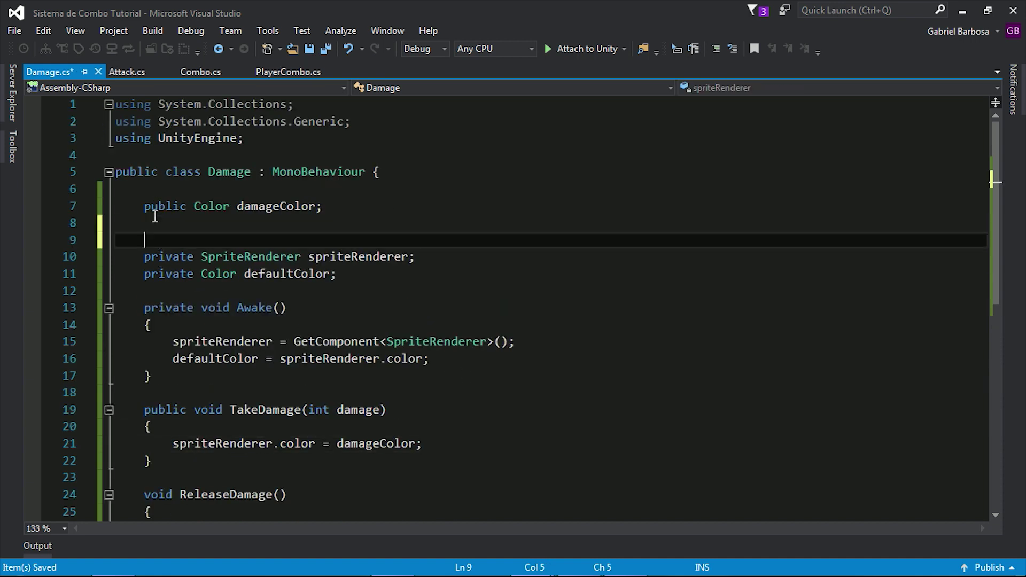
# Add a public float damageTime = 0.1f field and save.
pyautogui.write('public ')
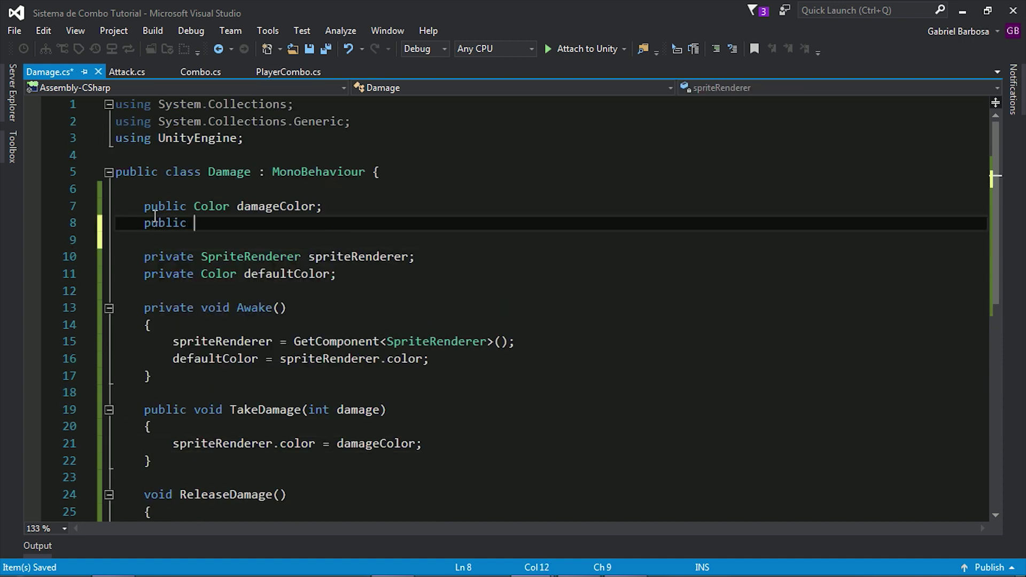
pyautogui.write('fl')
pyautogui.press('Tab')
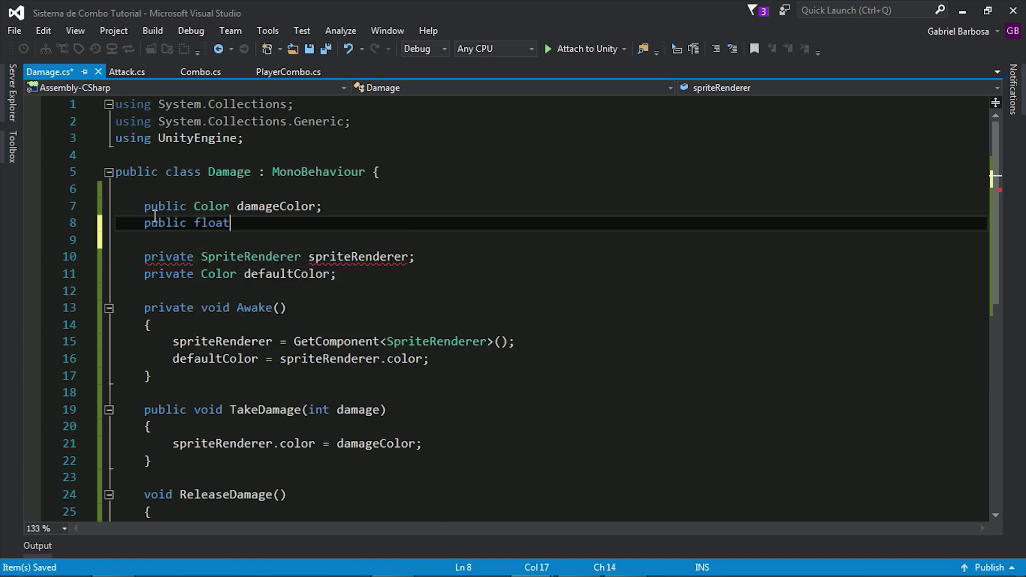
pyautogui.write('damageTime = 0.1f')
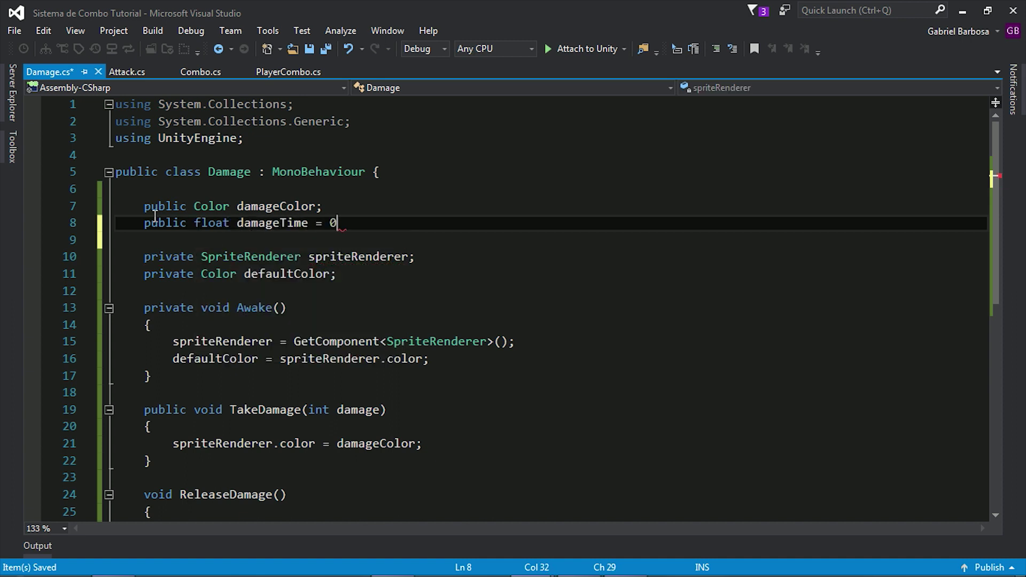
pyautogui.write(';')
pyautogui.hotkey('ctrl', 's')
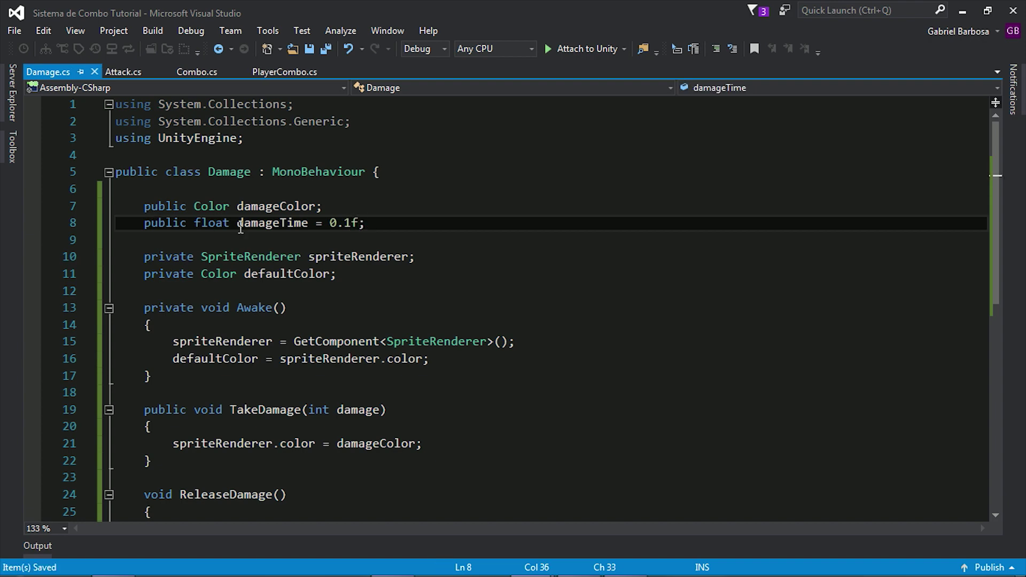
# Start an Invoke call on a new line in TakeDamage.
pyautogui.scroll(-2, 391, 227)
pyautogui.scroll(-1, 392, 226)
pyautogui.scroll(2, 391, 226)
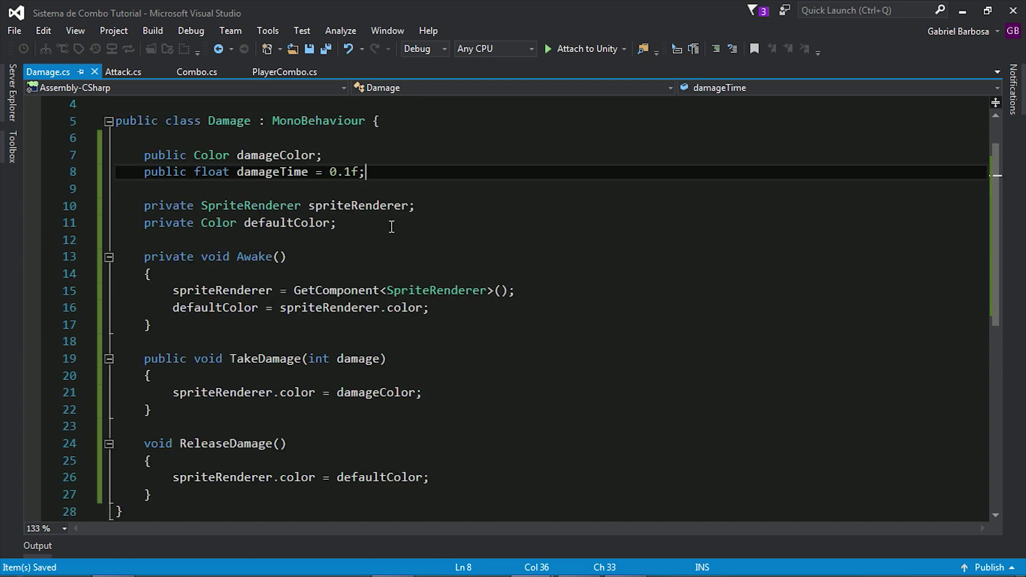
pyautogui.scroll(-1, 473, 369)
pyautogui.click(422, 345)
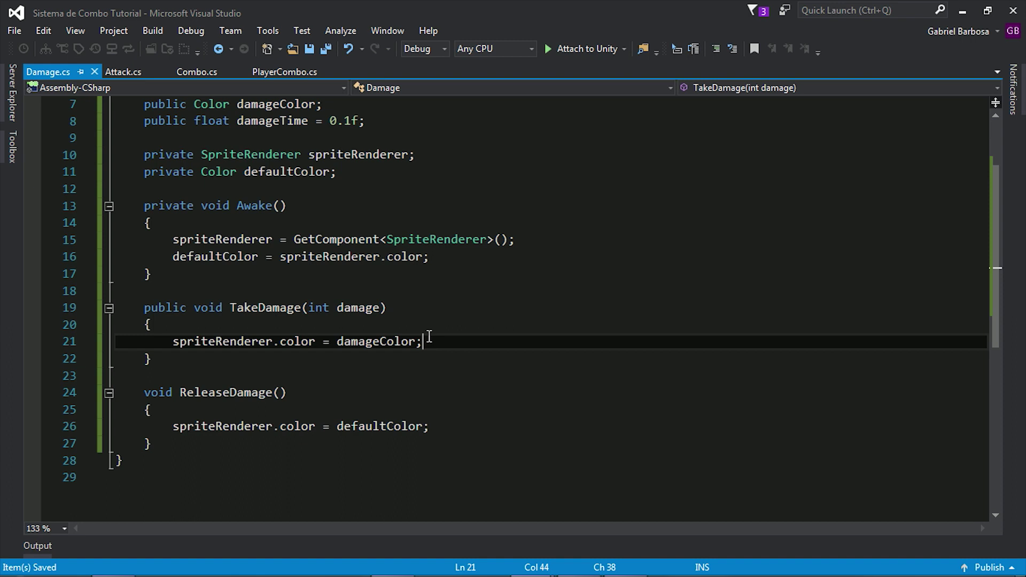
pyautogui.press('Return')
pyautogui.write('invo')
pyautogui.press('Down')
pyautogui.press('Tab')
pyautogui.doubleClick(253, 406)
pyautogui.click(251, 358)
pyautogui.write('(')
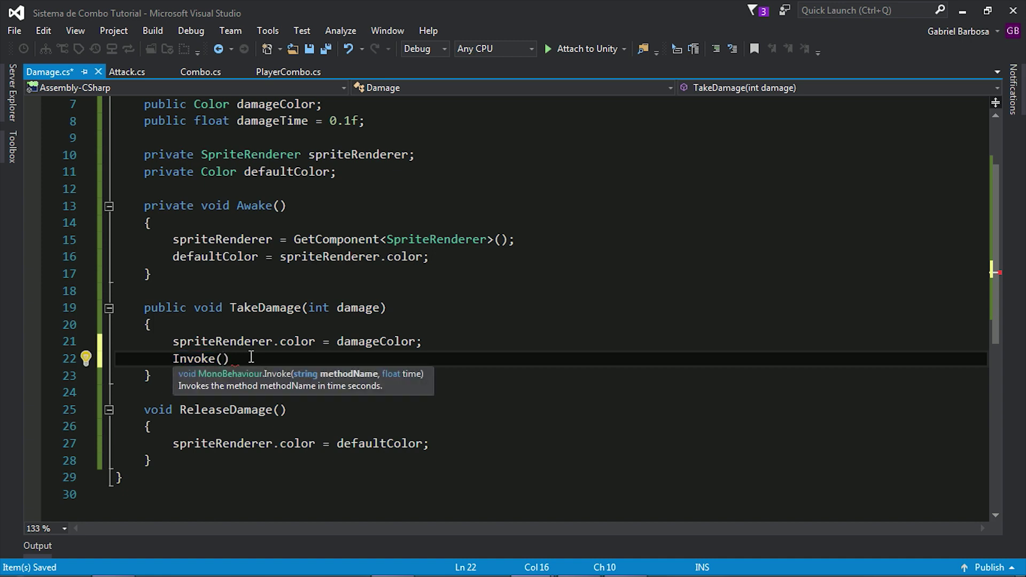
# Complete it as Invoke("ReleaseDamage", damageTime); and save.
pyautogui.doubleClick(240, 412)
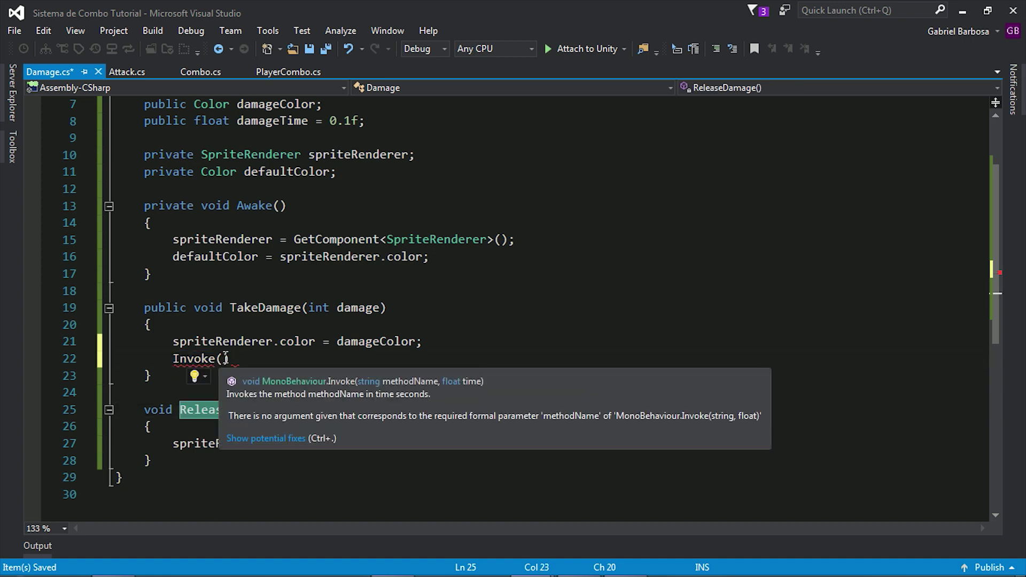
pyautogui.hotkey('ctrl', 'c')
pyautogui.click(225, 357)
pyautogui.write('"')
pyautogui.hotkey('ctrl', 'v')
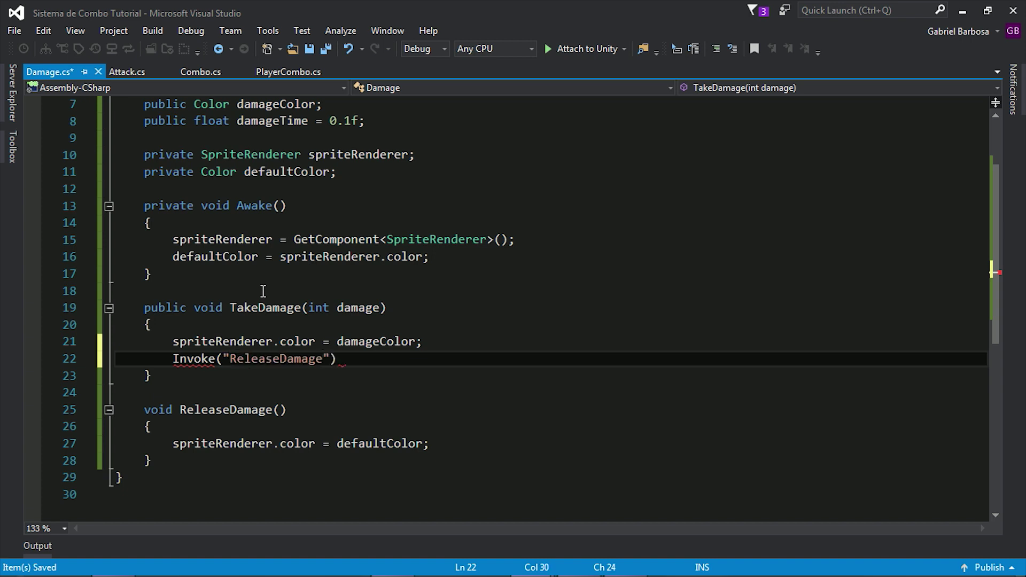
pyautogui.moveTo(324, 359); pyautogui.dragTo(231, 357)
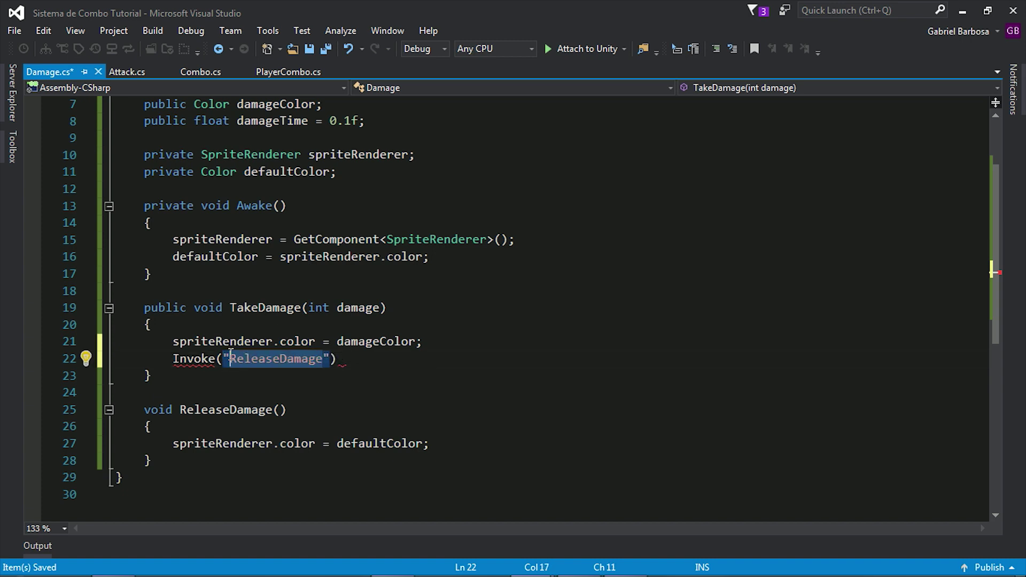
pyautogui.click(330, 358)
pyautogui.write(', ')
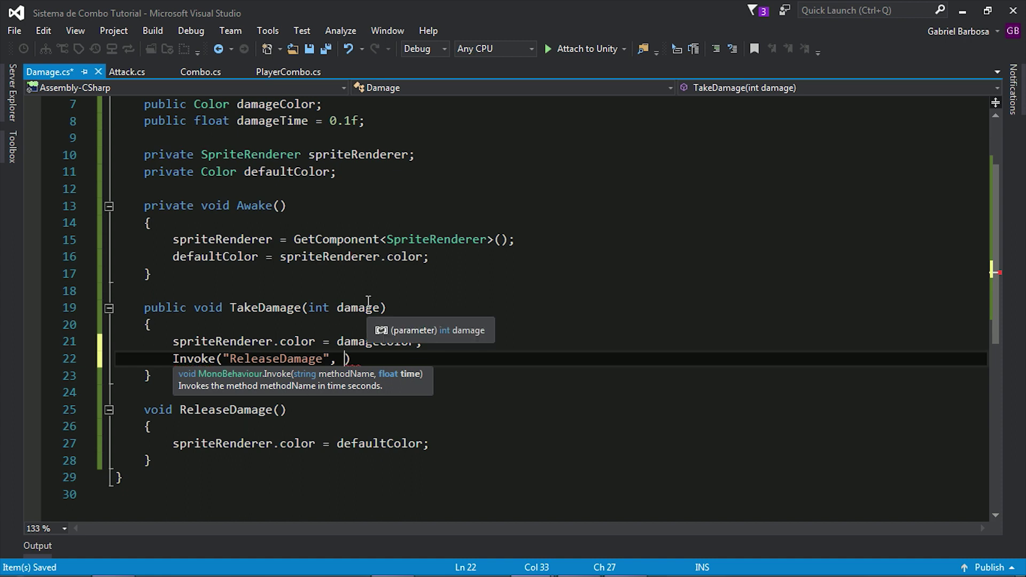
pyautogui.write('damage')
pyautogui.press('Down')
pyautogui.press('Down')
pyautogui.press('Down')
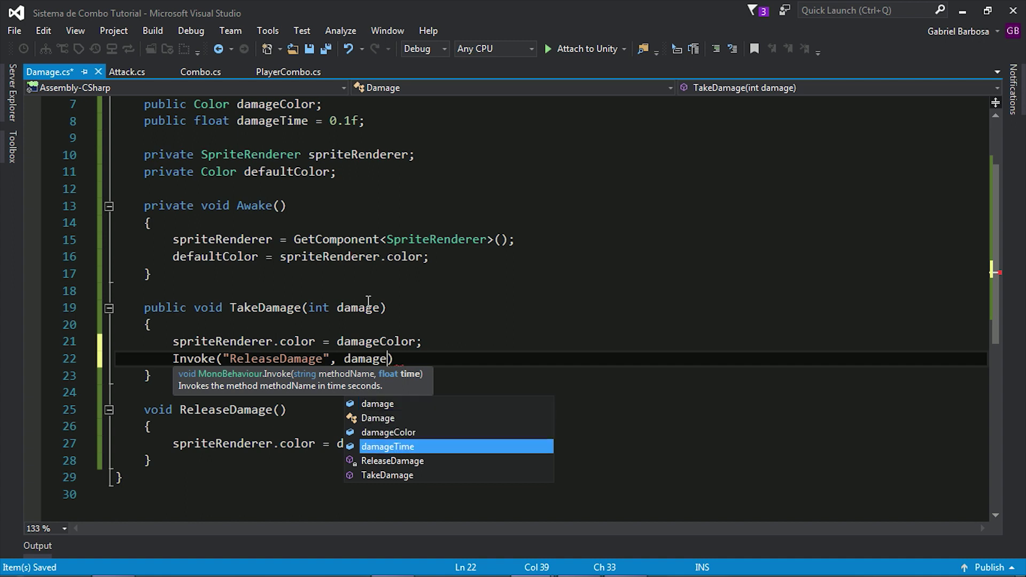
pyautogui.press('Tab')
pyautogui.write(');')
pyautogui.hotkey('ctrl', 's')
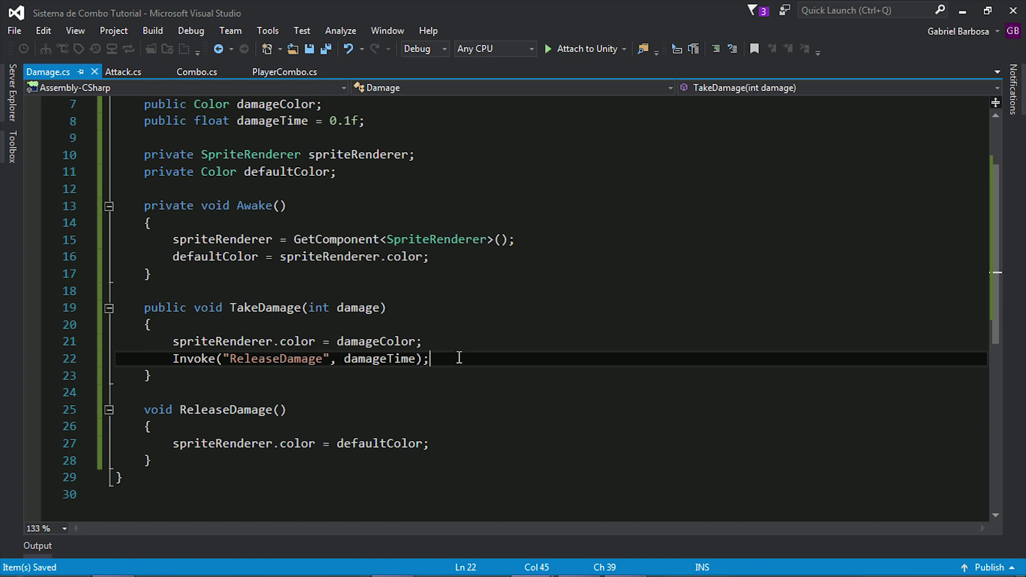
# Log the damage with Debug.Log(damage); and save.
pyautogui.press('Return')
pyautogui.write('Debug.Log(')
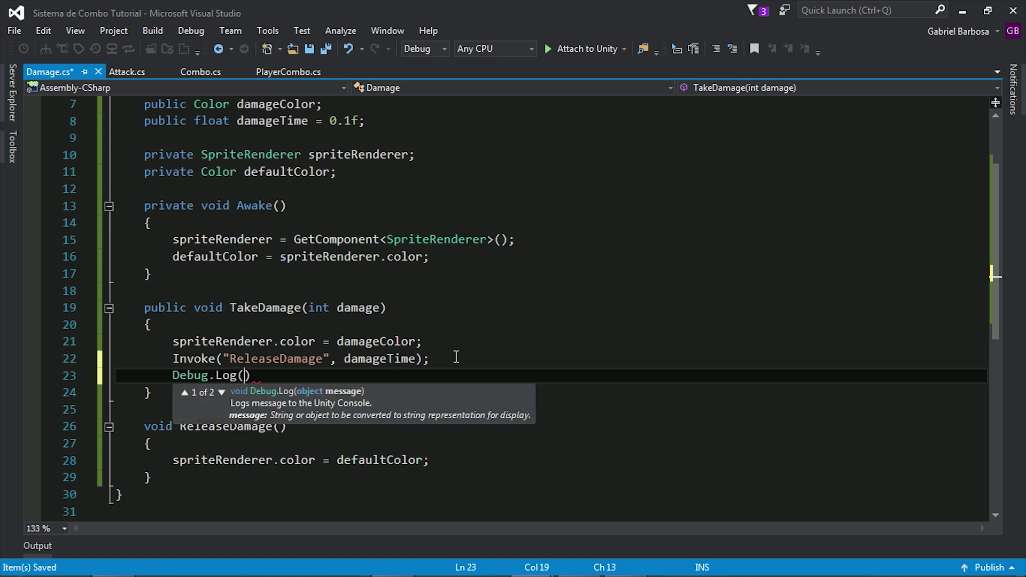
pyautogui.write('damag')
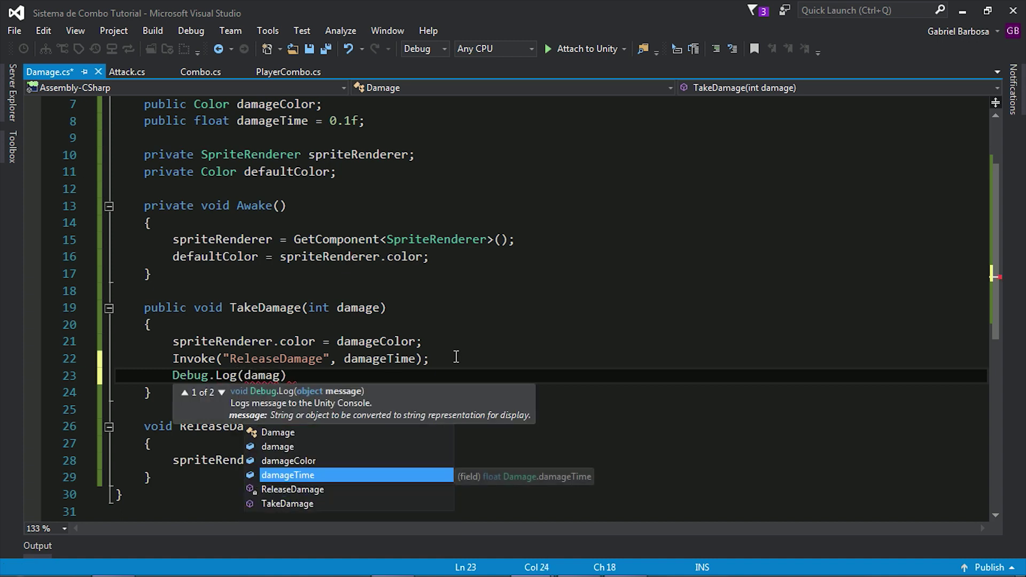
pyautogui.write('e')
pyautogui.press('Escape')
pyautogui.press('Right')
pyautogui.write(';')
pyautogui.hotkey('ctrl', 's')
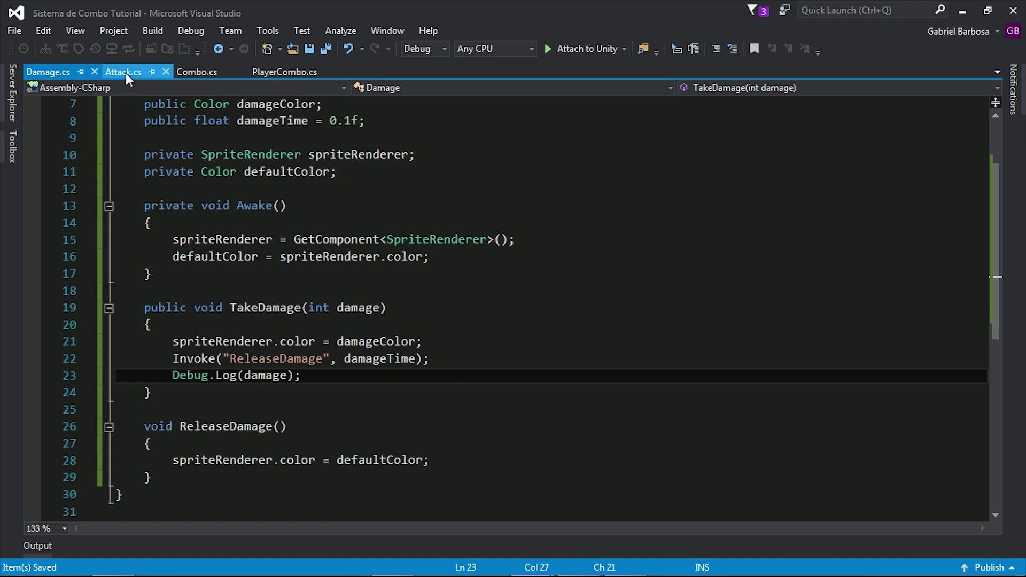
# Add an OnTriggerEnter2D method below SetAttack in Attack.cs and rename its parameter to 'other'.
pyautogui.click(126, 73)
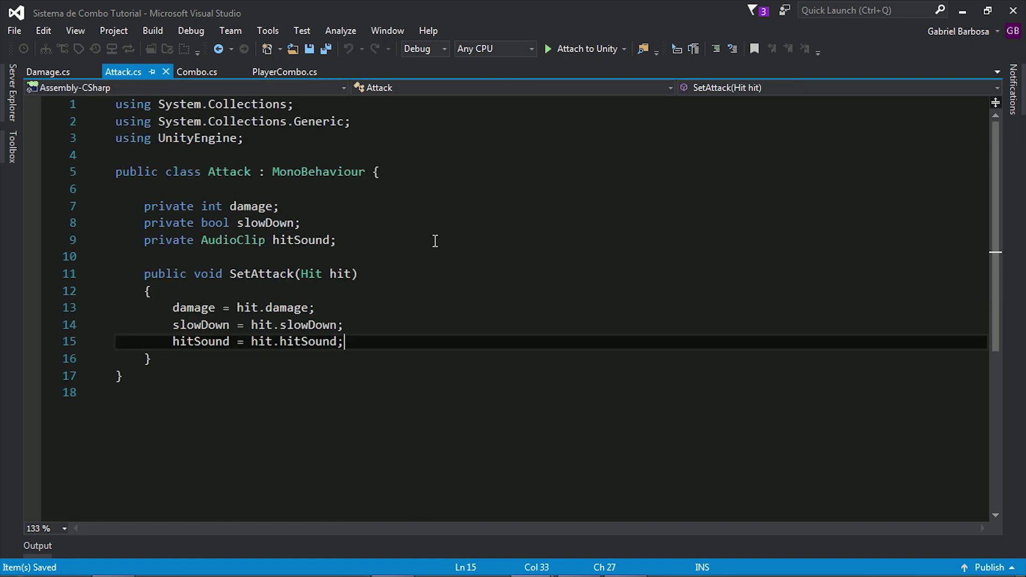
pyautogui.click(173, 359)
pyautogui.press('Return')
pyautogui.press('Return')
pyautogui.write('ontrig')
pyautogui.press('Down')
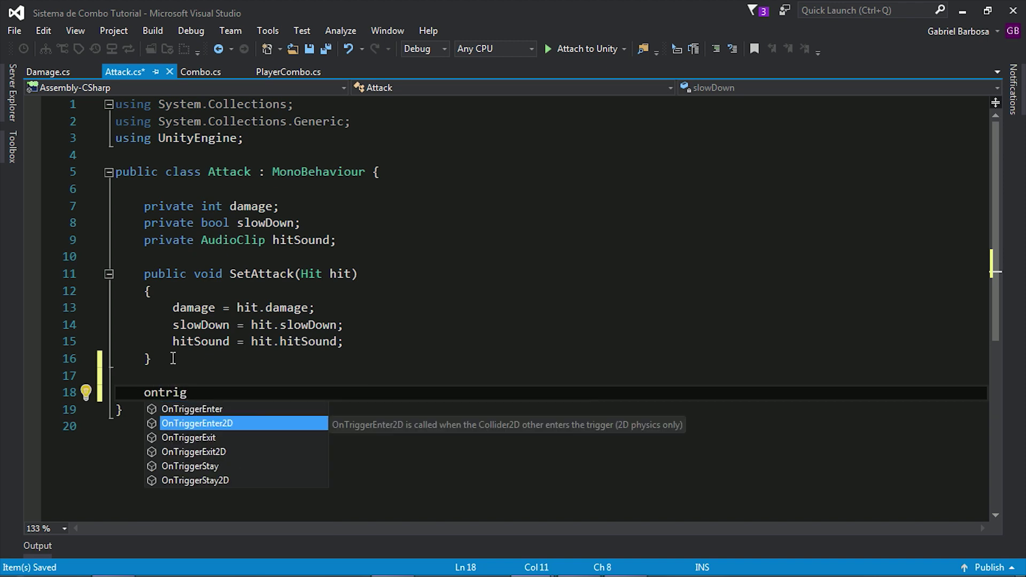
pyautogui.press('Tab')
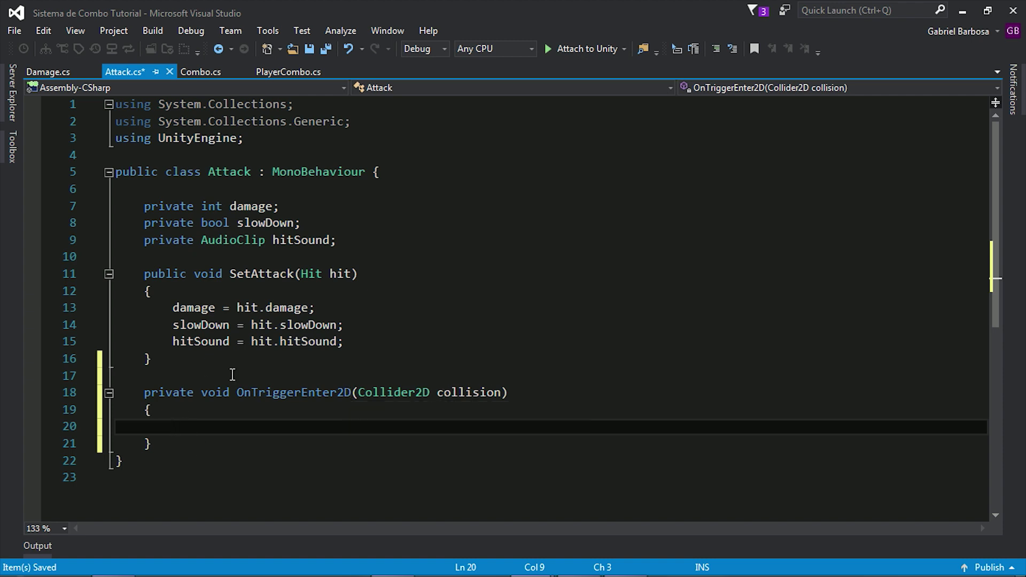
pyautogui.doubleClick(500, 392)
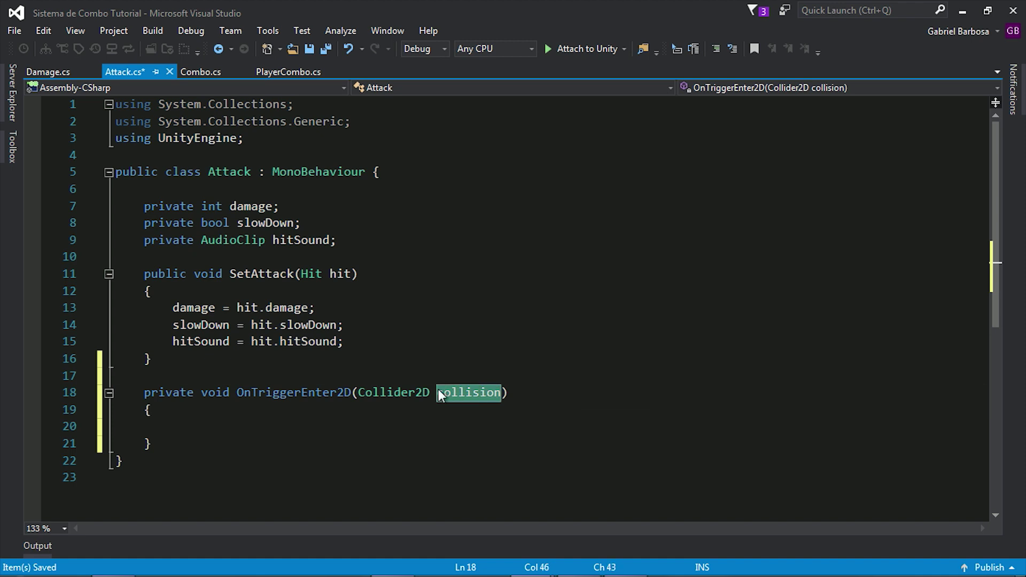
pyautogui.write('other')
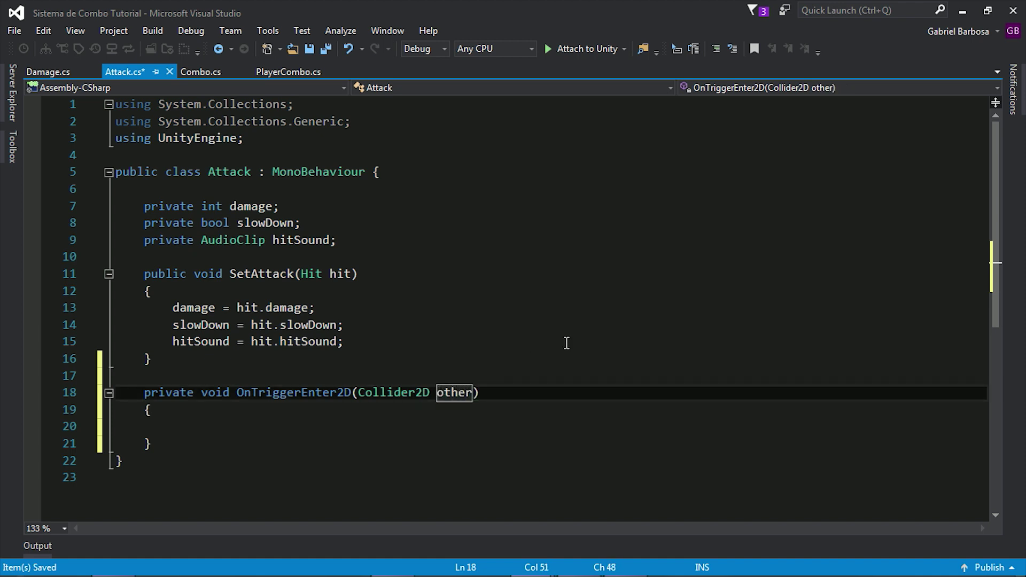
# In the trigger method, write 'Damage enemy = other.GetComponent<Damage>();'.
pyautogui.click(199, 435)
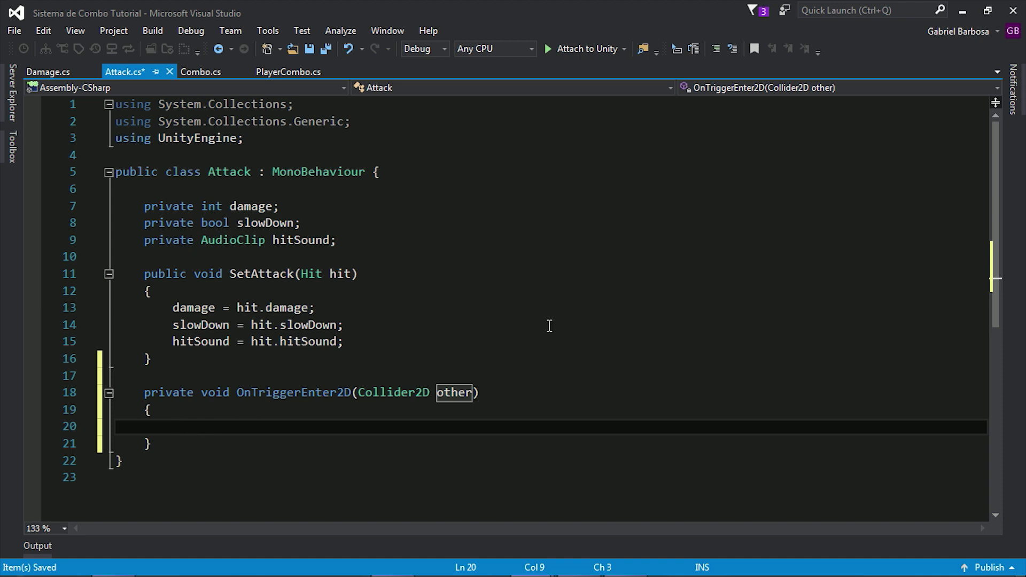
pyautogui.moveTo(475, 394)
pyautogui.click(443, 392)
pyautogui.click(481, 365)
pyautogui.click(206, 430)
pyautogui.write('if')
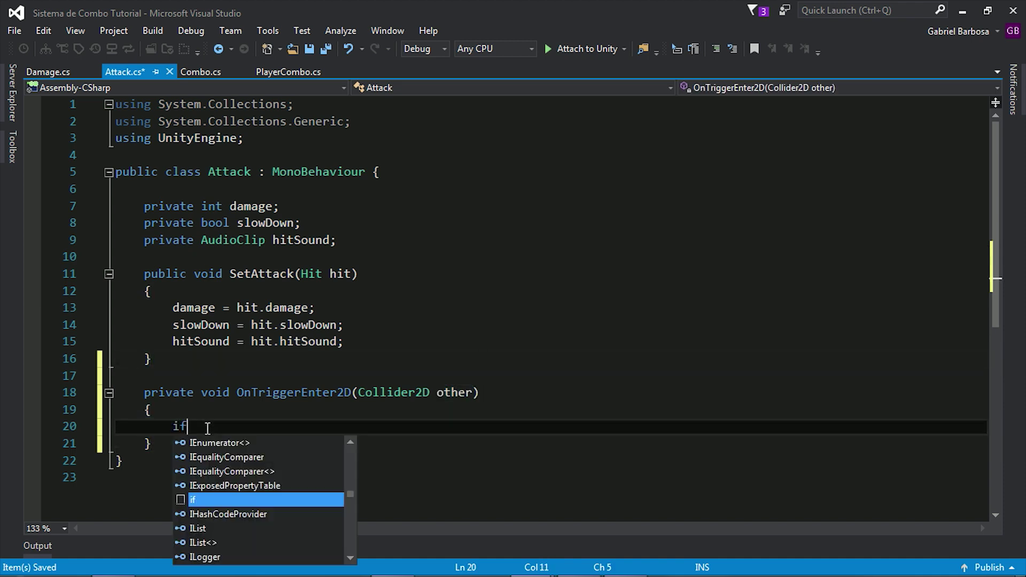
pyautogui.press('BackSpace')
pyautogui.press('BackSpace')
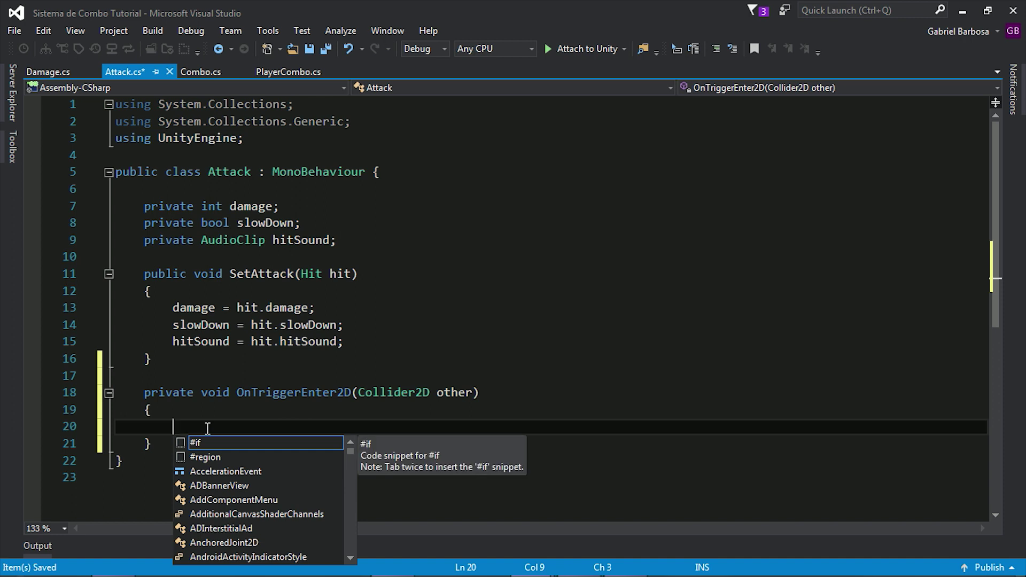
pyautogui.write('damag')
pyautogui.press('Tab')
pyautogui.write('enemy =')
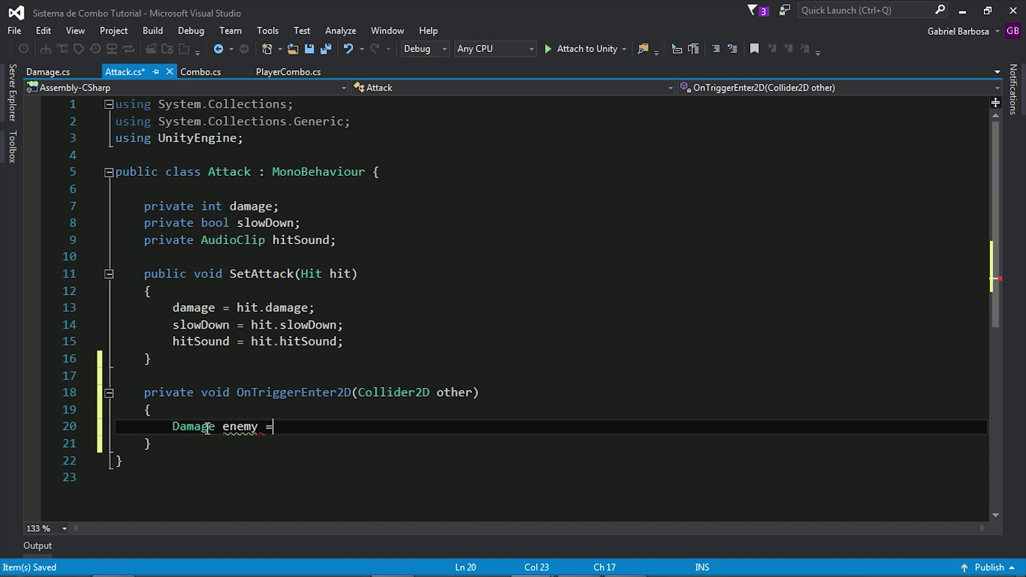
pyautogui.write(' oth')
pyautogui.press('Tab')
pyautogui.write('.g')
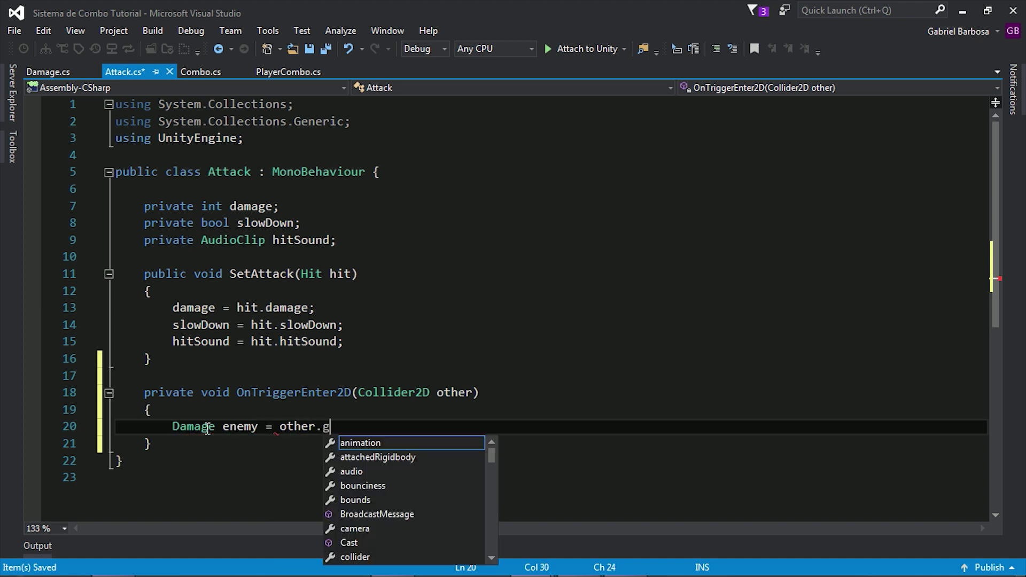
pyautogui.write('etCom')
pyautogui.press('Tab')
pyautogui.write('<>')
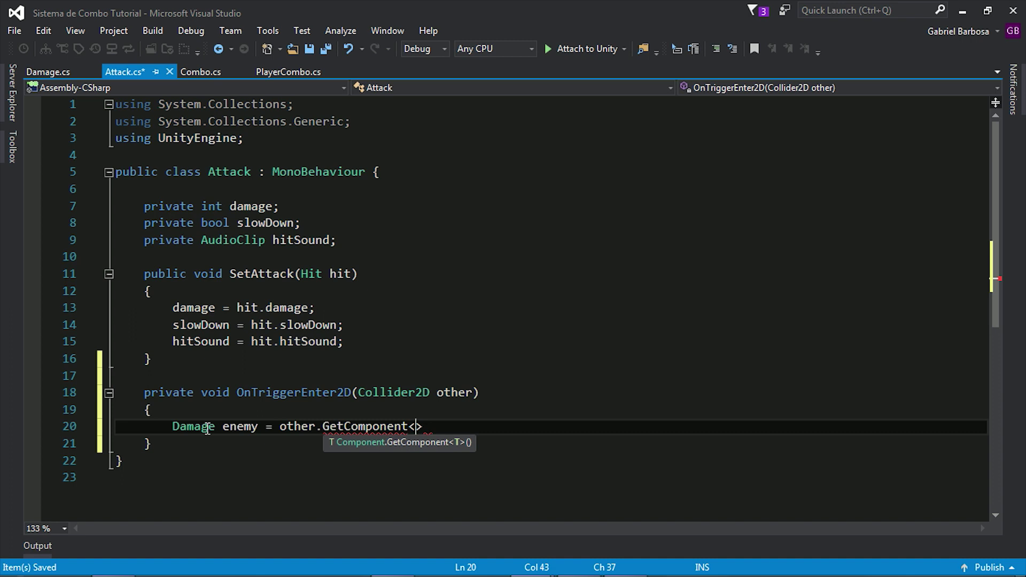
pyautogui.write('enem')
pyautogui.press('BackSpace')
pyautogui.press('BackSpace')
pyautogui.press('BackSpace')
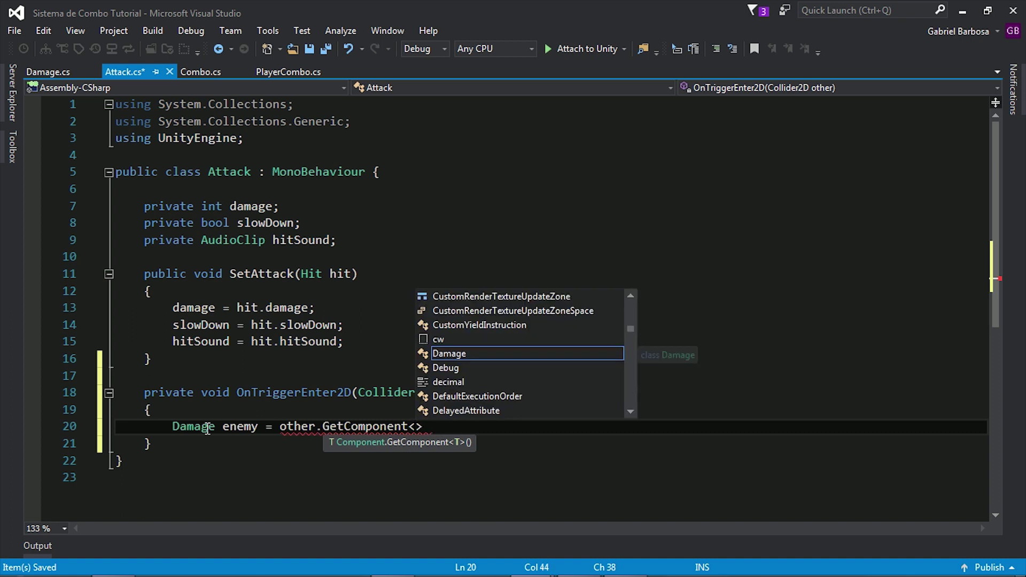
pyautogui.write('dama')
pyautogui.press('Tab')
pyautogui.write('>();')
# Add an if(enemy != null) block calling enemy.TakeDamage(damage), and save Attack.cs.
pyautogui.press('Return')
pyautogui.write('if(enemy != null)')
pyautogui.press('Return')
pyautogui.write('{')
pyautogui.press('Return')
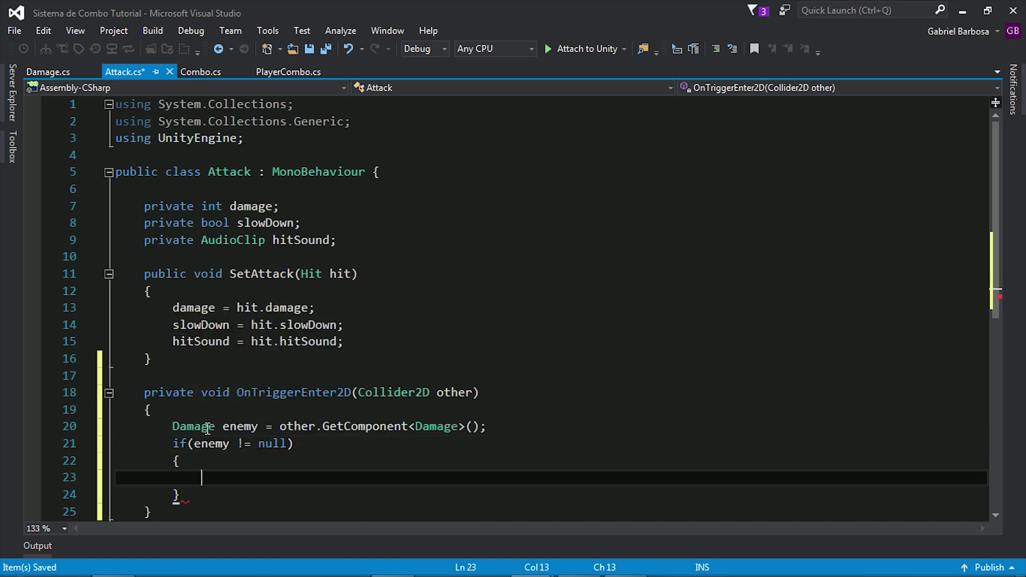
pyautogui.scroll(-1, 240, 412)
pyautogui.write('enemy.take')
pyautogui.press('Tab')
pyautogui.write('(')
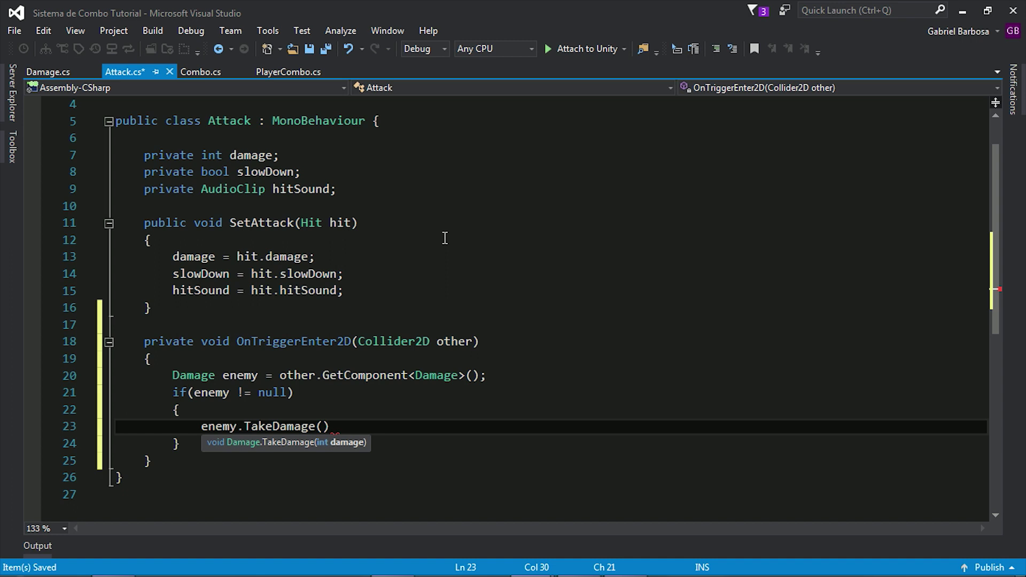
pyautogui.write('damage')
pyautogui.press('Tab')
pyautogui.write(');')
pyautogui.hotkey('ctrl', 's')
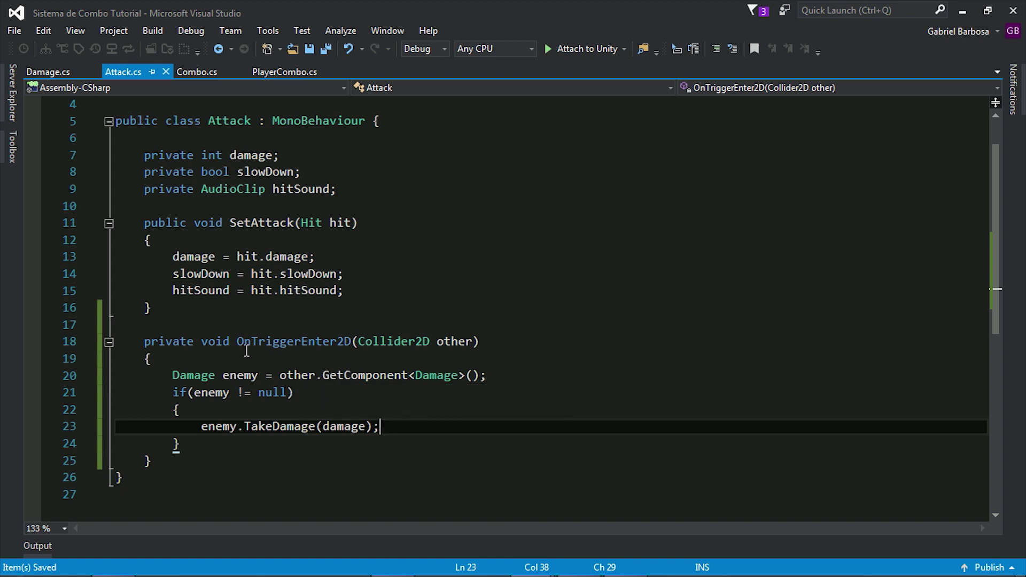
pyautogui.moveTo(237, 341); pyautogui.dragTo(352, 341)
# Review the OnTriggerEnter2D body, highlighting the Damage enemy declaration and the other parameter.
pyautogui.click(313, 361)
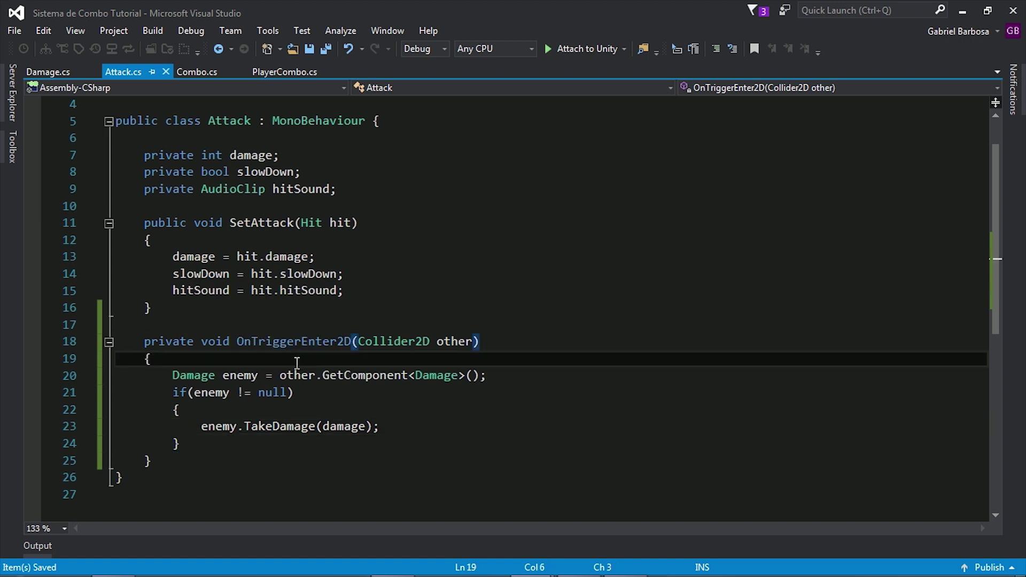
pyautogui.click(174, 374)
pyautogui.moveTo(144, 358); pyautogui.dragTo(199, 450)
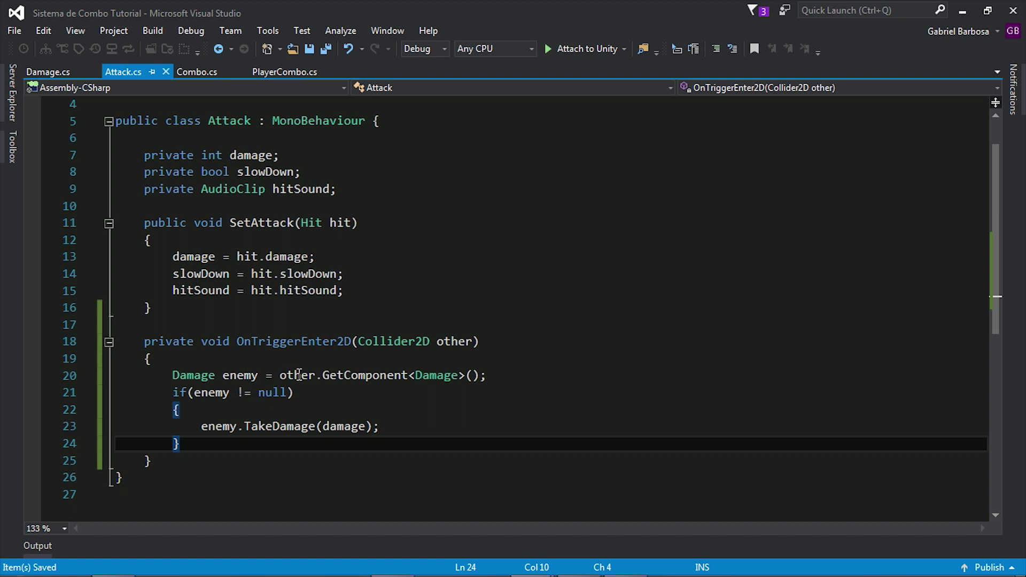
pyautogui.moveTo(172, 375); pyautogui.dragTo(261, 376)
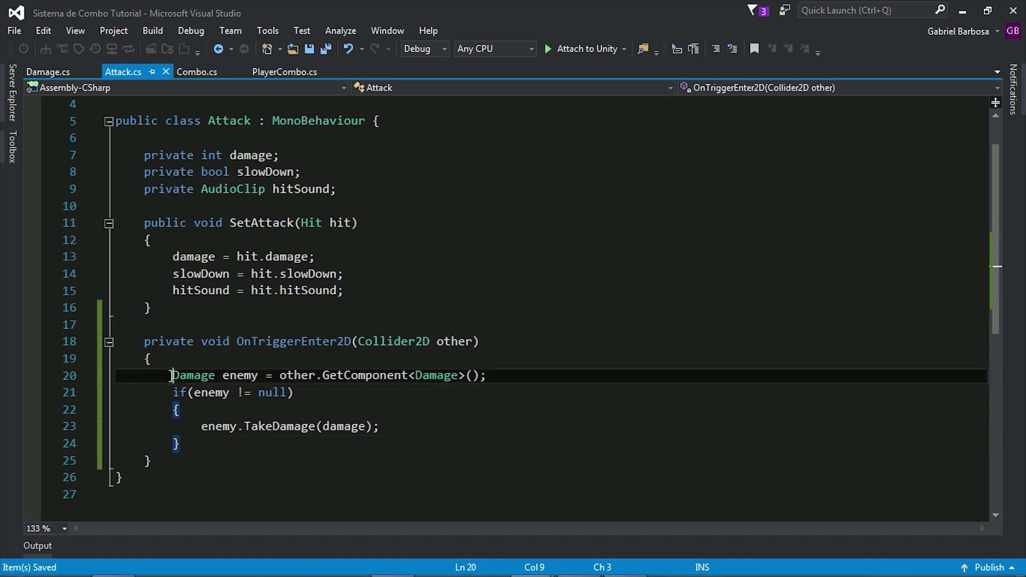
pyautogui.click(261, 376)
pyautogui.moveTo(172, 376); pyautogui.dragTo(261, 375)
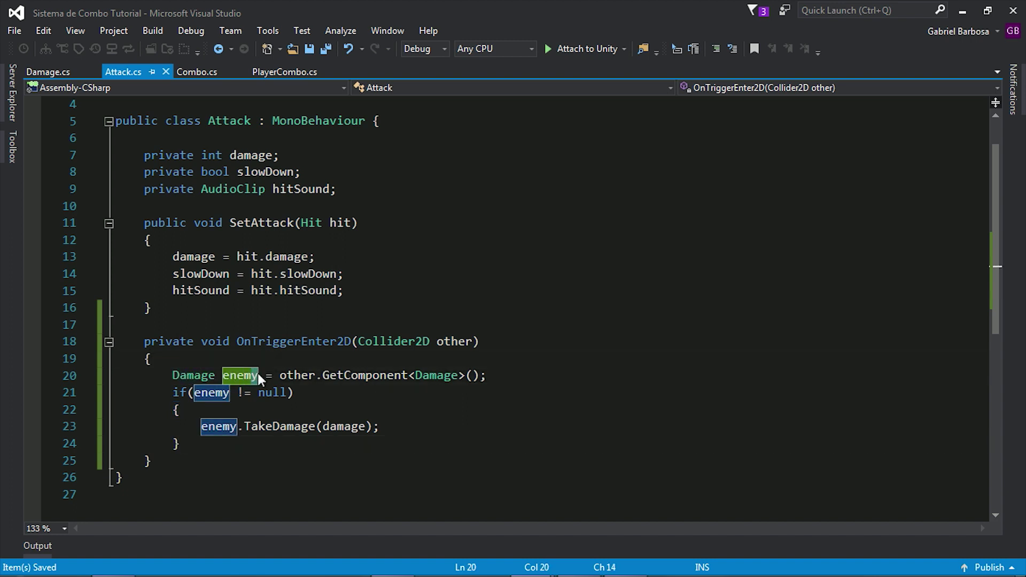
pyautogui.click(265, 376)
pyautogui.hotkey('ctrl', 'shift', 'Left')
pyautogui.hotkey('ctrl', 'shift', 'Left')
pyautogui.press('Up')
pyautogui.moveTo(262, 375); pyautogui.dragTo(230, 376)
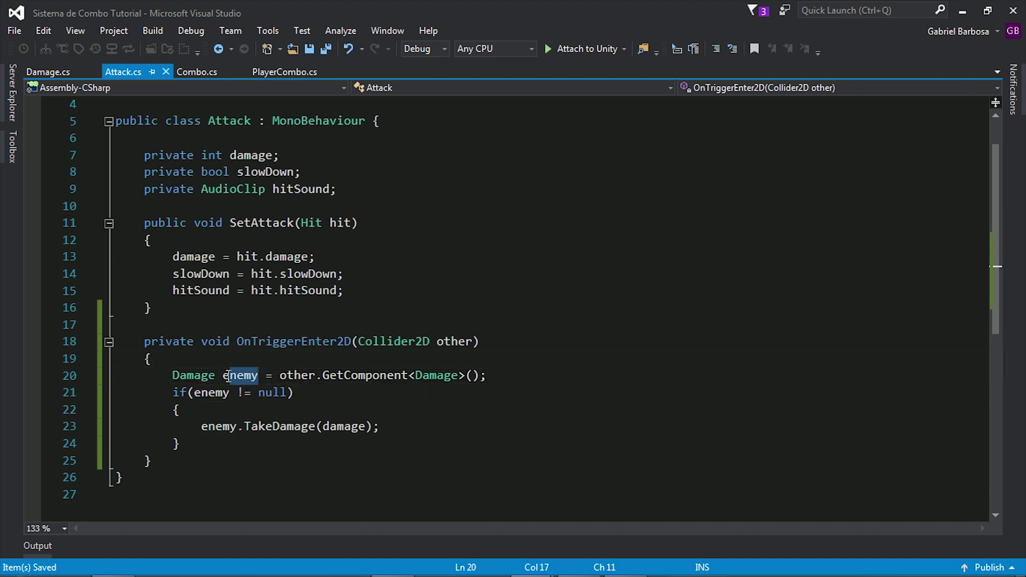
pyautogui.click(259, 376)
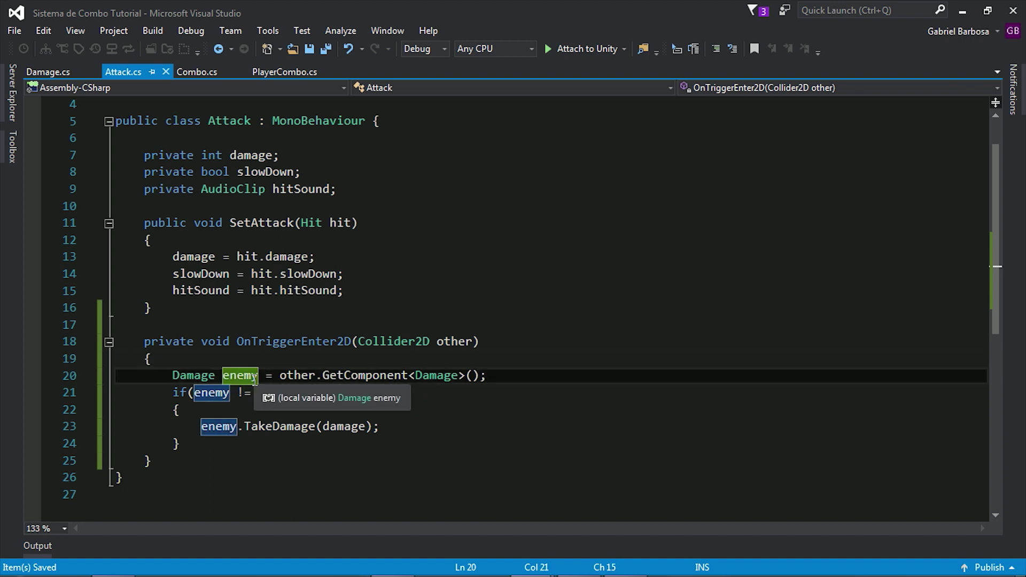
pyautogui.click(210, 376)
pyautogui.press('Up')
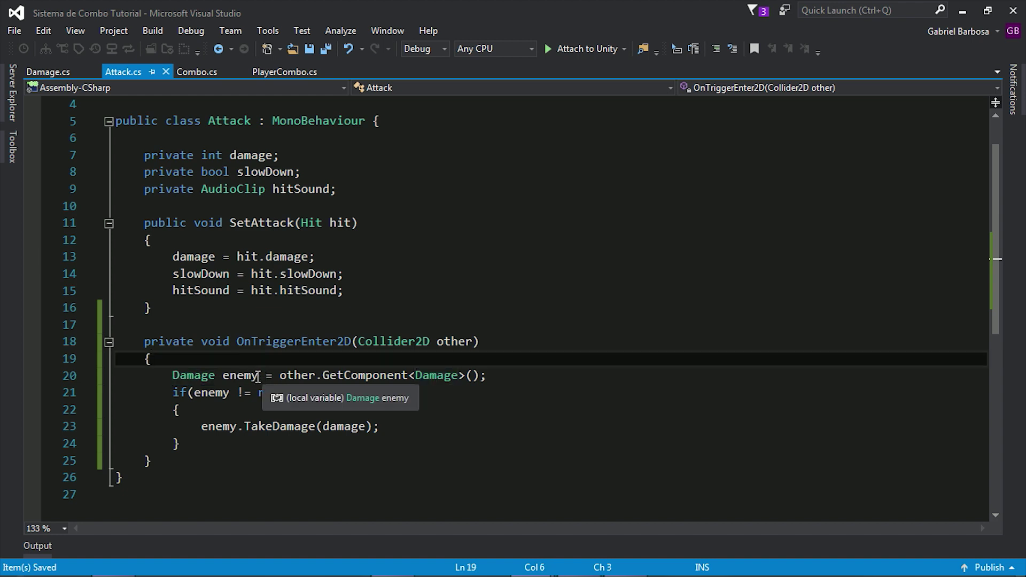
pyautogui.click(256, 374)
pyautogui.click(259, 366)
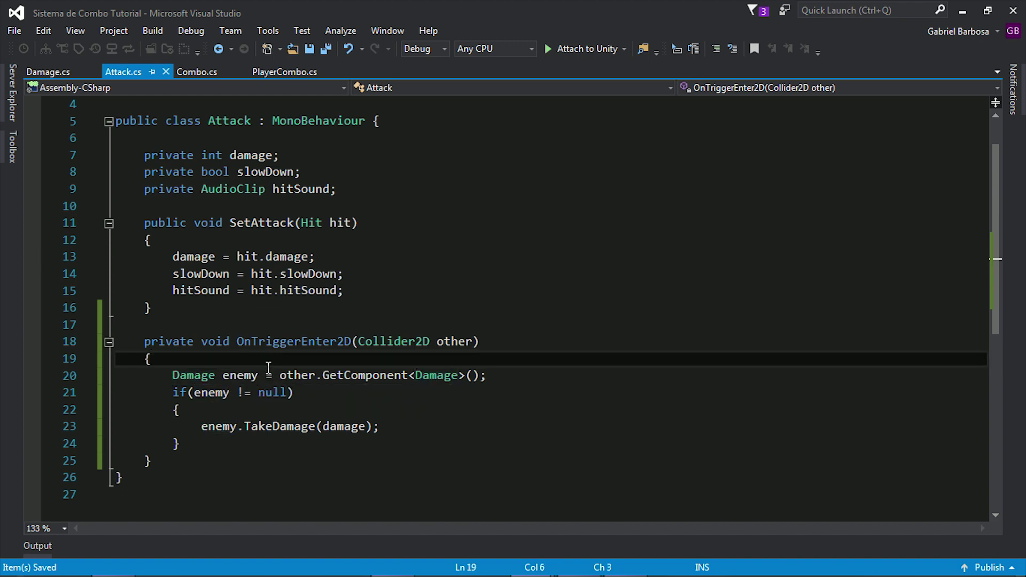
pyautogui.moveTo(278, 376); pyautogui.dragTo(348, 376)
pyautogui.click(507, 376)
pyautogui.click(473, 342)
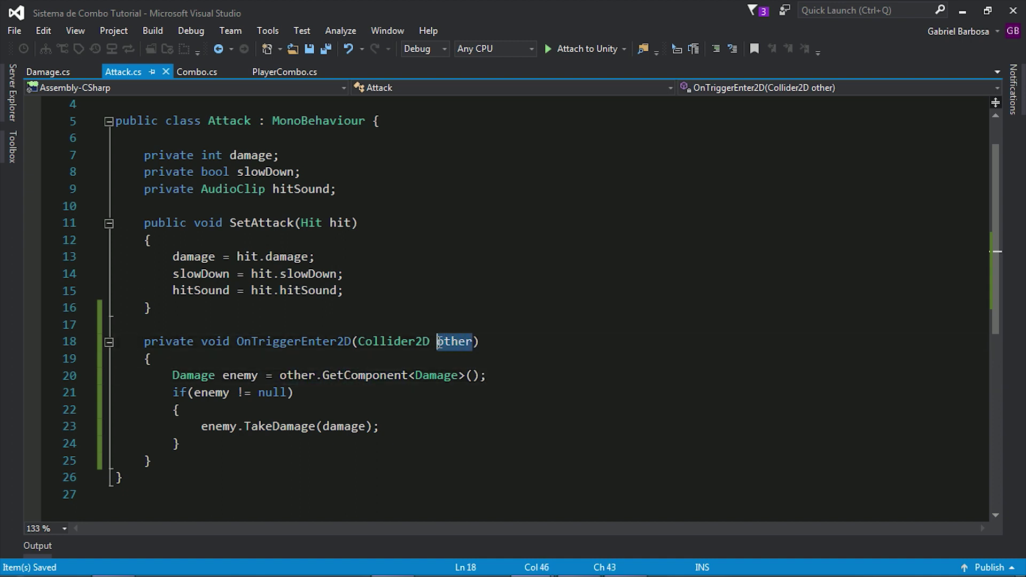
pyautogui.click(460, 319)
# Review the GetComponent<Damage>() call and the if block with TakeDamage, then switch to Damage.cs.
pyautogui.moveTo(483, 376); pyautogui.dragTo(322, 376)
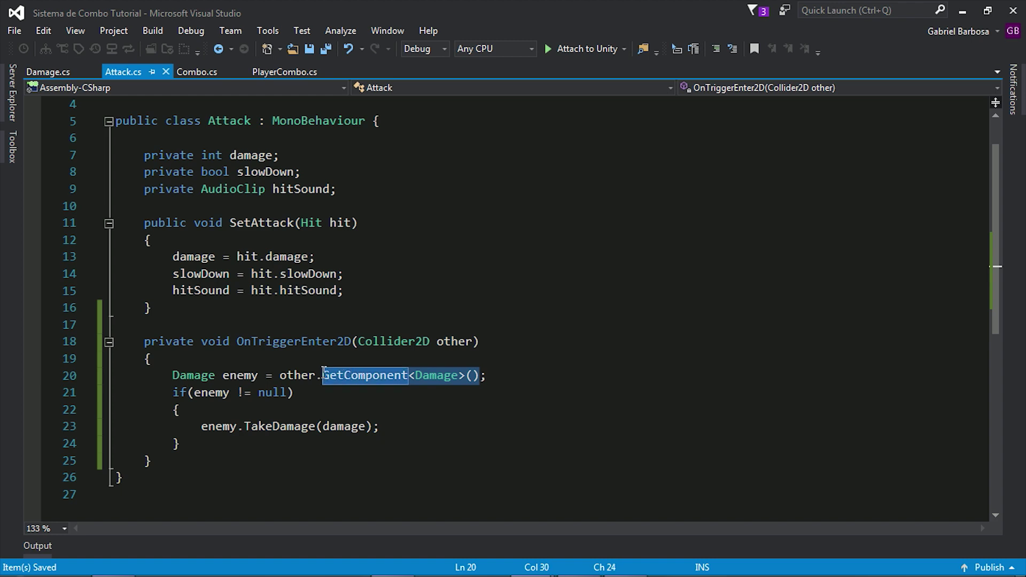
pyautogui.moveTo(481, 376); pyautogui.dragTo(322, 376)
pyautogui.moveTo(176, 394); pyautogui.dragTo(215, 438)
pyautogui.click(234, 444)
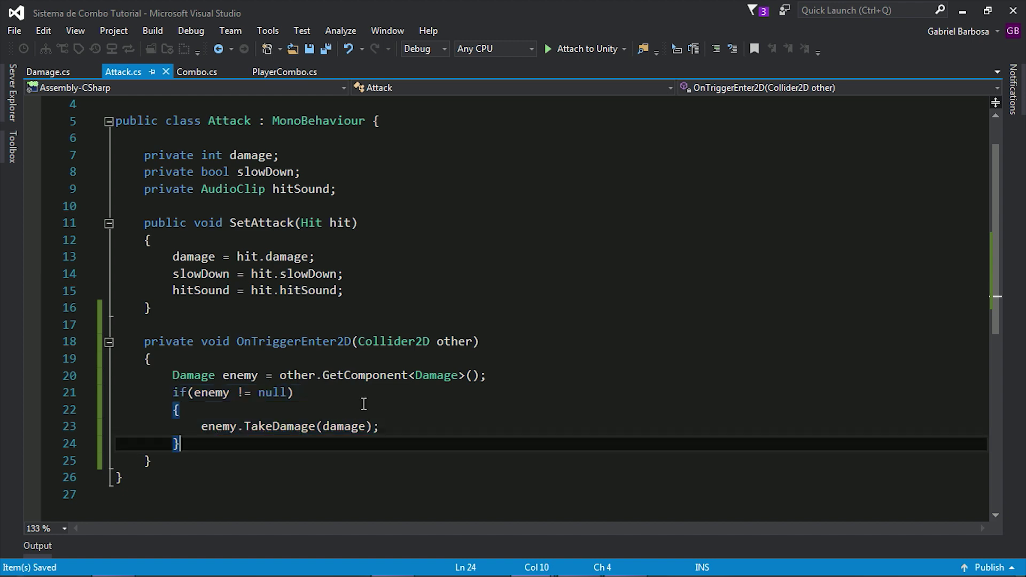
pyautogui.moveTo(480, 377); pyautogui.dragTo(278, 376)
pyautogui.click(266, 376)
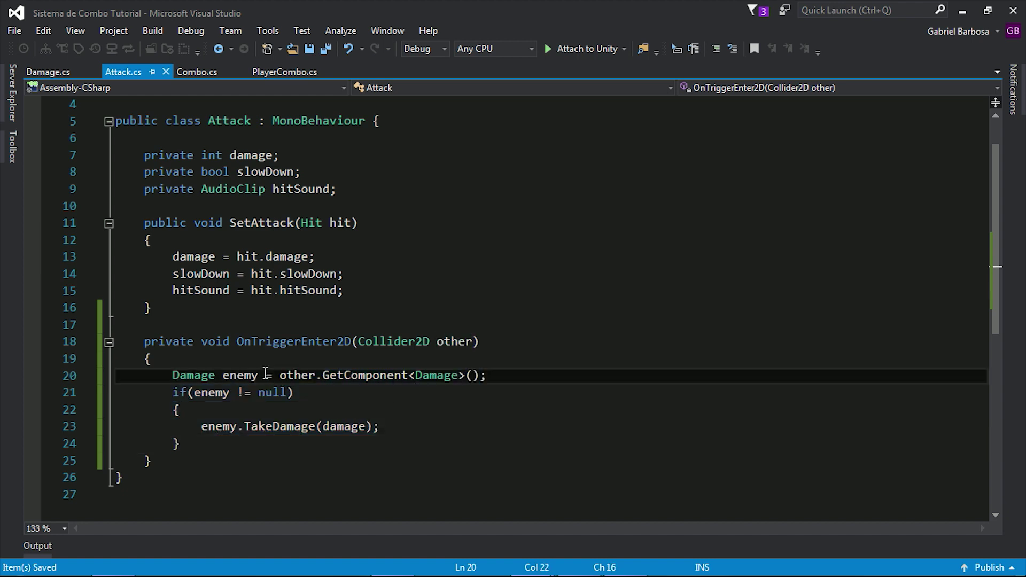
pyautogui.click(213, 376)
pyautogui.moveTo(172, 394); pyautogui.dragTo(210, 445)
pyautogui.click(229, 444)
pyautogui.moveTo(172, 394); pyautogui.dragTo(206, 445)
pyautogui.click(205, 444)
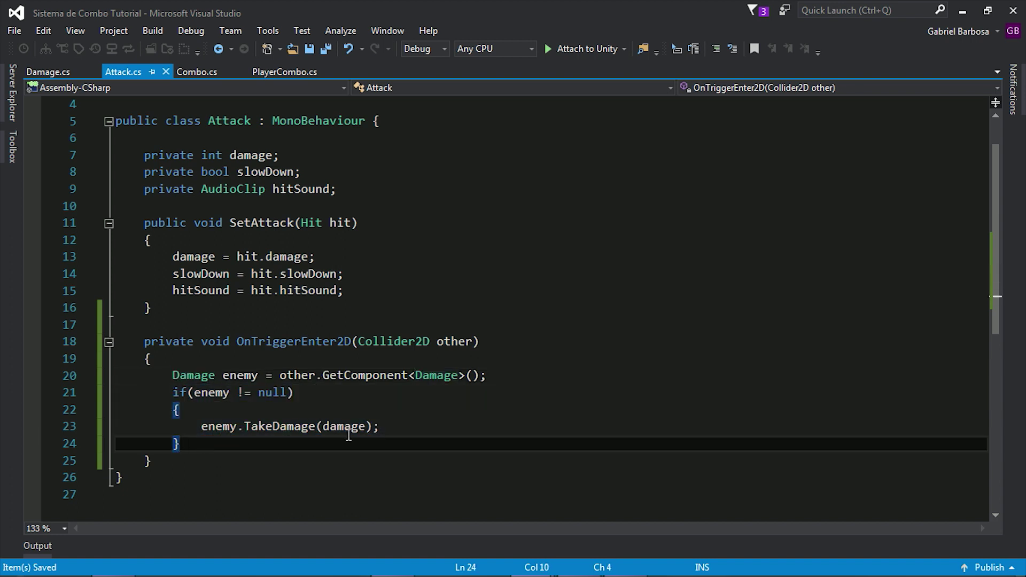
pyautogui.moveTo(381, 426); pyautogui.dragTo(201, 426)
pyautogui.click(426, 413)
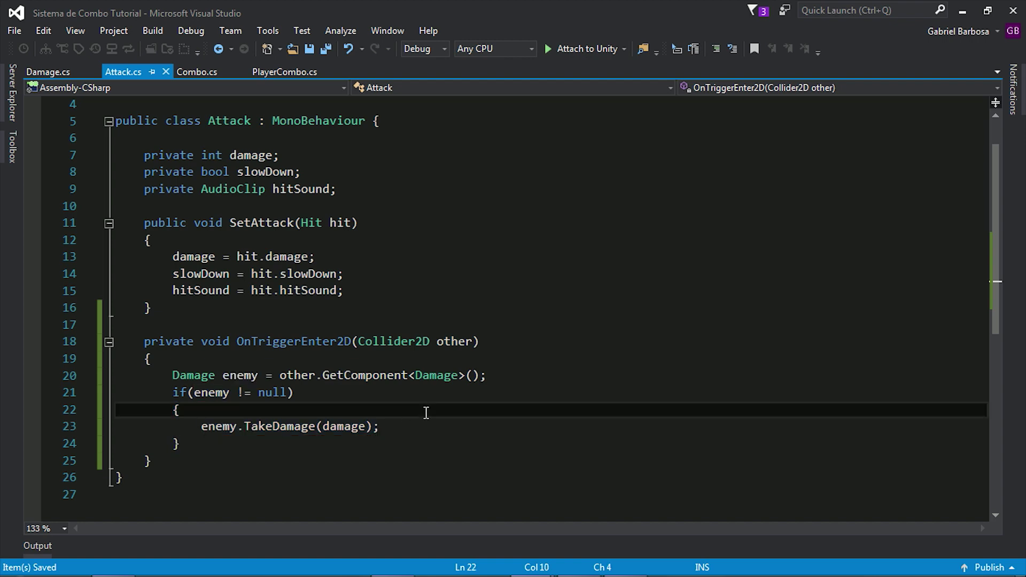
pyautogui.click(56, 72)
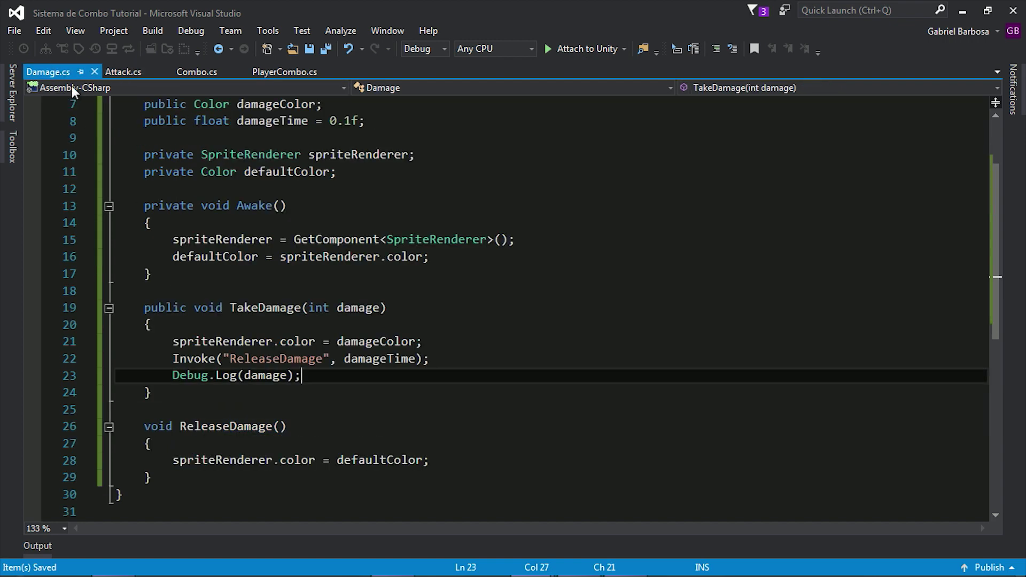
# Check the damage parameter of the TakeDamage method in Damage.cs.
pyautogui.scroll(-1, 288, 336)
pyautogui.moveTo(136, 256); pyautogui.dragTo(152, 342)
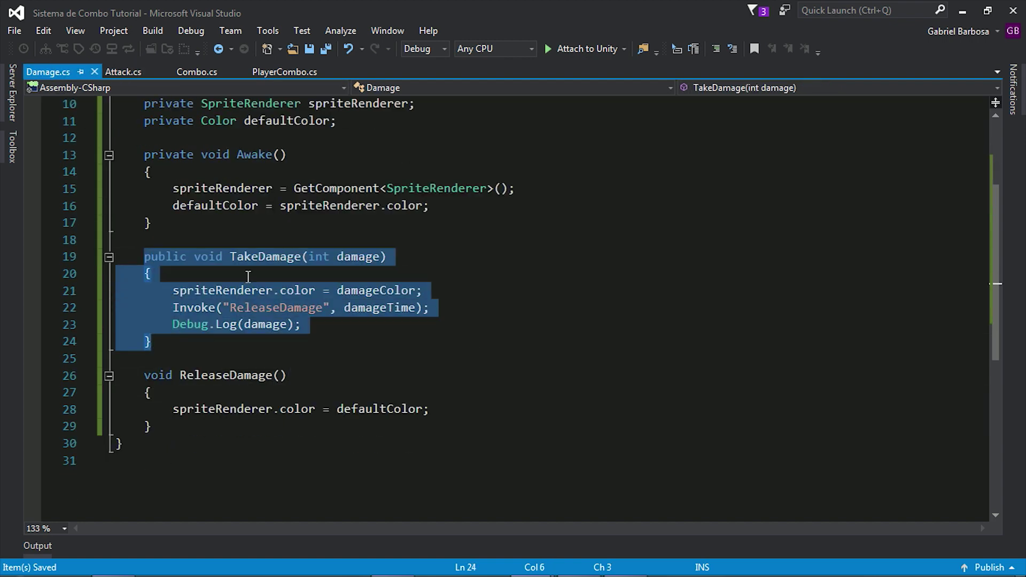
pyautogui.click(124, 71)
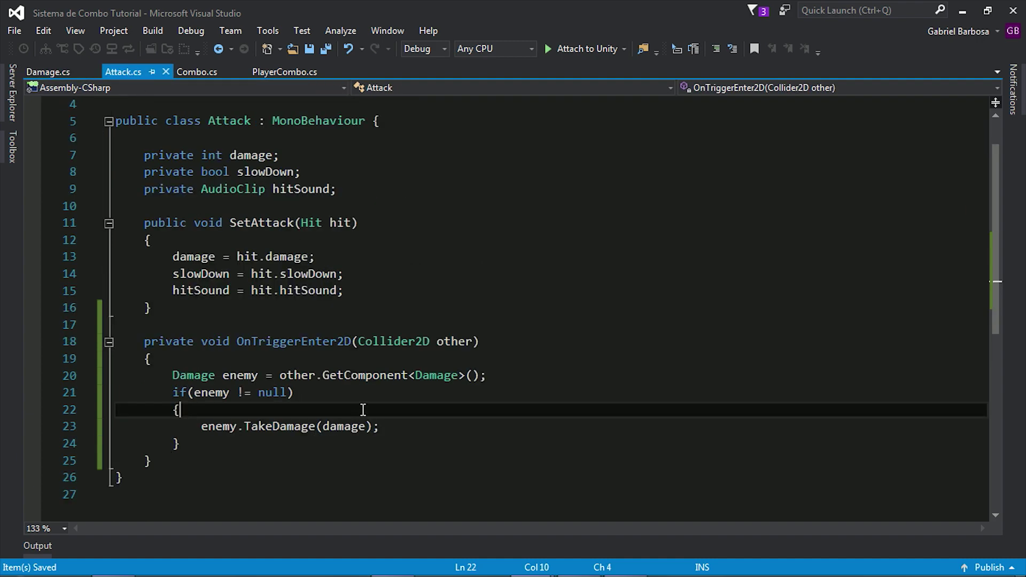
pyautogui.click(50, 75)
pyautogui.click(160, 239)
pyautogui.moveTo(381, 256); pyautogui.dragTo(330, 257)
# Trace Attack.cs's damage field into the TakeDamage(damage) call, then open PlayerCombo.cs.
pyautogui.click(122, 71)
pyautogui.doubleClick(251, 155)
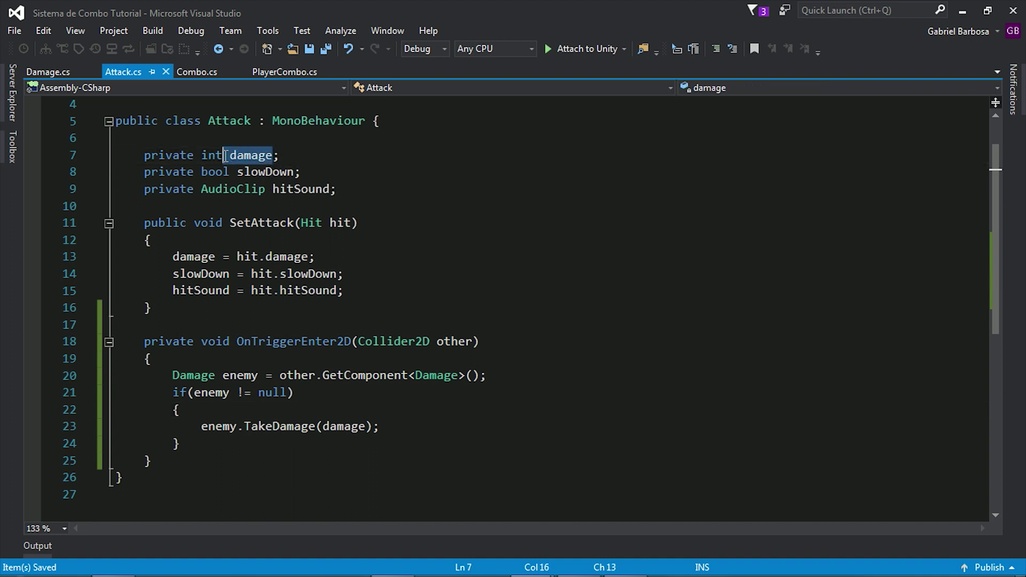
pyautogui.click(339, 156)
pyautogui.click(322, 426)
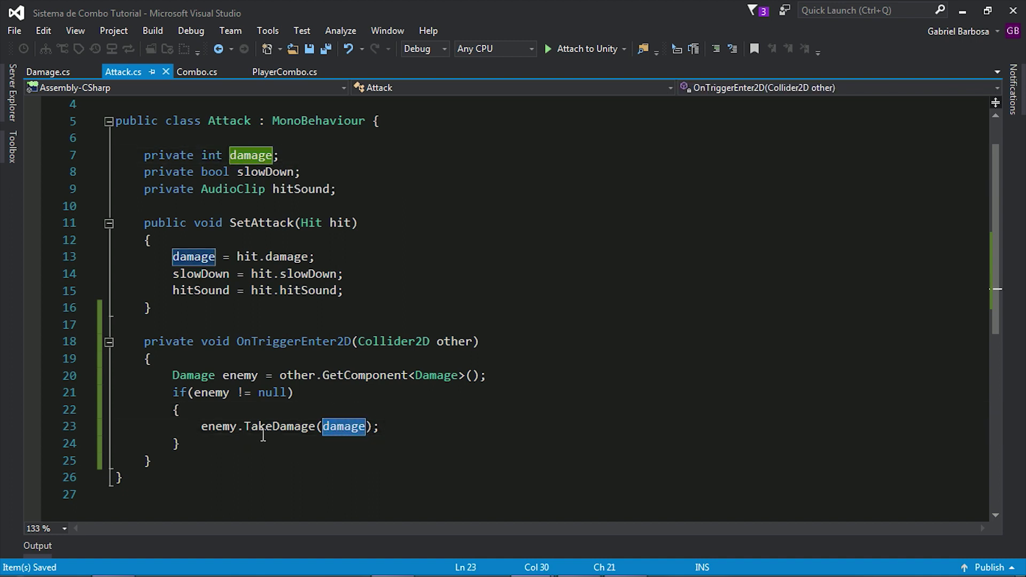
pyautogui.click(238, 426)
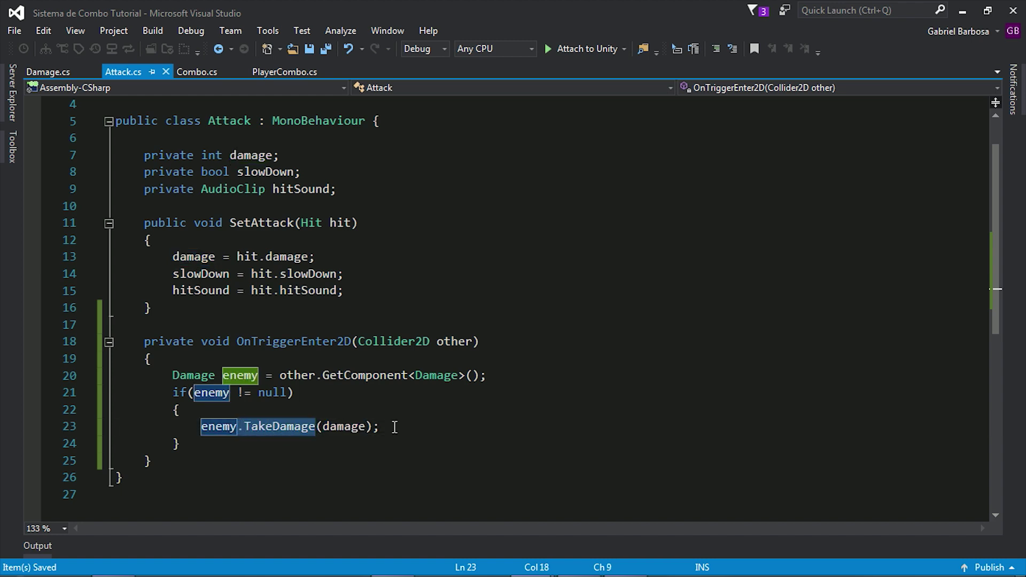
pyautogui.click(408, 427)
pyautogui.click(289, 72)
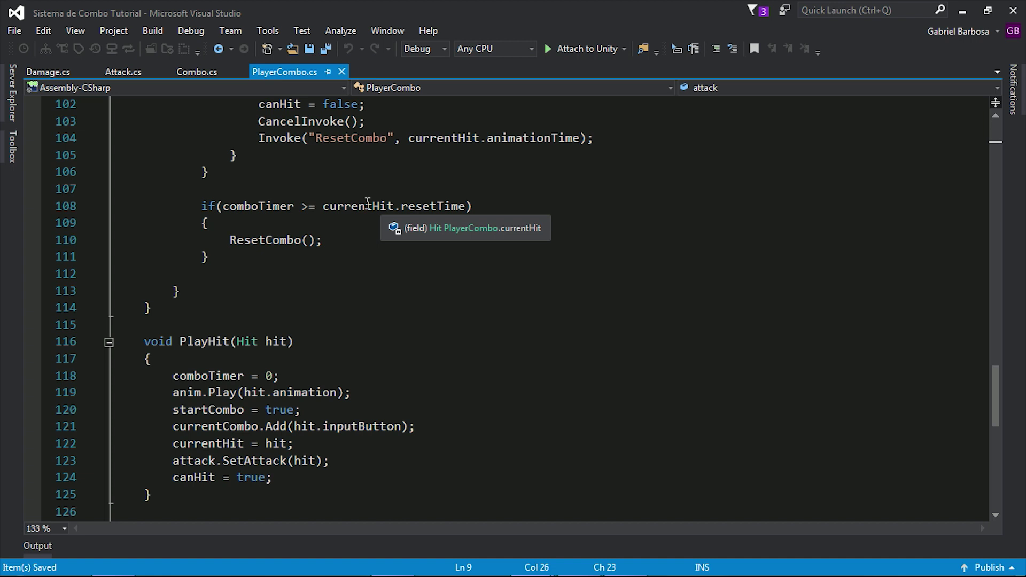
# Move attack.SetAttack(hit) from line 123 to just after comboTimer = 0 in PlayHit.
pyautogui.scroll(-1, 388, 238)
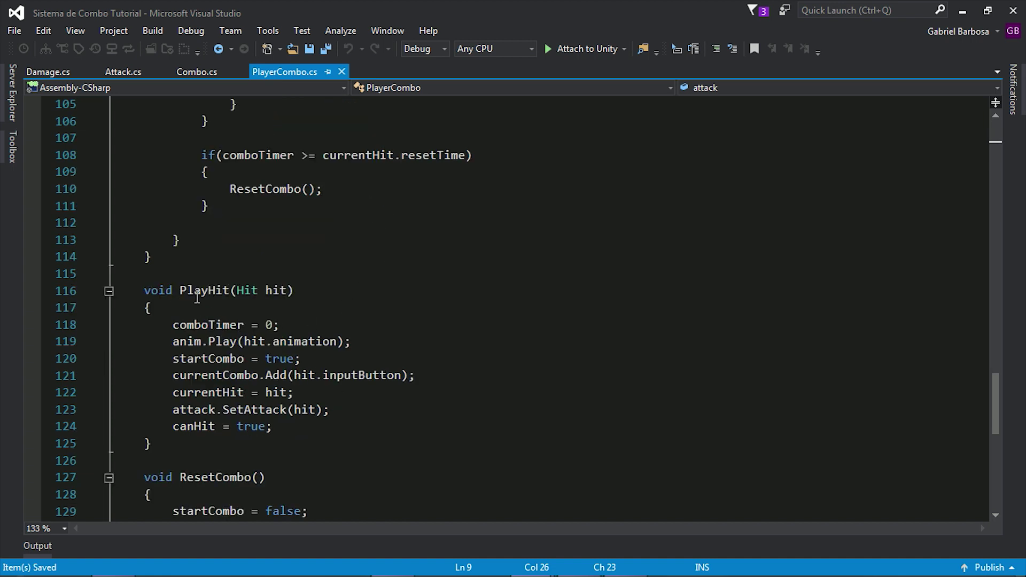
pyautogui.moveTo(331, 410); pyautogui.dragTo(173, 410)
pyautogui.hotkey('ctrl', 'c')
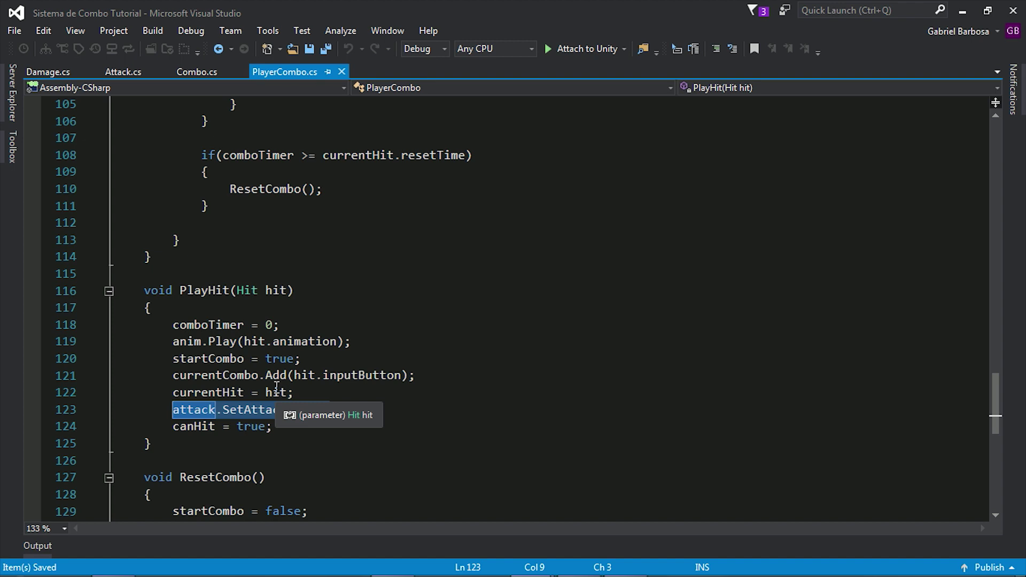
pyautogui.press('Delete')
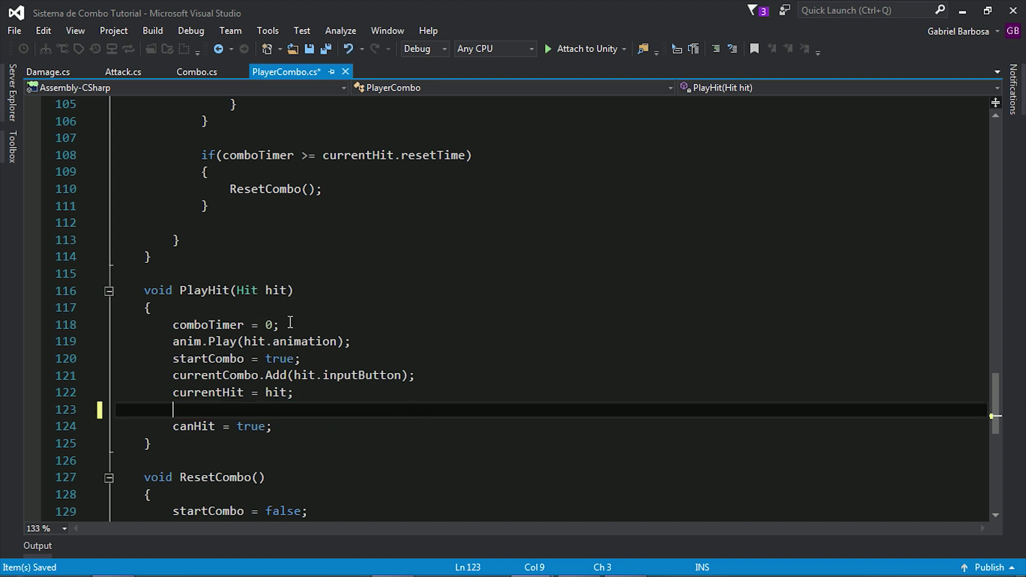
pyautogui.click(287, 326)
pyautogui.press('Return')
pyautogui.hotkey('ctrl', 'v')
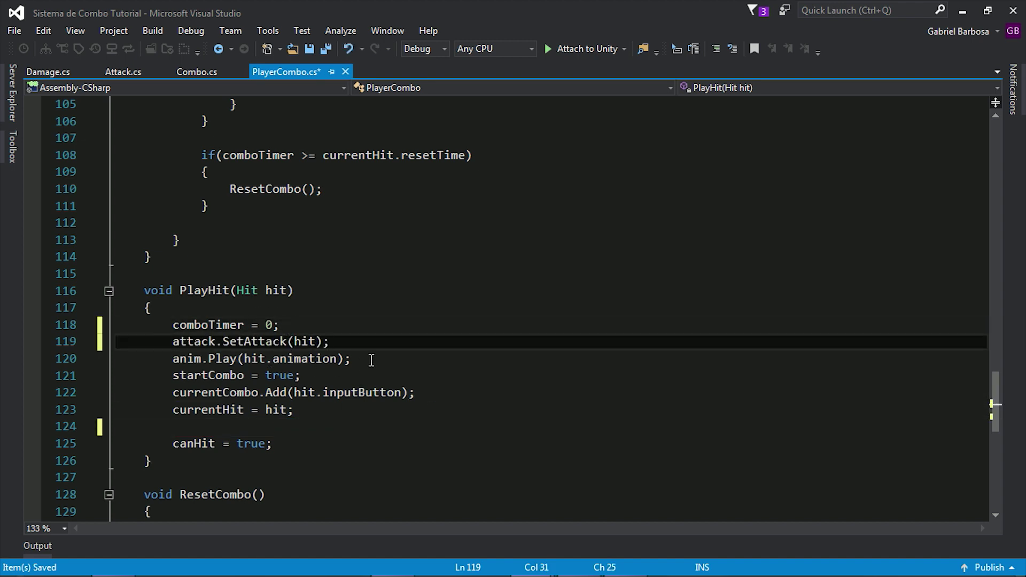
pyautogui.moveTo(351, 359); pyautogui.dragTo(162, 366)
pyautogui.click(334, 411)
pyautogui.press('Delete')
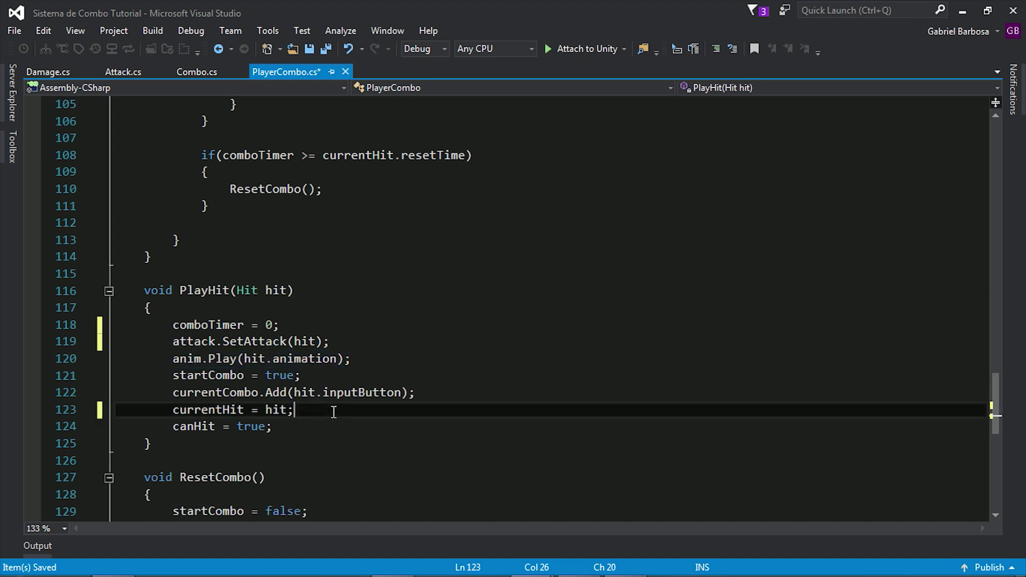
pyautogui.doubleClick(310, 342)
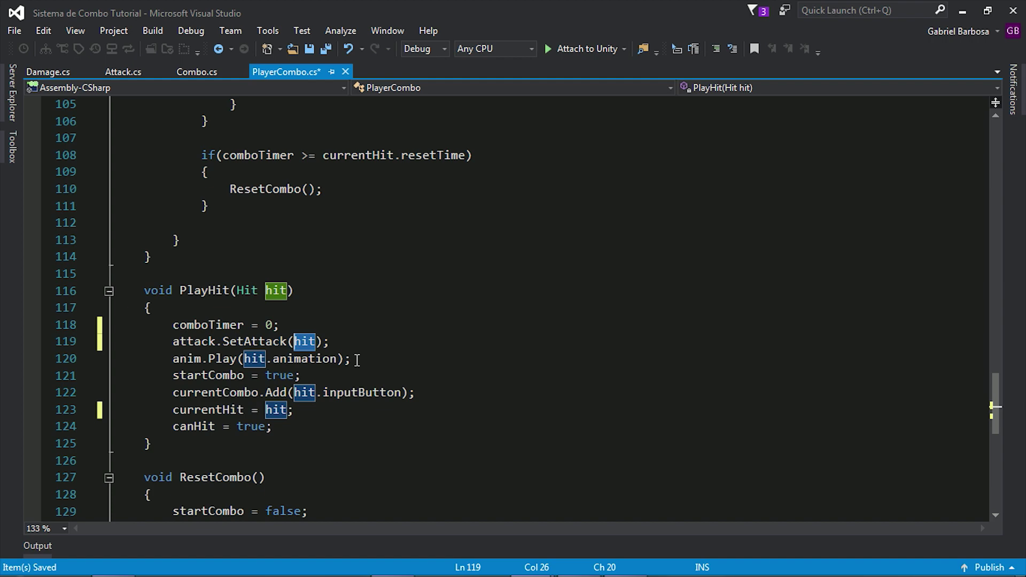
# Leave Visual Studio for Unity and select the Enemy object.
pyautogui.click(66, 74)
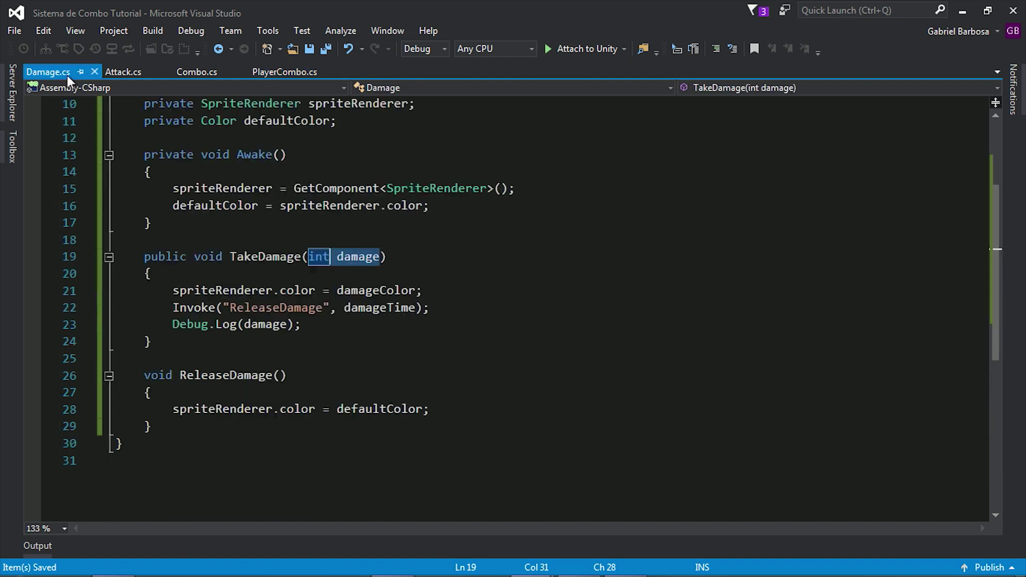
pyautogui.click(962, 11)
pyautogui.click(621, 159)
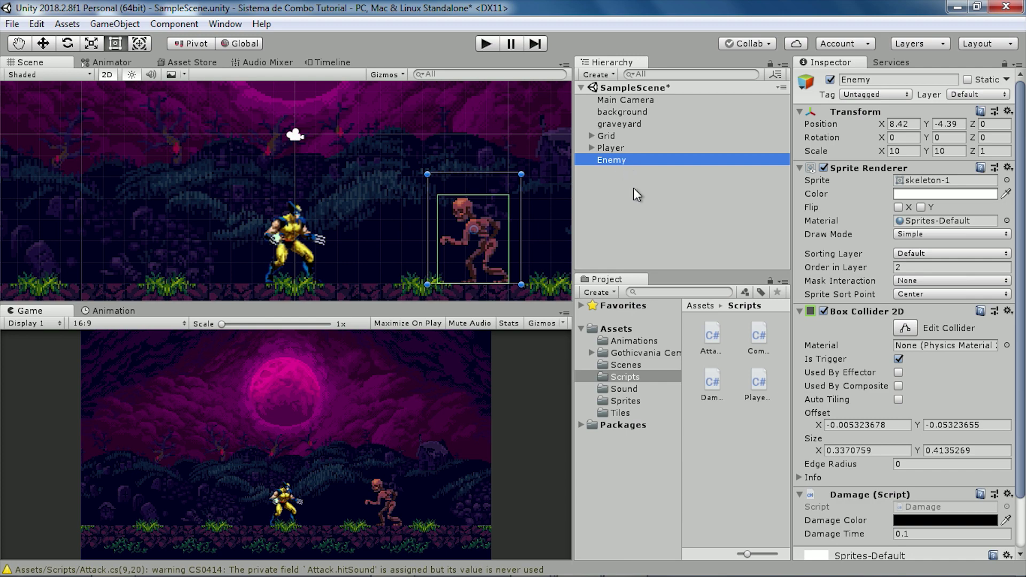
# Set the Enemy's Damage Color to white with alpha 100.
pyautogui.scroll(-3, 921, 356)
pyautogui.click(935, 462)
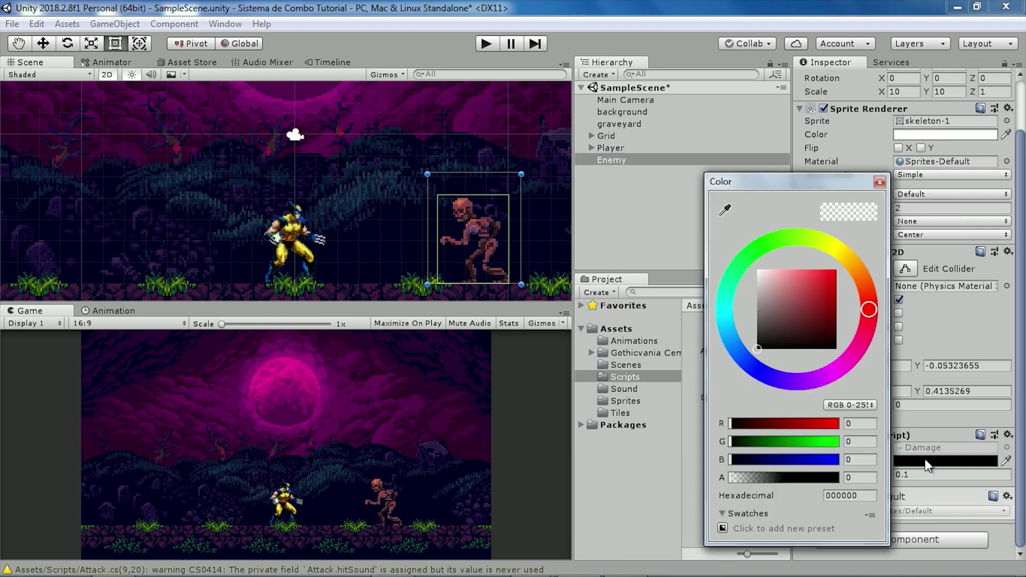
pyautogui.moveTo(757, 321); pyautogui.dragTo(701, 191)
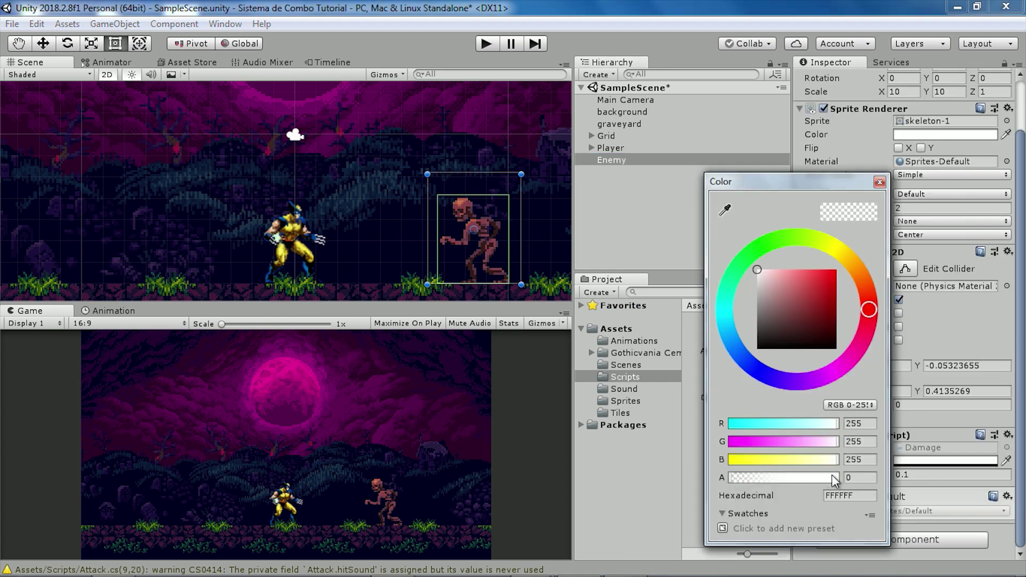
pyautogui.moveTo(833, 479); pyautogui.dragTo(796, 482)
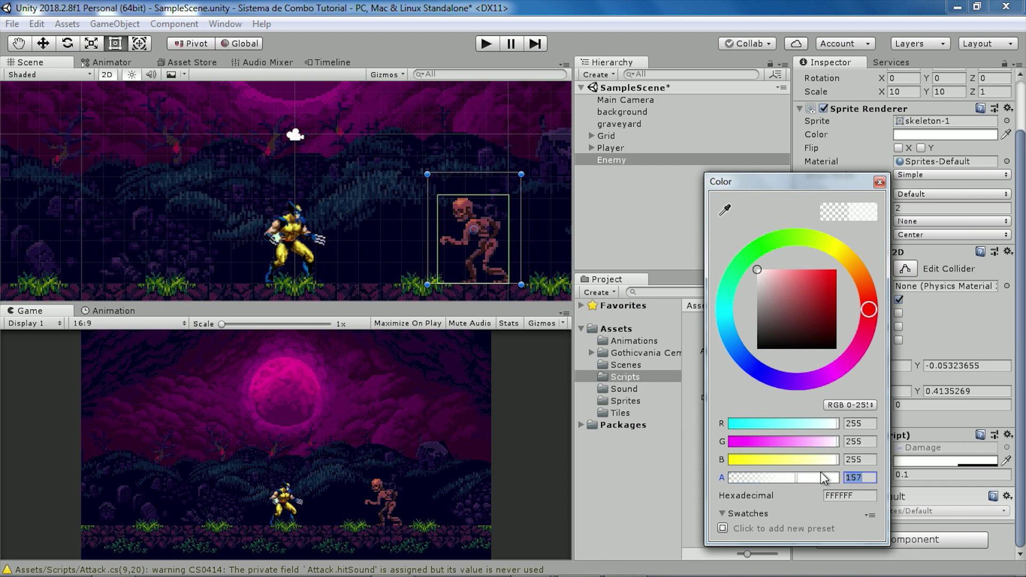
pyautogui.write('100')
pyautogui.click(880, 182)
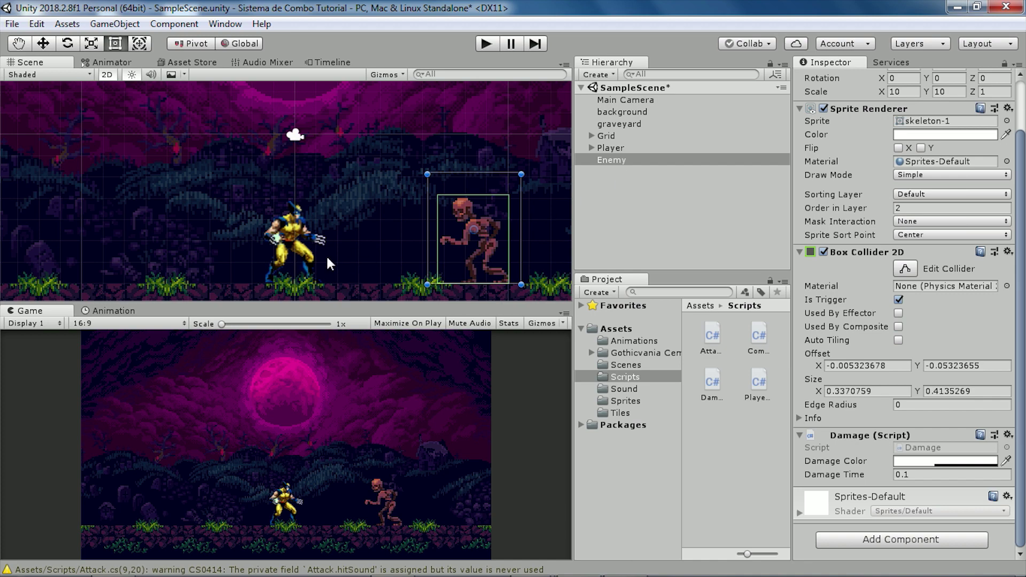
# Move the Player right up beside the skeleton enemy along X.
pyautogui.click(605, 147)
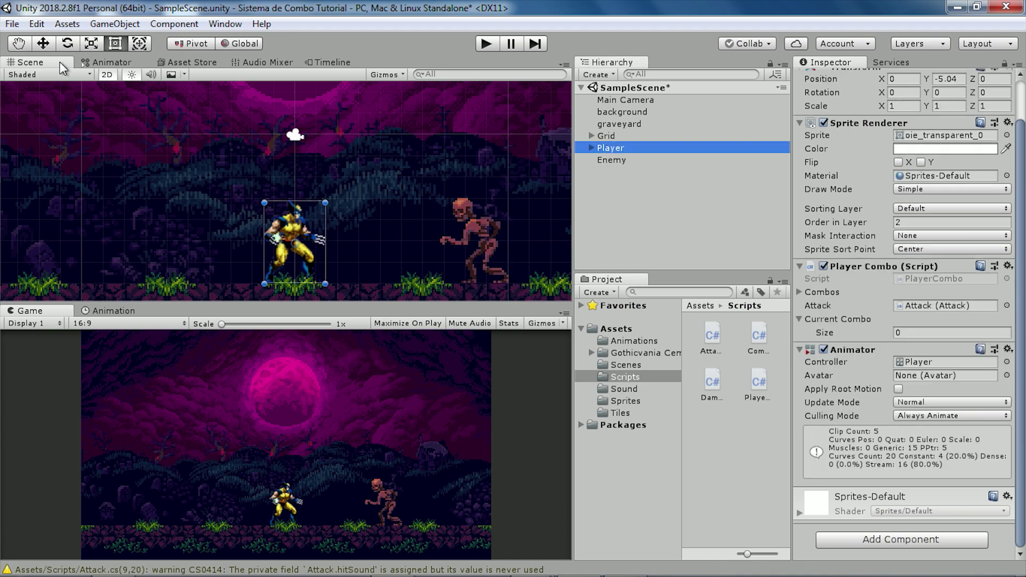
pyautogui.click(45, 44)
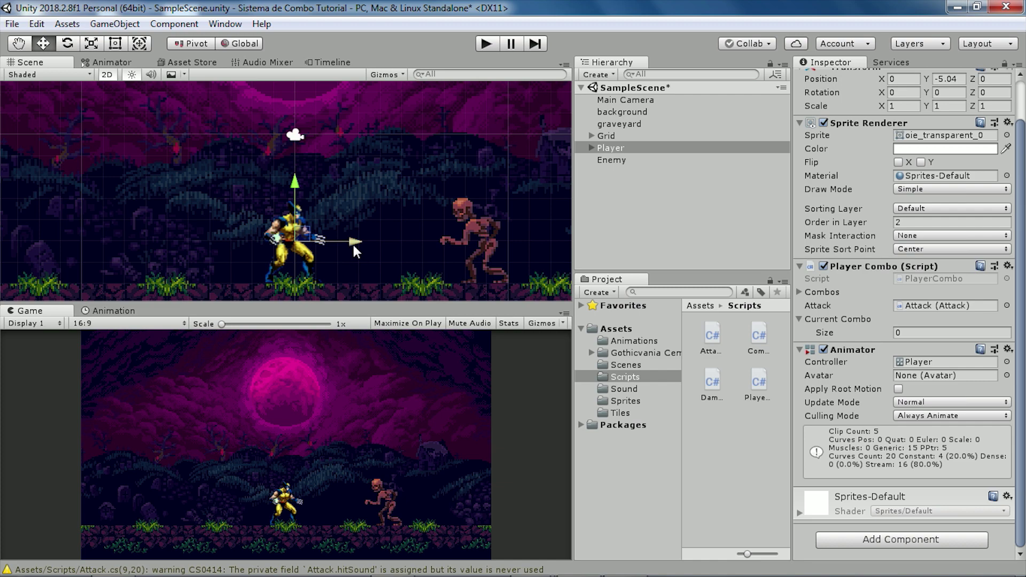
pyautogui.moveTo(353, 243); pyautogui.dragTo(481, 246)
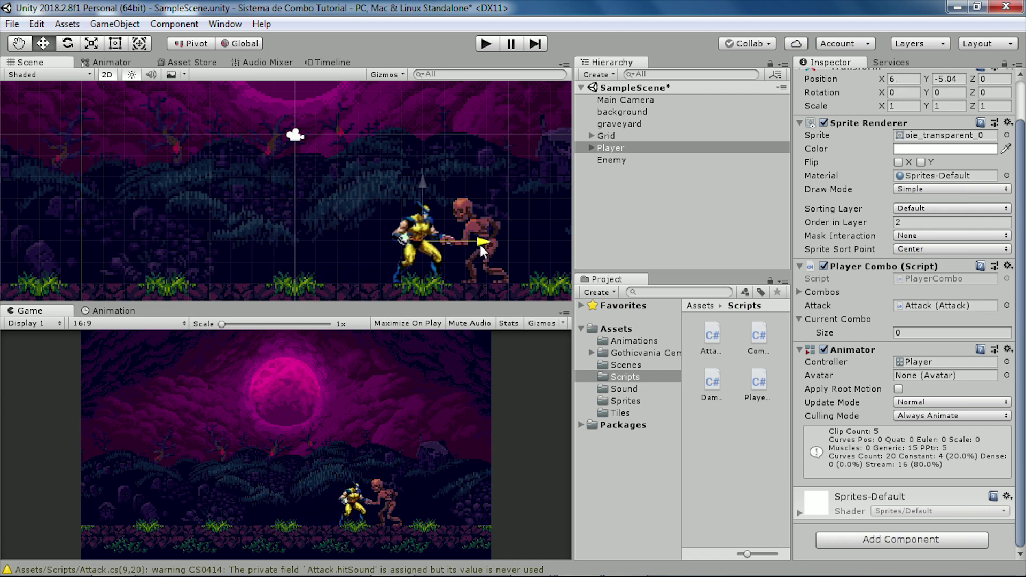
# Nudge the Player slightly further right to 6.28, -5.04 and clear the Console warnings.
pyautogui.moveTo(469, 248); pyautogui.dragTo(486, 242)
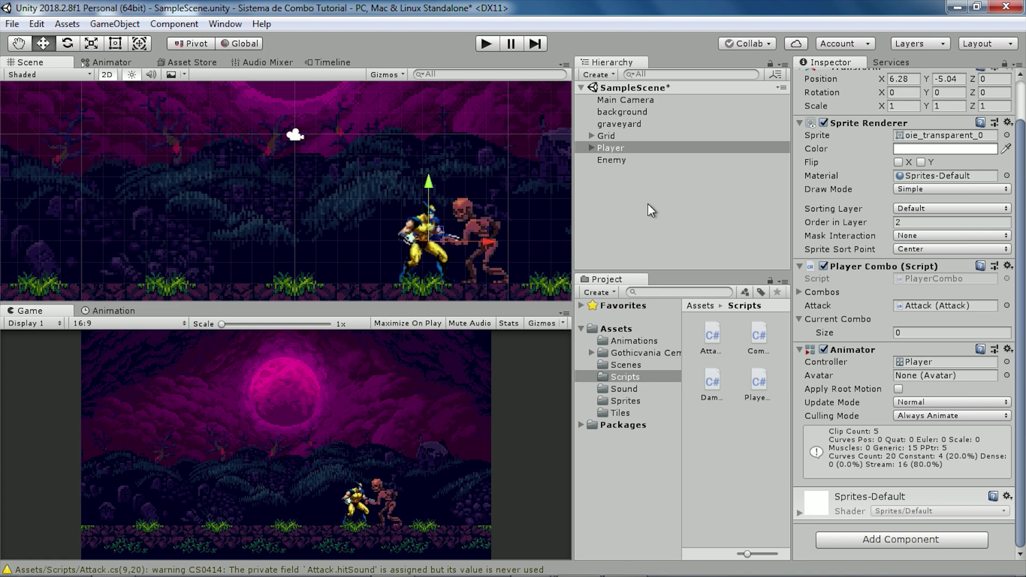
pyautogui.click(414, 324)
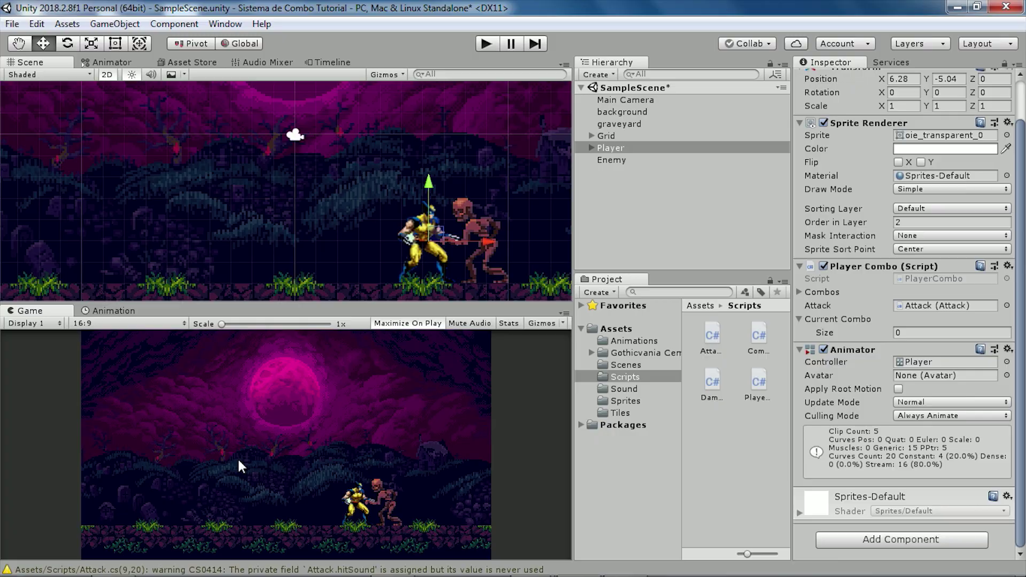
pyautogui.click(260, 570)
pyautogui.click(22, 23)
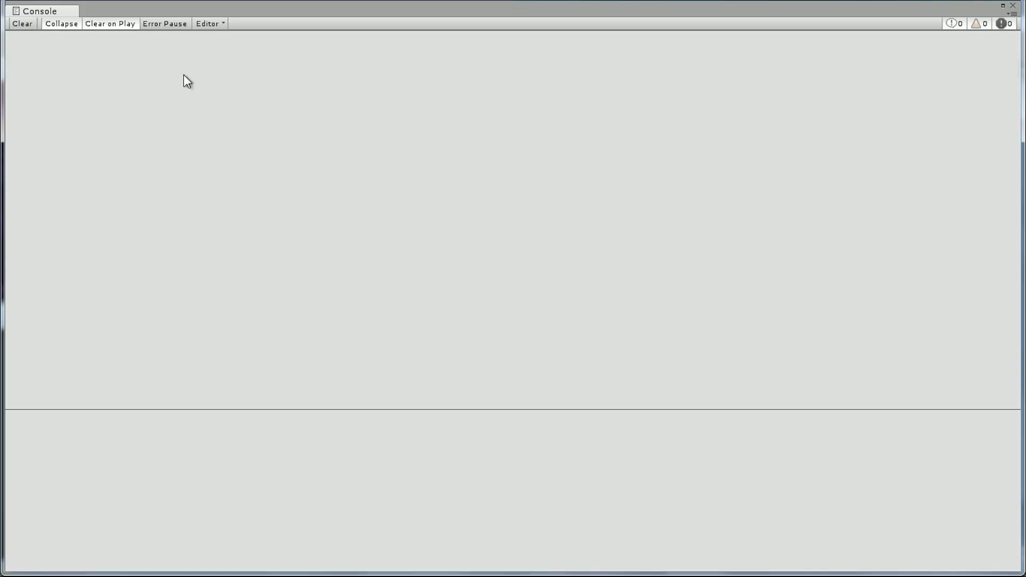
pyautogui.click(1012, 5)
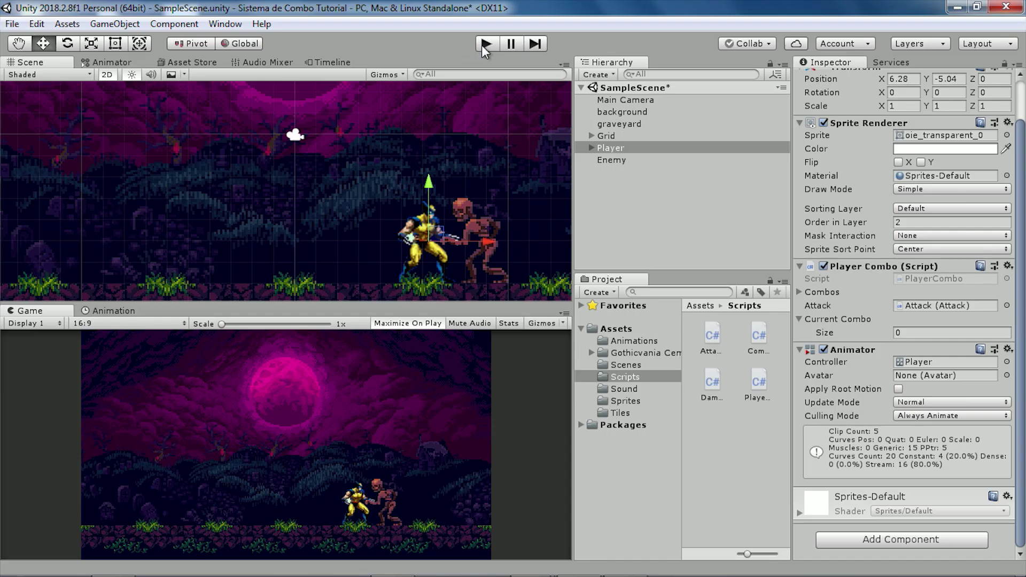
# Start Play mode, attack the skeleton, and inspect the resulting damage log entries in the Console.
pyautogui.click(479, 45)
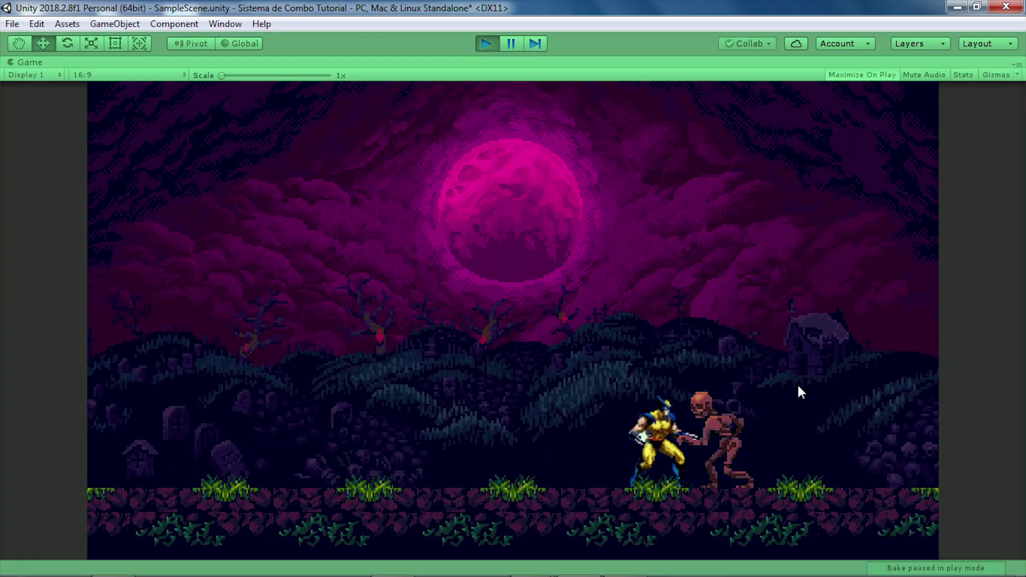
pyautogui.click(797, 392)
pyautogui.click(32, 569)
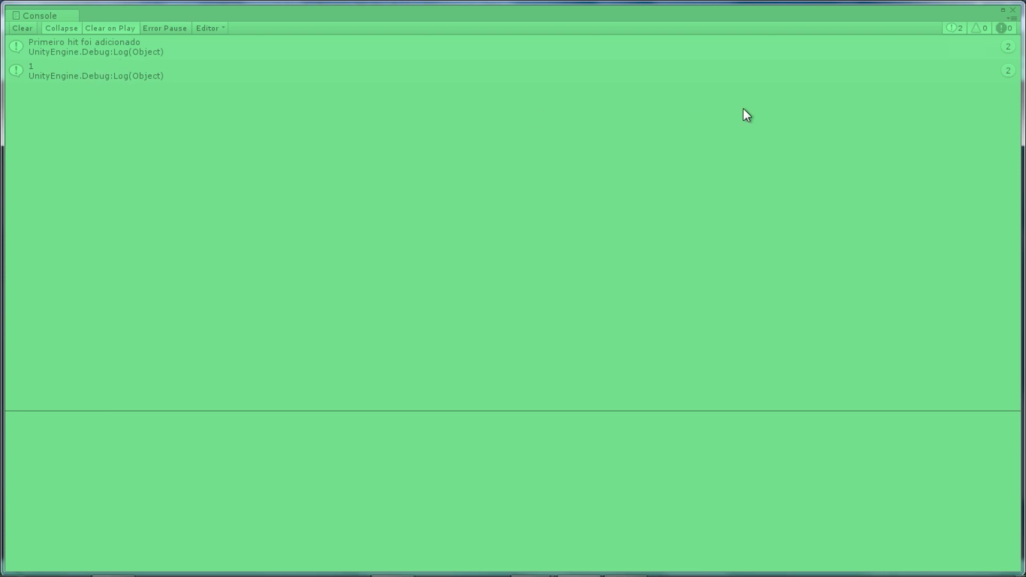
pyautogui.click(23, 28)
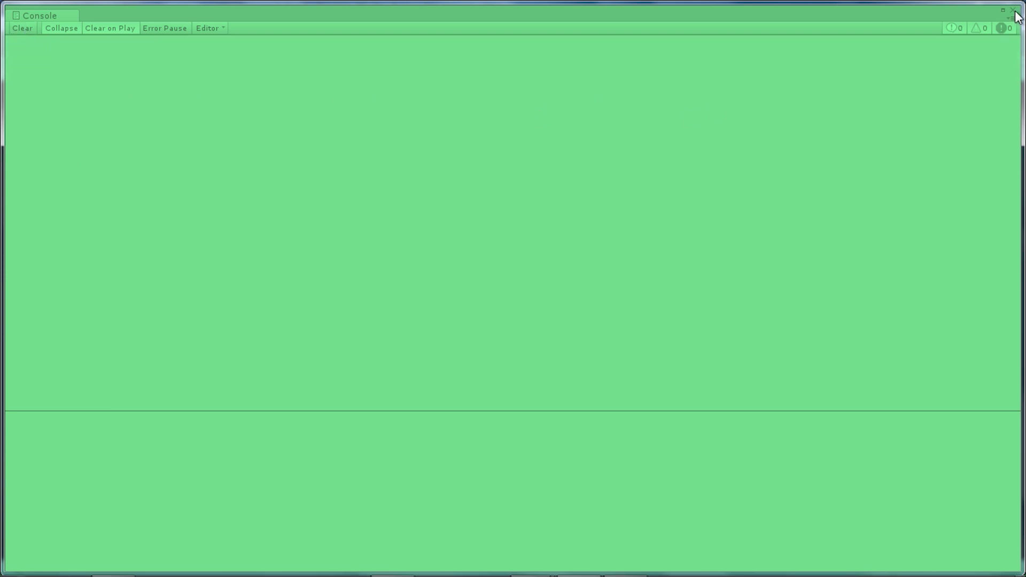
pyautogui.click(1014, 11)
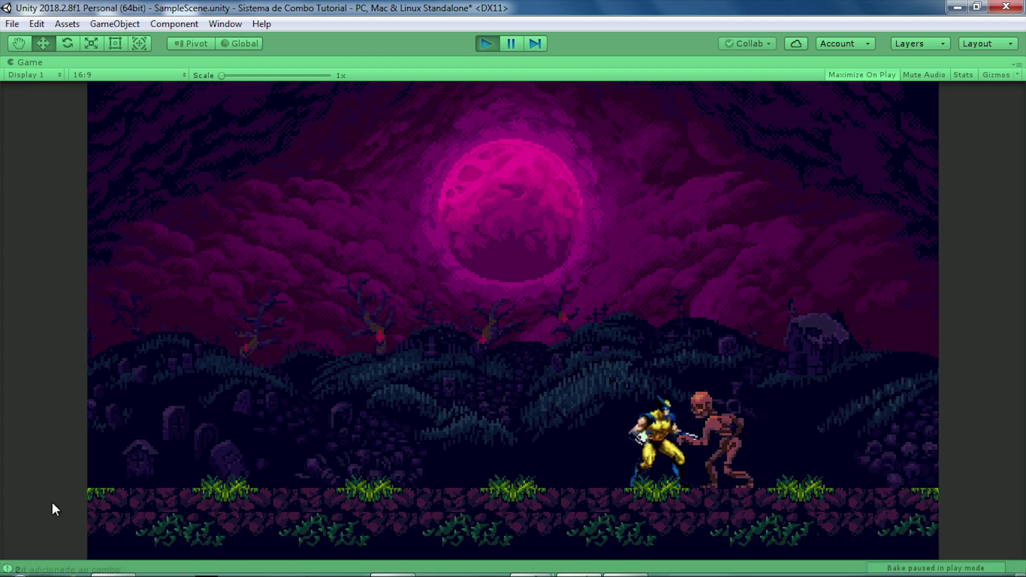
pyautogui.click(53, 568)
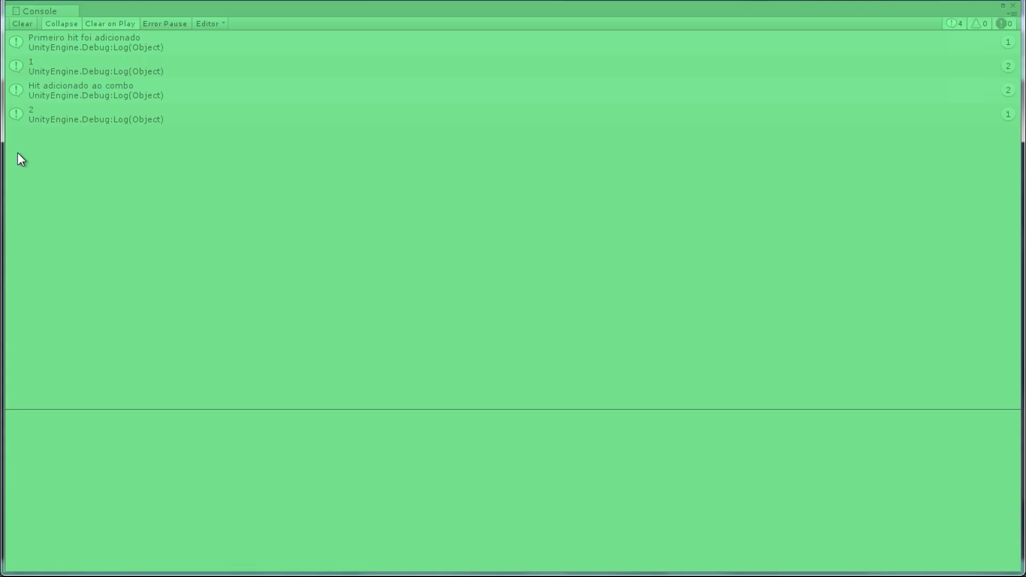
pyautogui.click(75, 67)
pyautogui.click(67, 115)
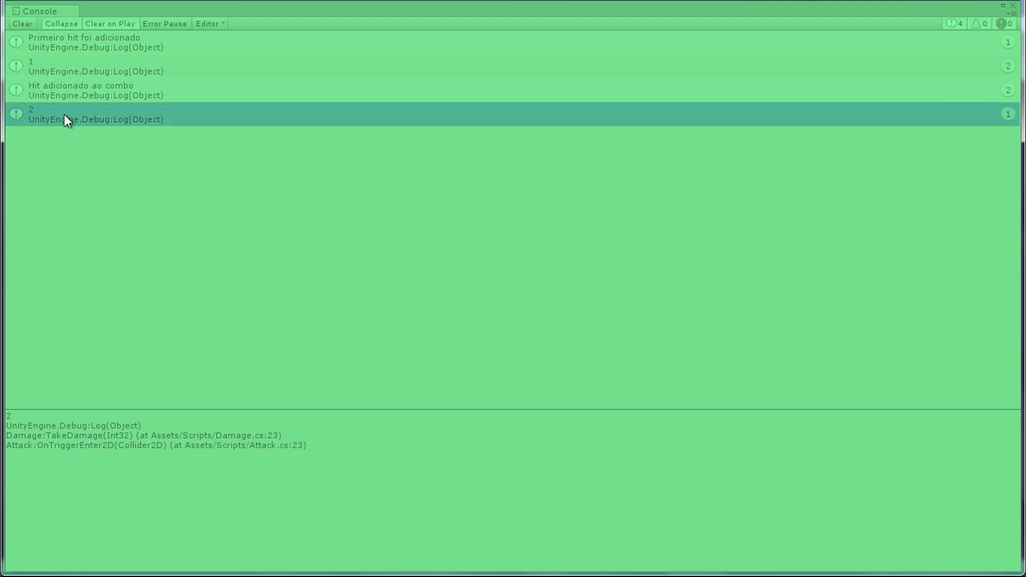
pyautogui.click(23, 24)
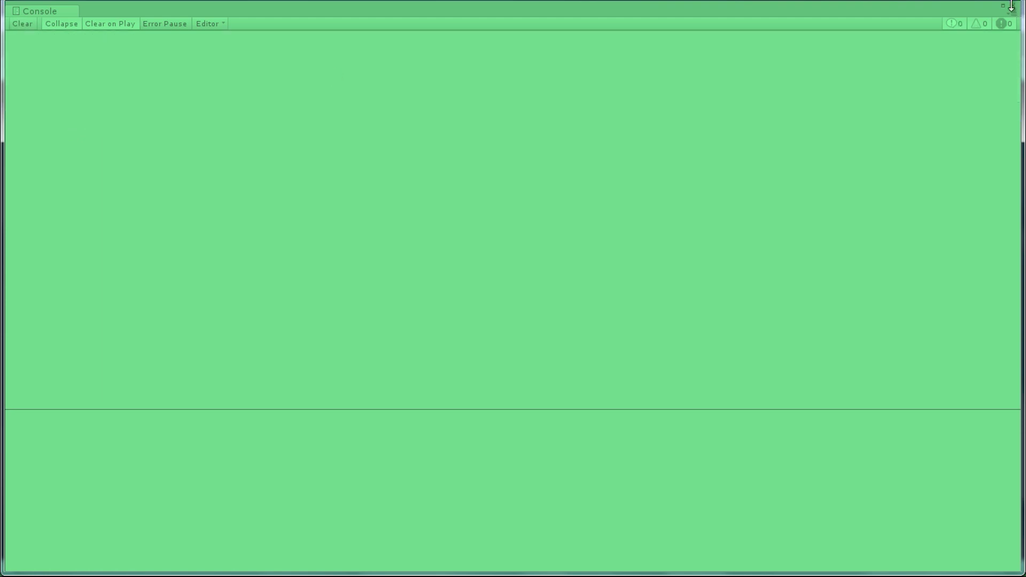
pyautogui.click(1014, 6)
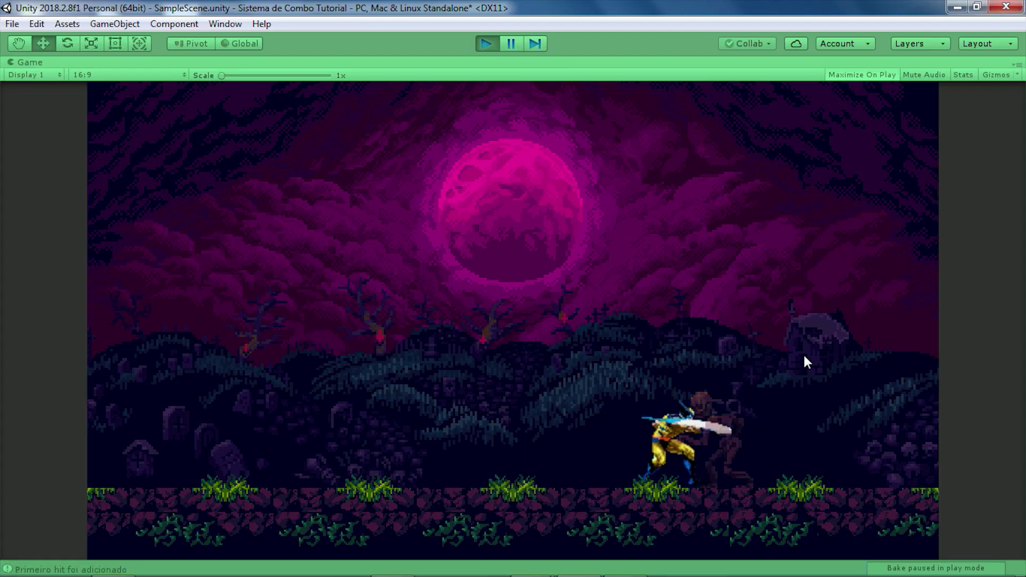
# Attack repeatedly to extend the combo, checking the Console between hits, then stop the game.
pyautogui.click(803, 353)
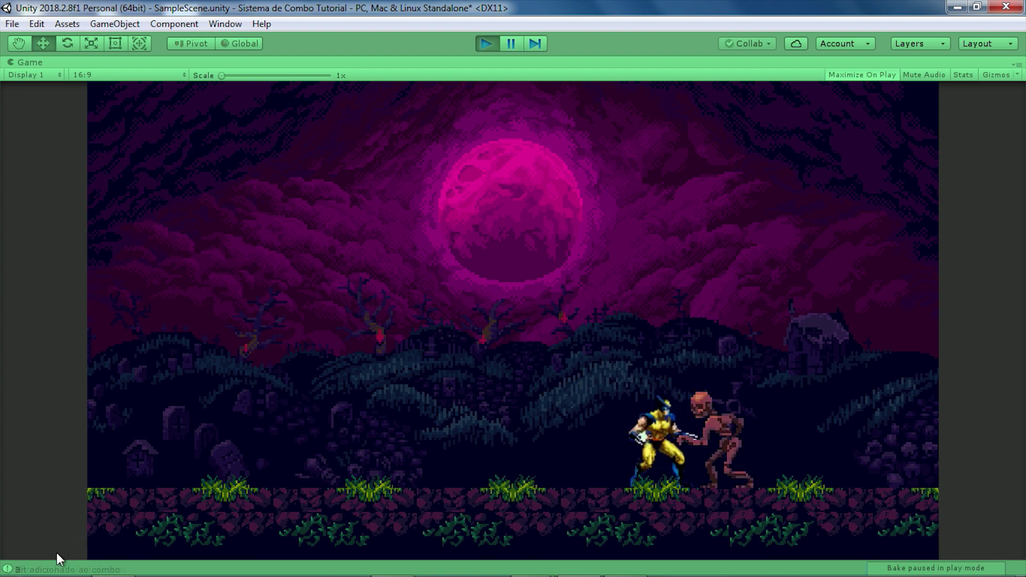
pyautogui.click(52, 565)
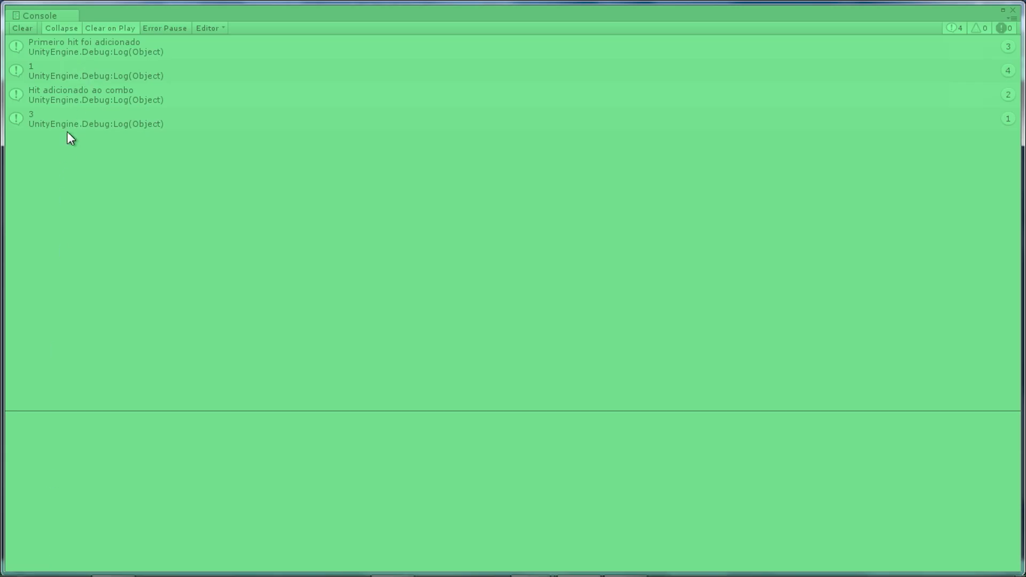
pyautogui.click(1013, 10)
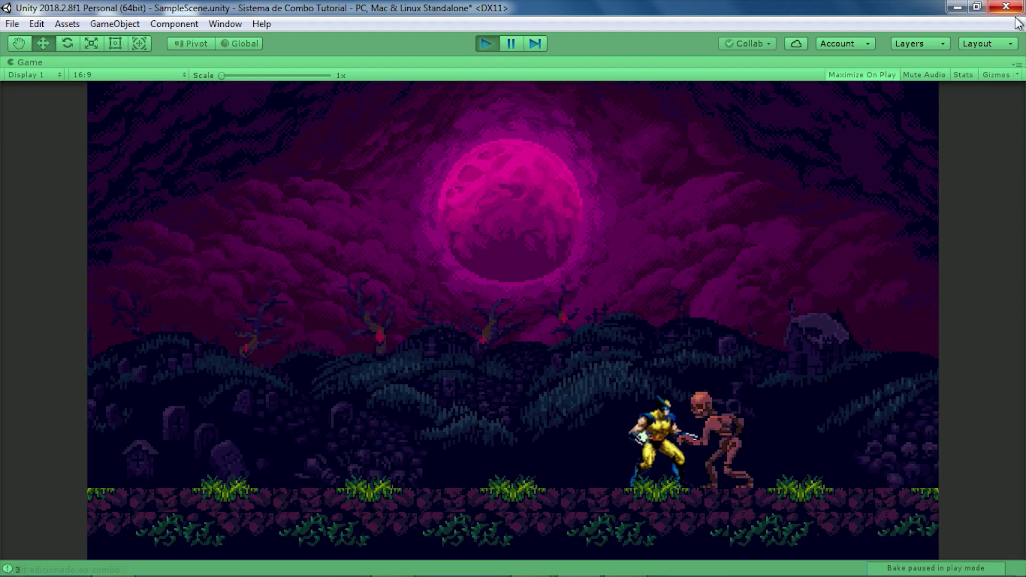
pyautogui.click(806, 396)
pyautogui.click(32, 570)
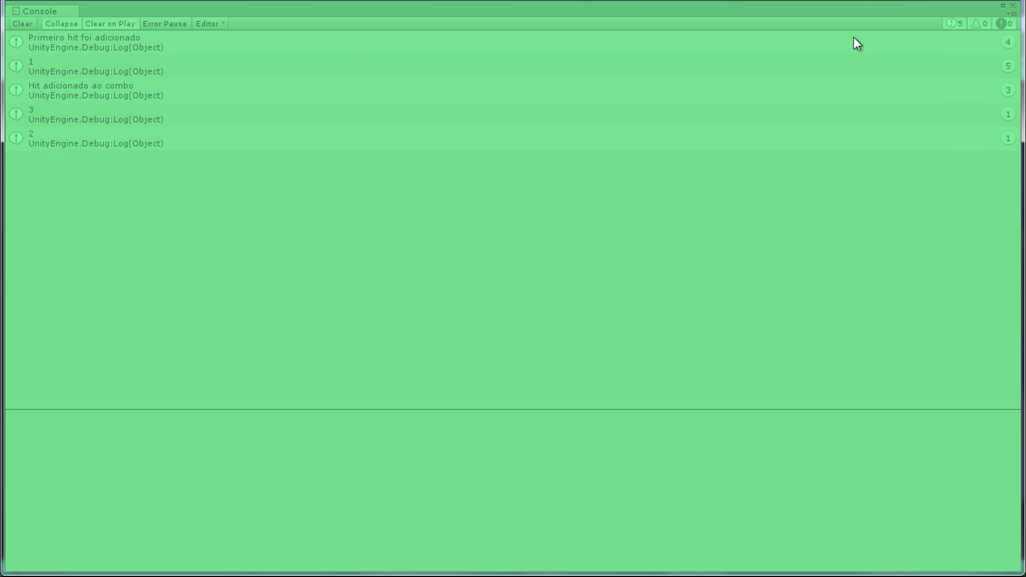
pyautogui.click(1013, 6)
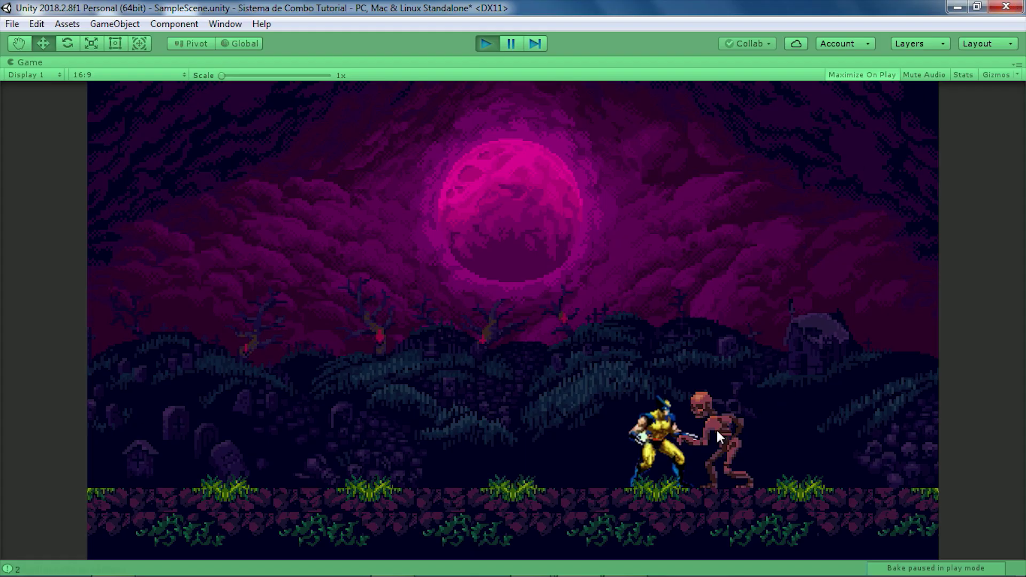
pyautogui.click(776, 401)
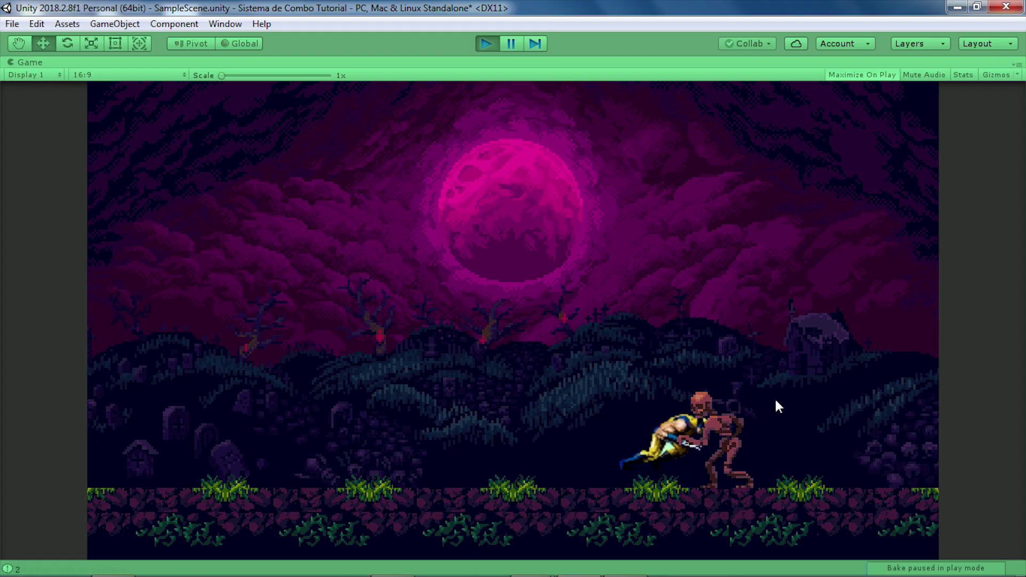
pyautogui.click(485, 43)
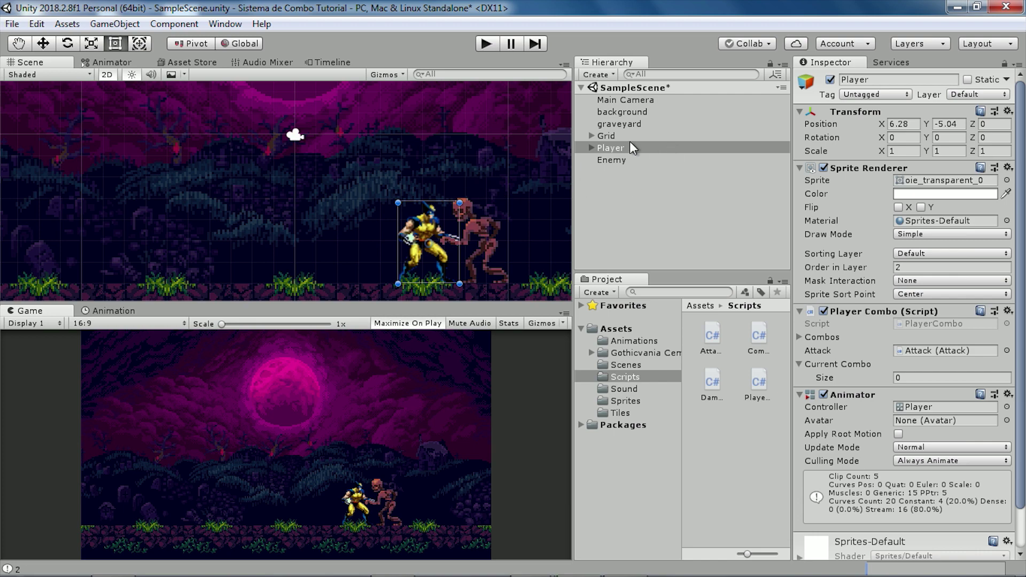
# Add a new UI Canvas to the scene and set its Render Mode to World Space.
pyautogui.click(608, 75)
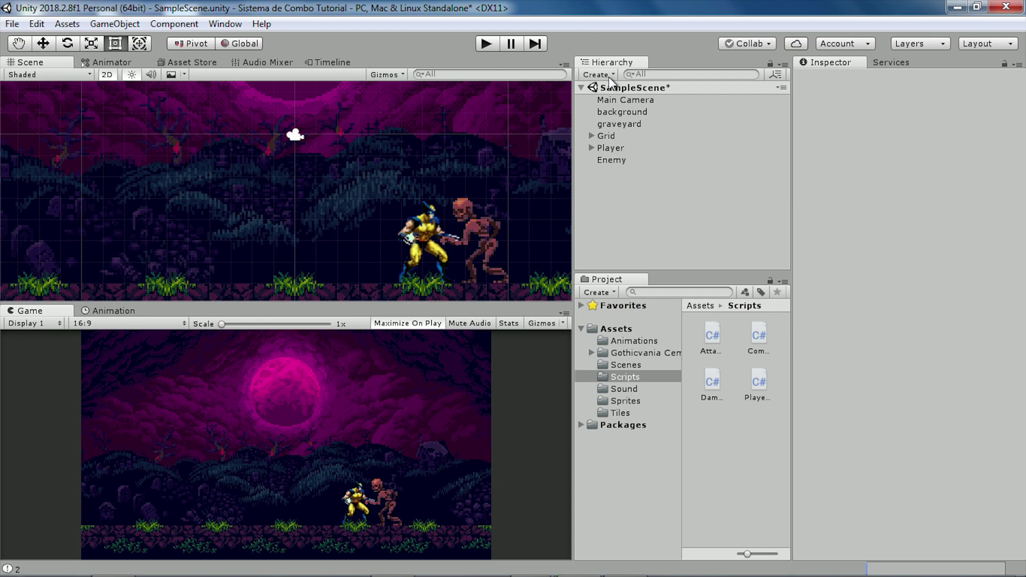
pyautogui.click(608, 76)
pyautogui.moveTo(620, 224)
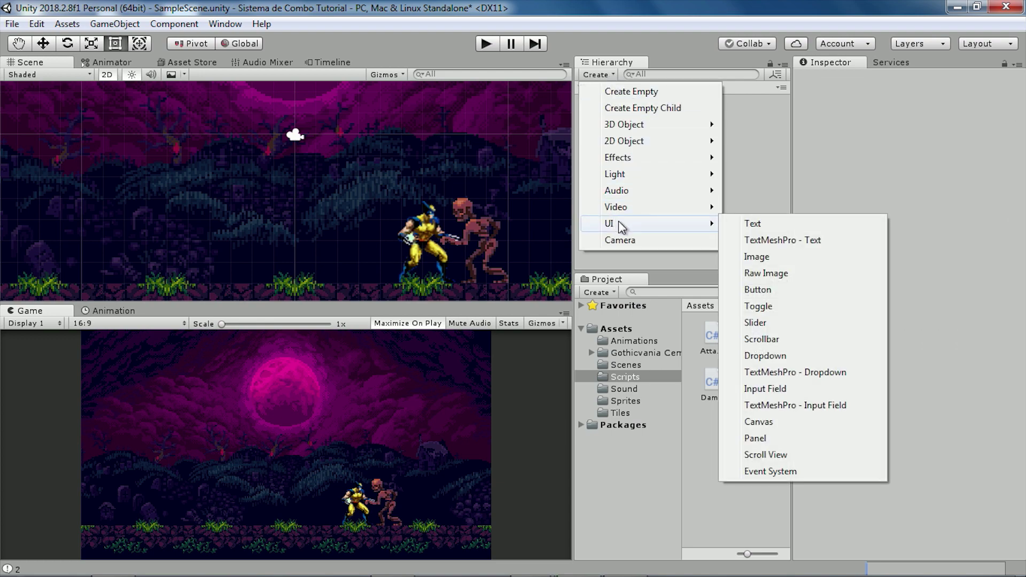
pyautogui.click(759, 422)
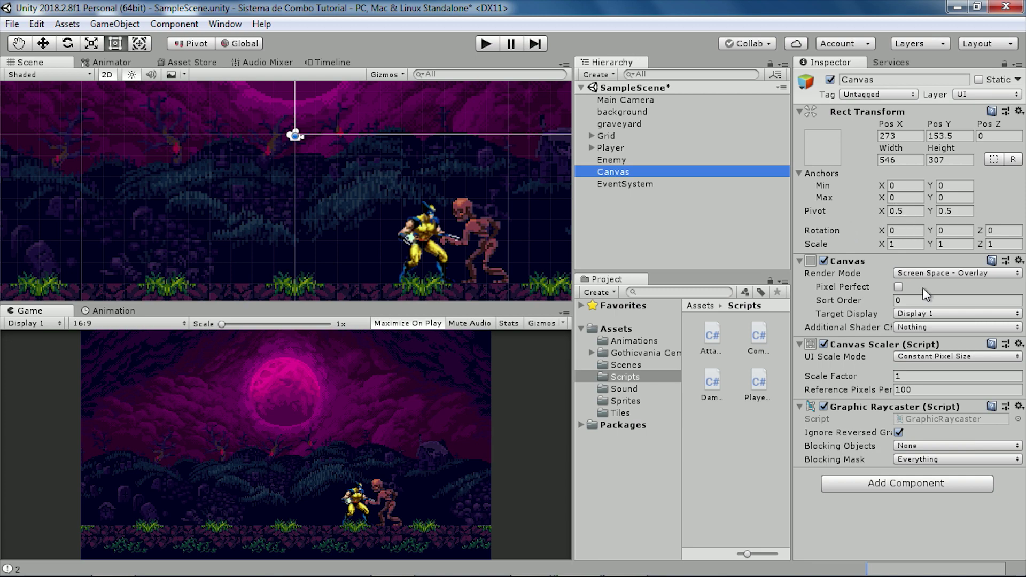
pyautogui.click(928, 274)
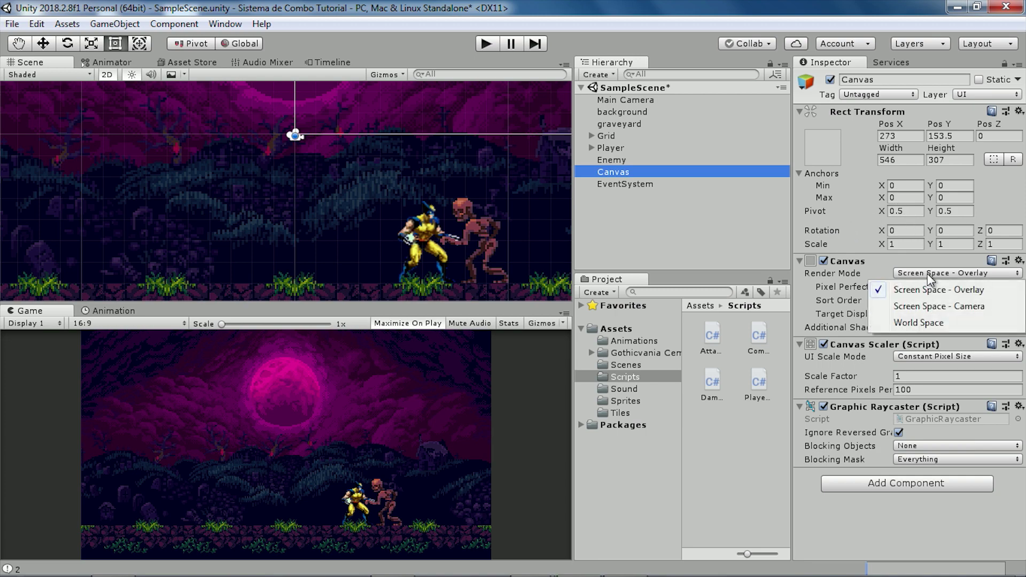
pyautogui.click(933, 323)
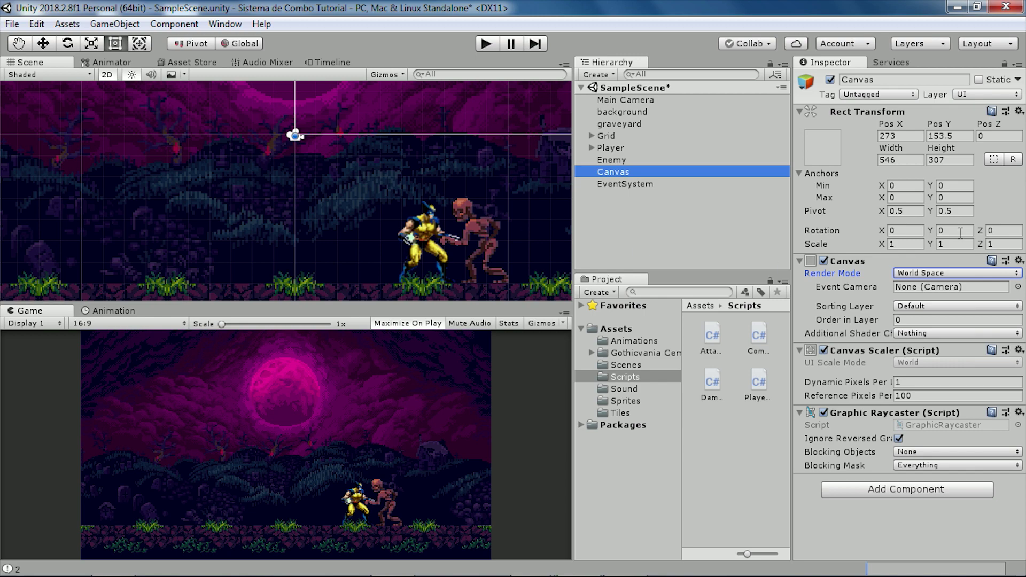
# Scale the canvas to 0.01 on X, Y and Z and set its Pos X to 0.
pyautogui.scroll(-2, 404, 179)
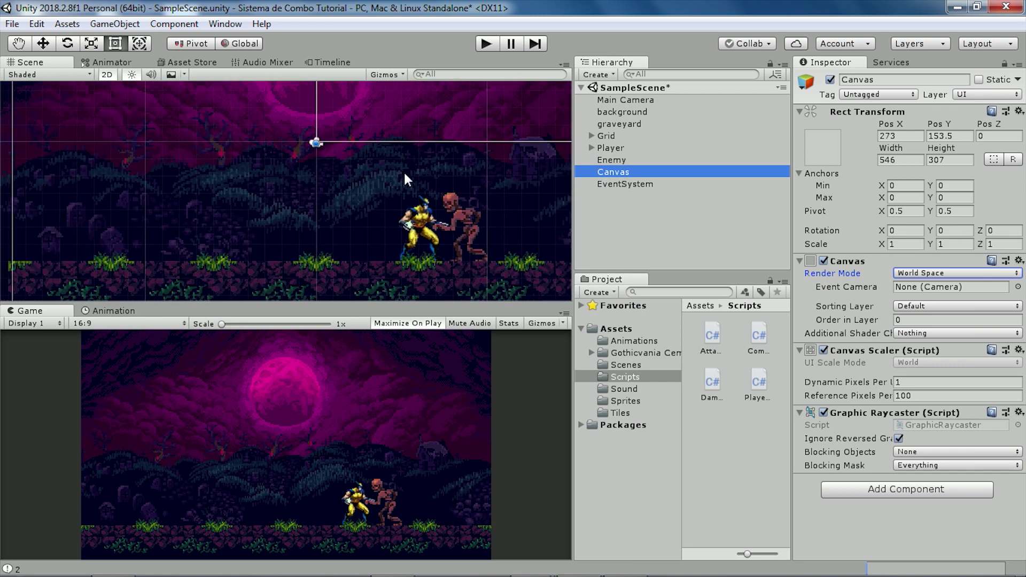
pyautogui.click(904, 246)
pyautogui.write('0,')
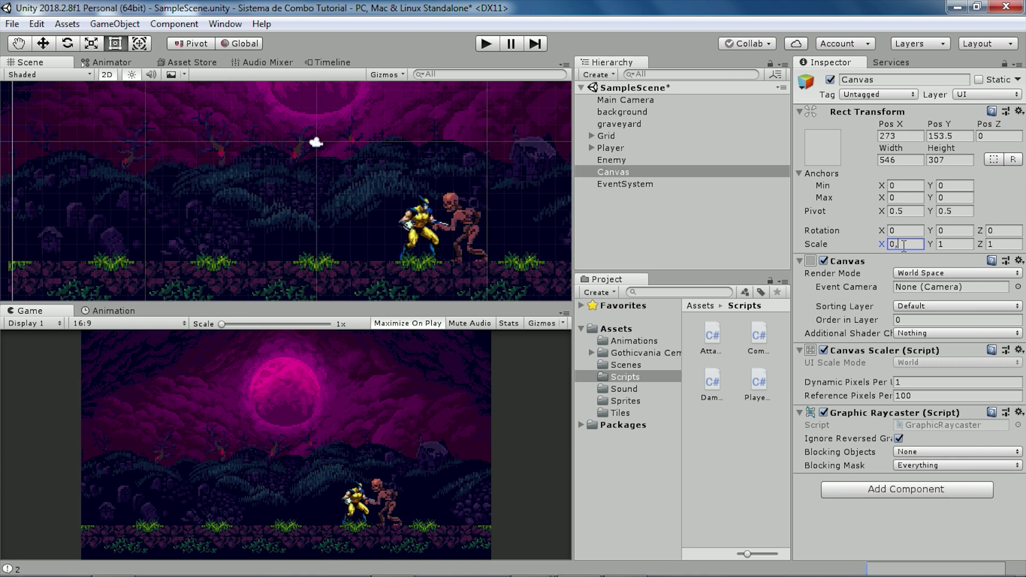
pyautogui.press('Tab')
pyautogui.write('0,')
pyautogui.press('Tab')
pyautogui.write('0,0')
pyautogui.click(908, 135)
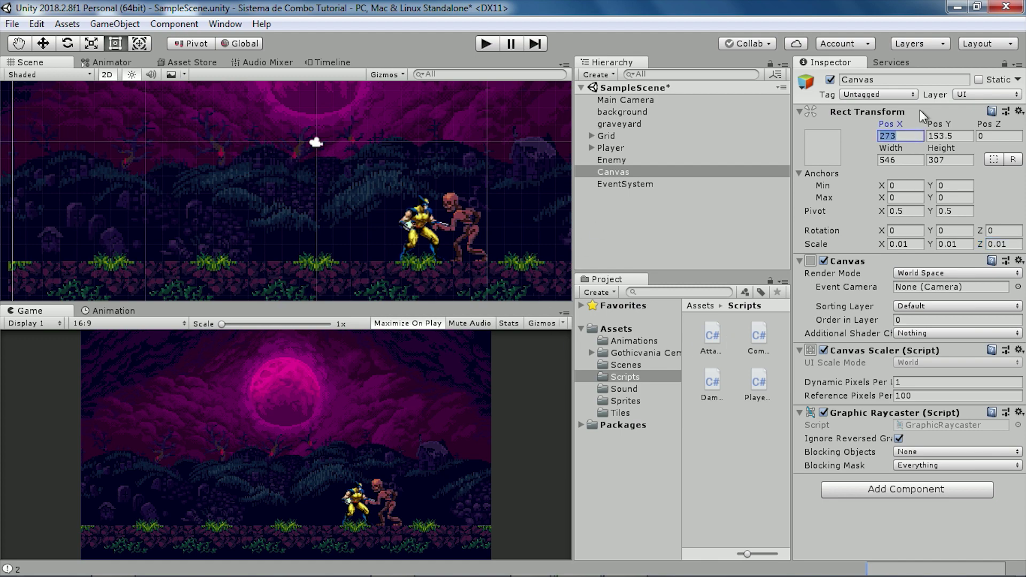
pyautogui.write('0')
pyautogui.press('Tab')
pyautogui.write('0')
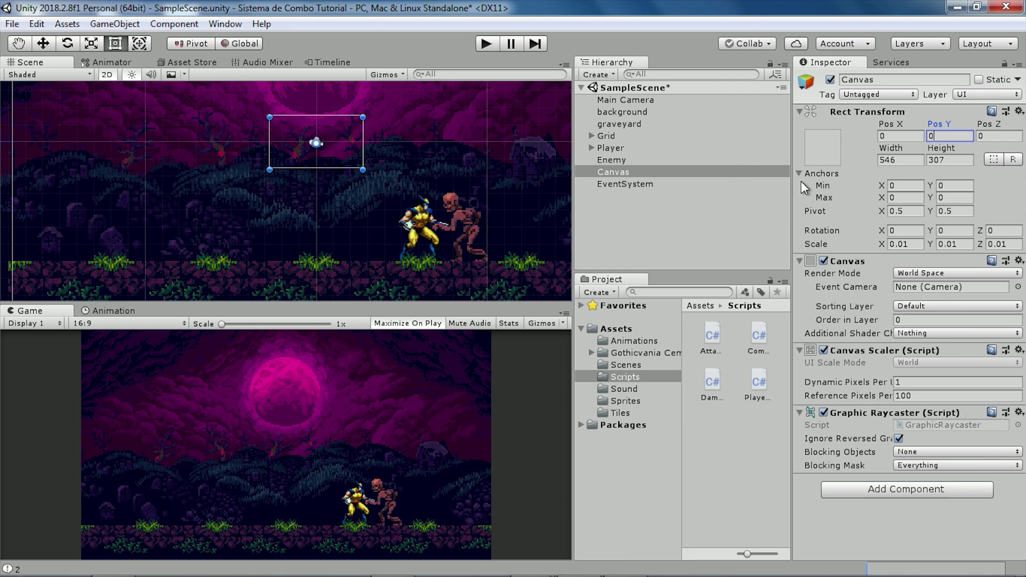
# Rename the canvas to Damage Canvas.
pyautogui.click(889, 80)
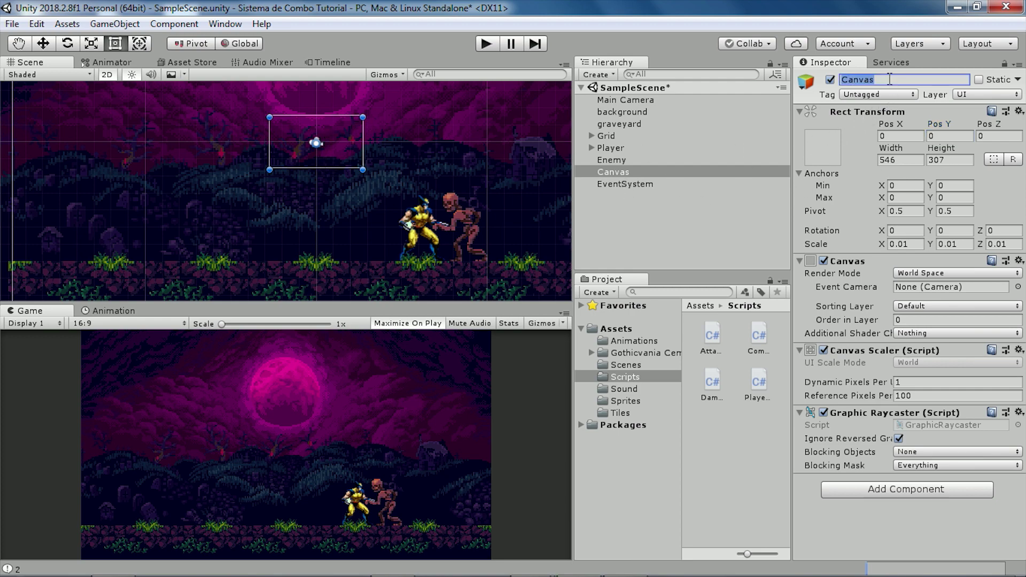
pyautogui.write('Damage')
pyautogui.press('Return')
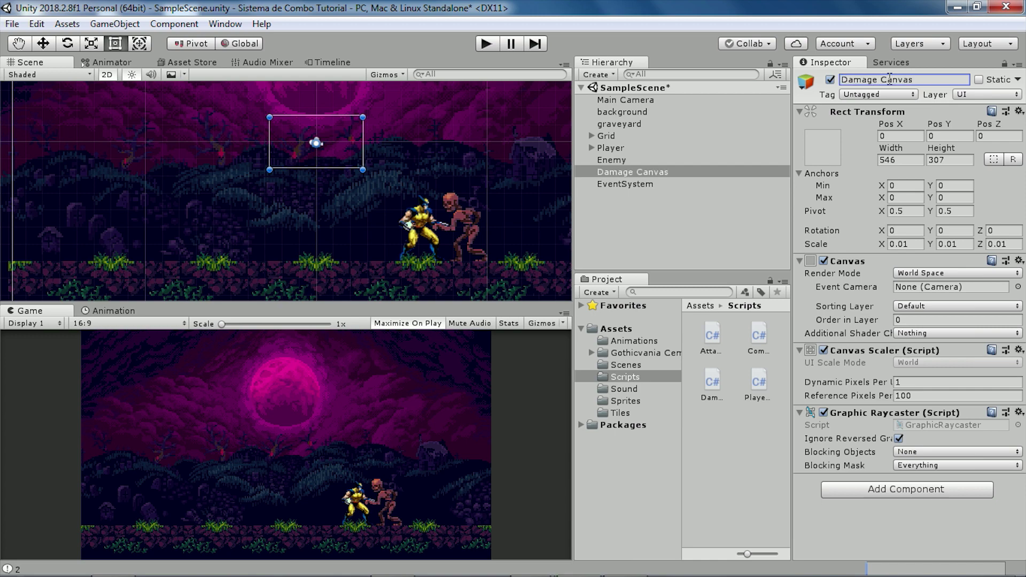
# Add a white Text element with a Shadow component under Damage Canvas.
pyautogui.rightClick(630, 175)
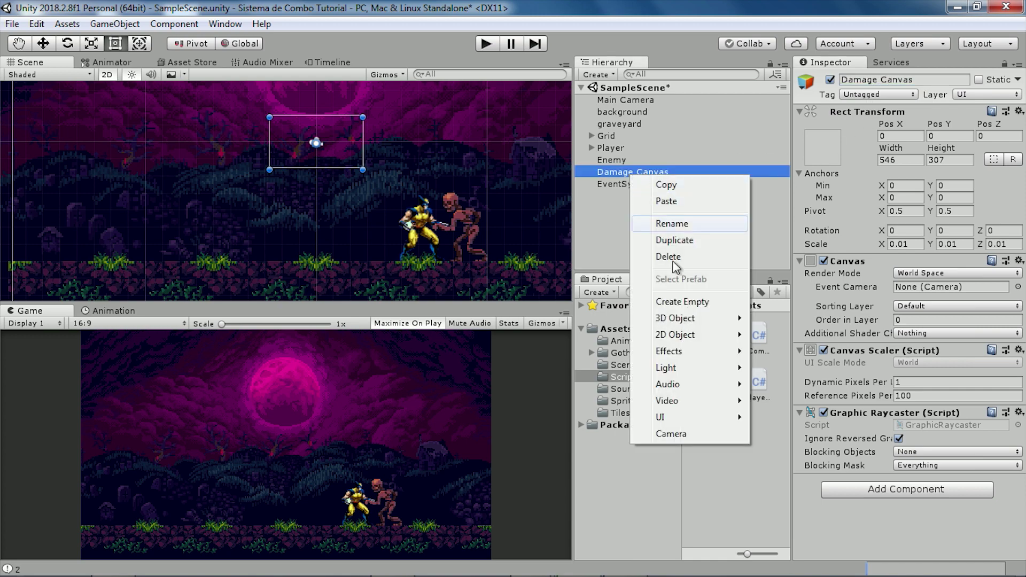
pyautogui.moveTo(678, 416)
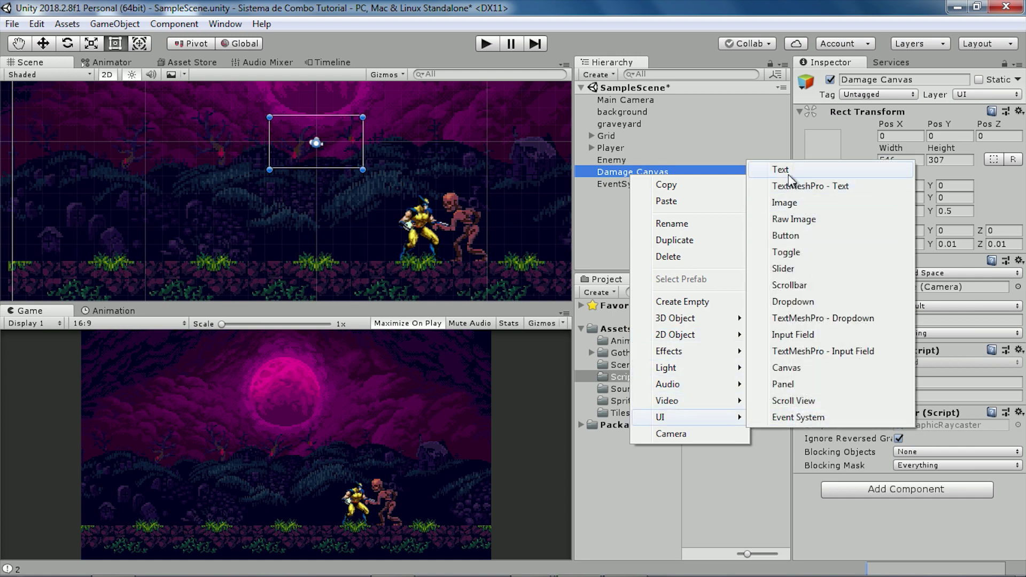
pyautogui.click(783, 170)
pyautogui.click(941, 372)
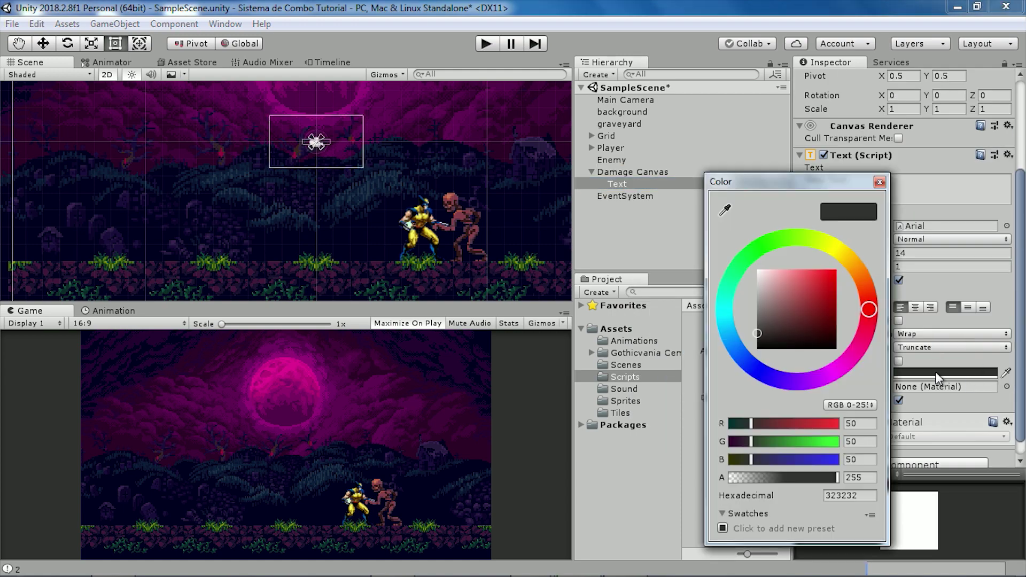
pyautogui.moveTo(786, 307); pyautogui.dragTo(674, 179)
pyautogui.click(879, 181)
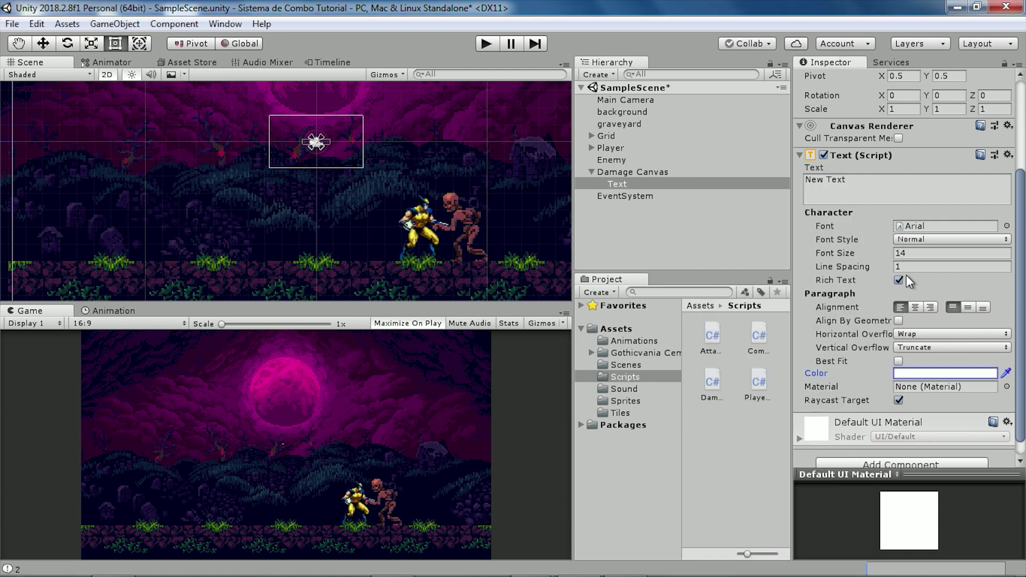
pyautogui.scroll(-1, 894, 241)
pyautogui.click(867, 449)
pyautogui.write('shadow')
pyautogui.press('Return')
# Set the text's horizontal and vertical overflow both to Overflow.
pyautogui.scroll(-3, 870, 449)
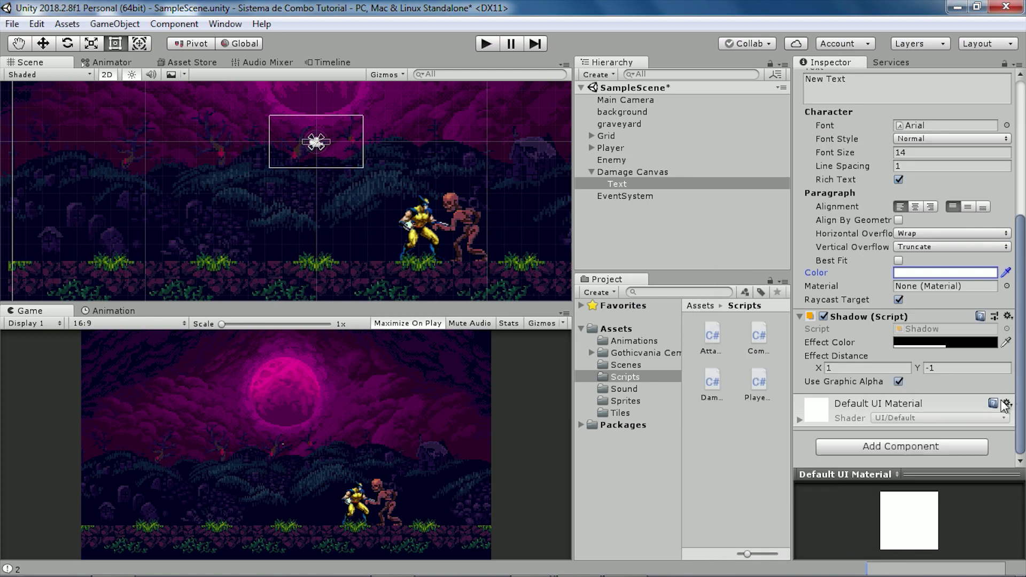
pyautogui.scroll(3, 383, 216)
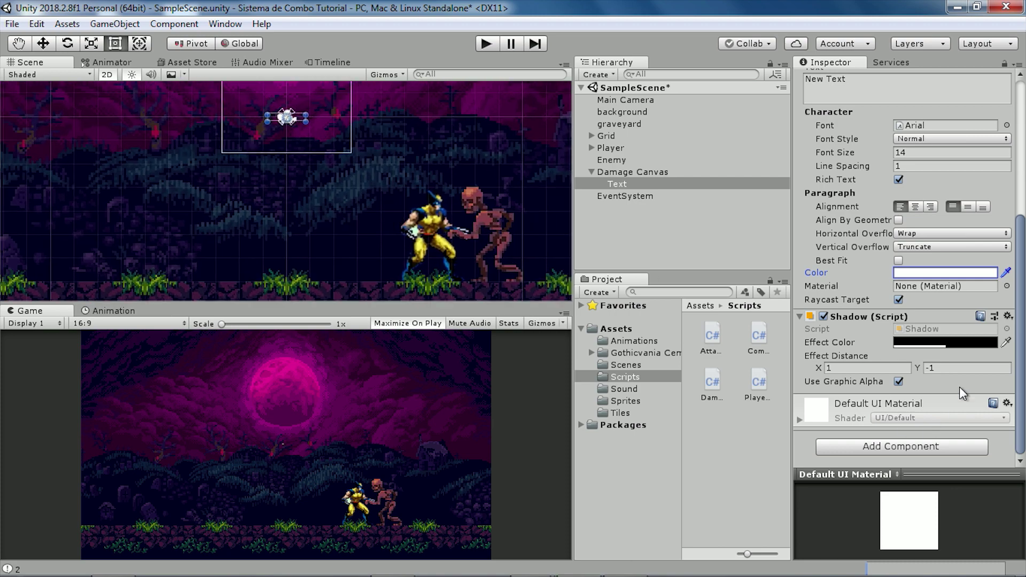
pyautogui.moveTo(363, 118); pyautogui.dragTo(351, 206, button='middle')
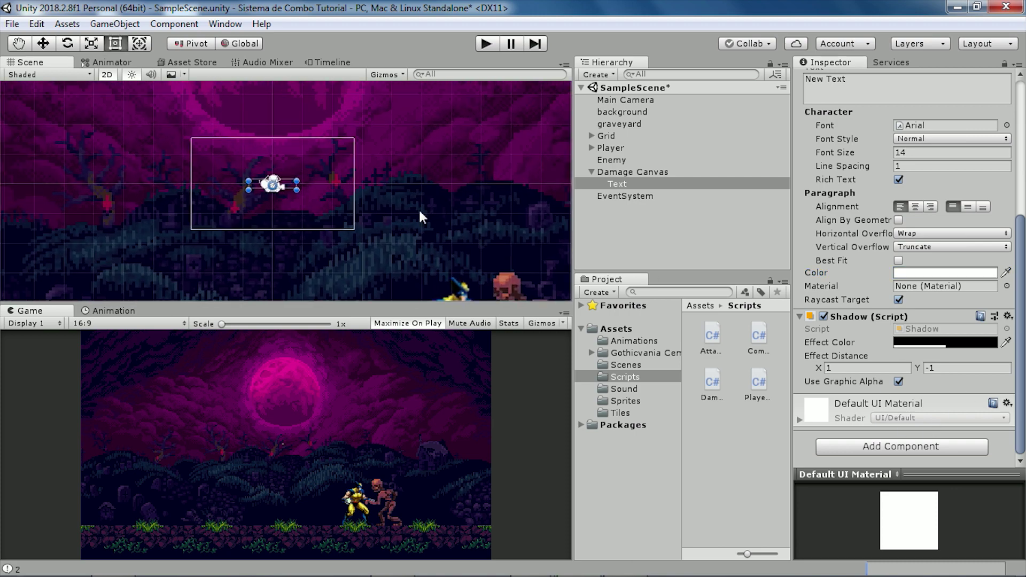
pyautogui.scroll(1, 419, 208)
pyautogui.scroll(-1, 409, 216)
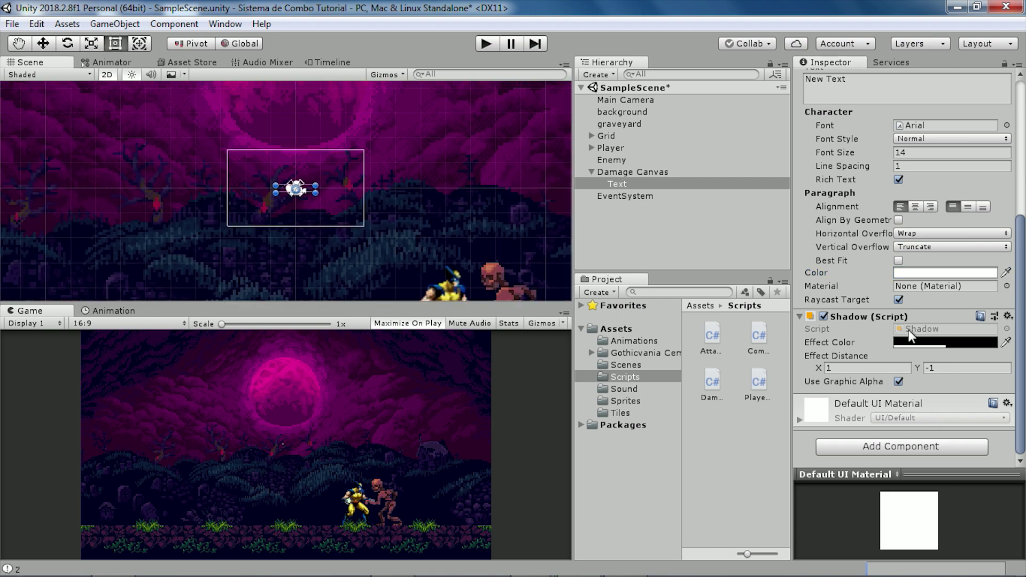
pyautogui.click(929, 233)
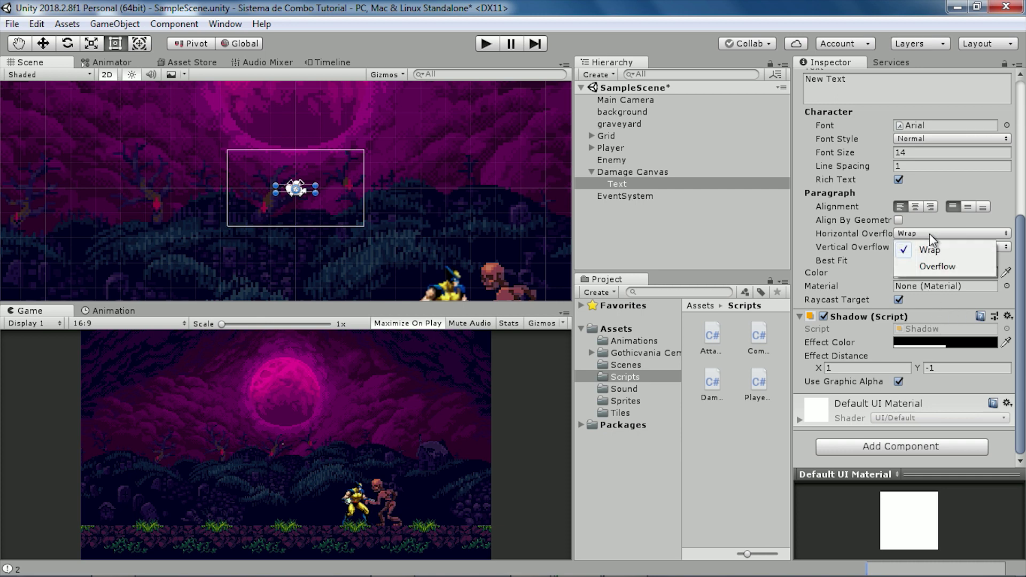
pyautogui.click(935, 265)
pyautogui.click(921, 247)
pyautogui.click(931, 281)
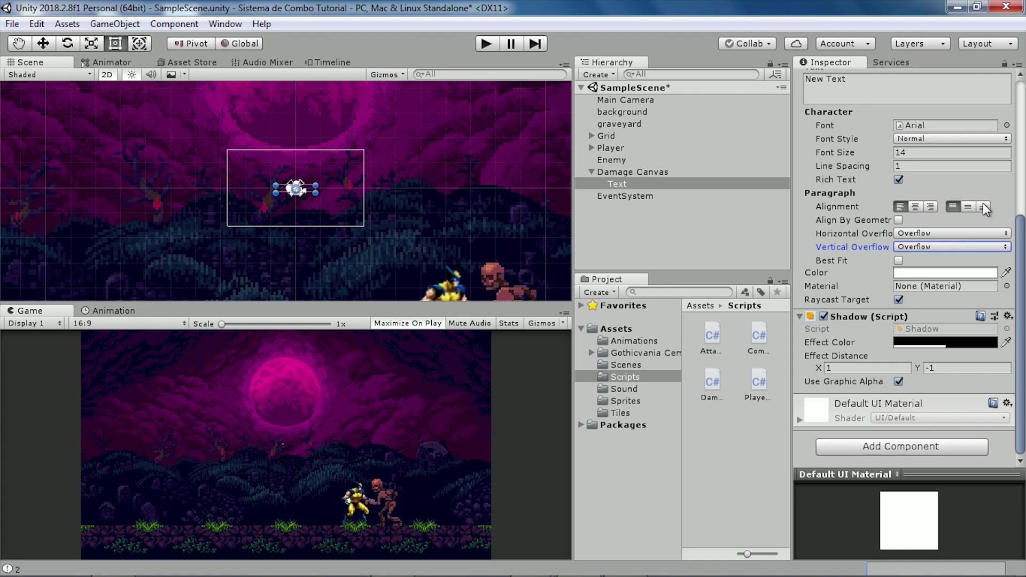
# Make the text read 5 with a font size of 122.
pyautogui.click(896, 152)
pyautogui.write('40')
pyautogui.press('BackSpace')
pyautogui.write('2')
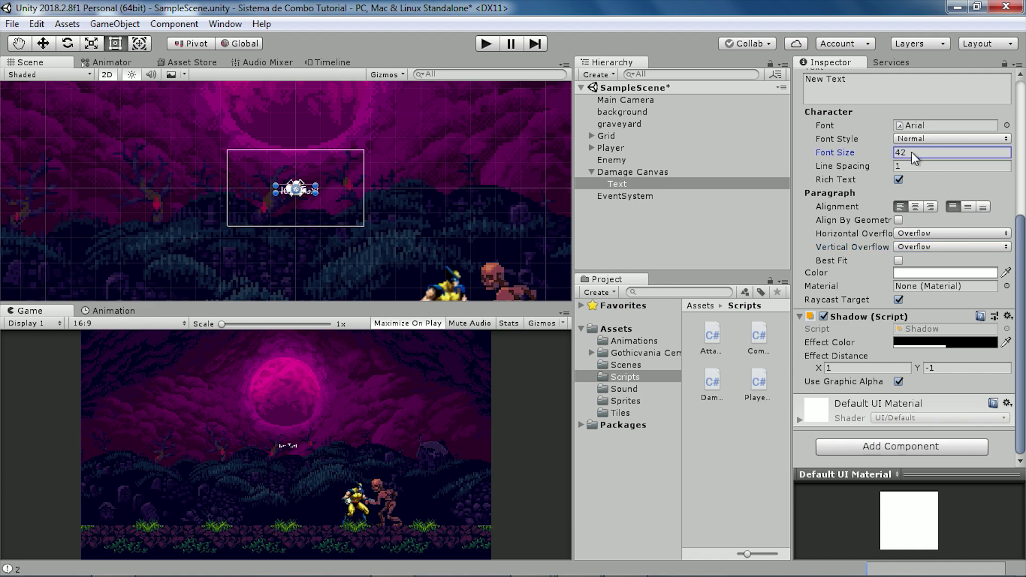
pyautogui.scroll(4, 959, 191)
pyautogui.click(866, 213)
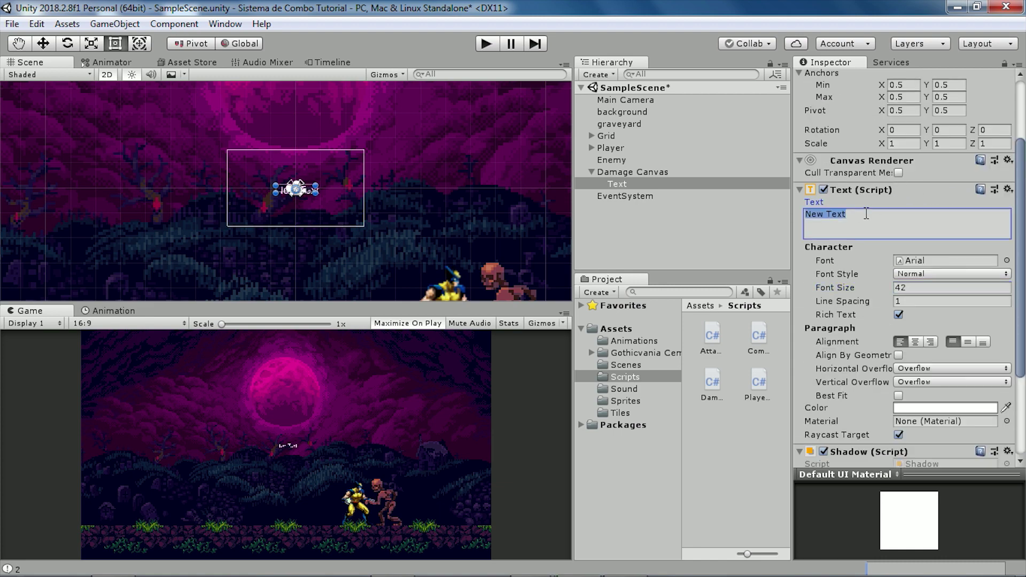
pyautogui.write('5')
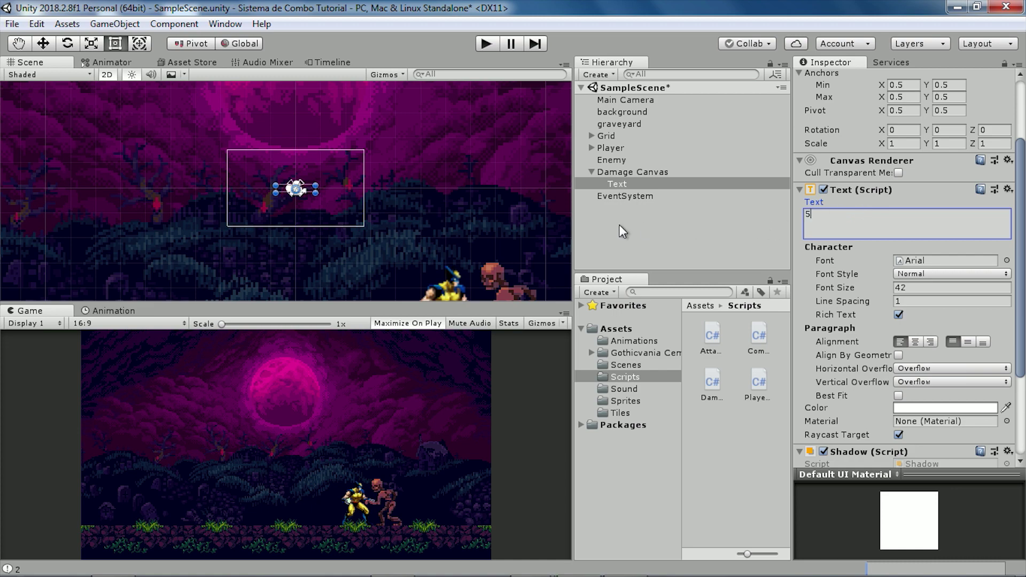
pyautogui.scroll(-3, 902, 264)
pyautogui.moveTo(890, 200); pyautogui.dragTo(983, 214)
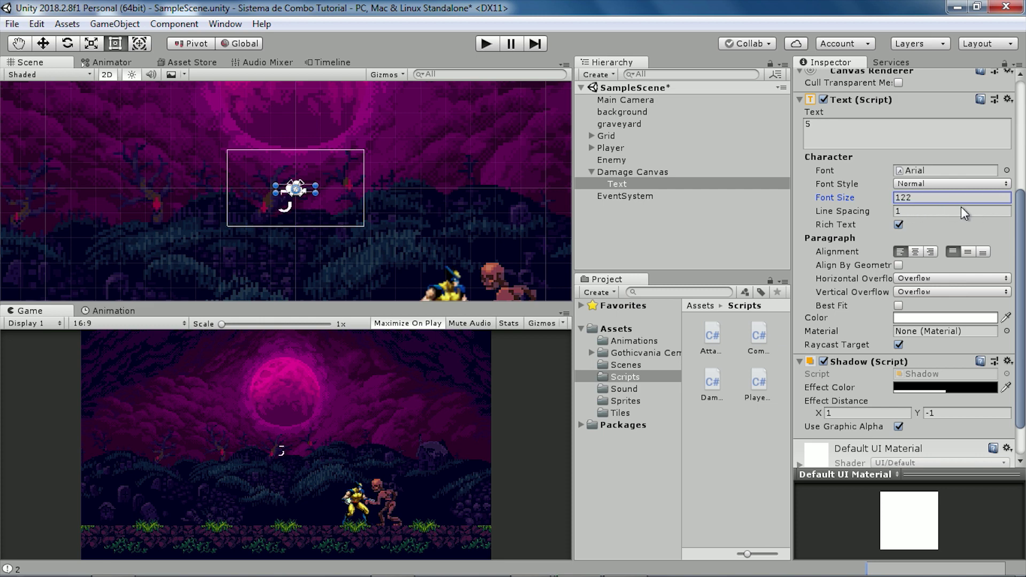
pyautogui.moveTo(980, 213); pyautogui.dragTo(963, 210)
# Set the Damage Canvas Order in Layer to 10.
pyautogui.click(642, 172)
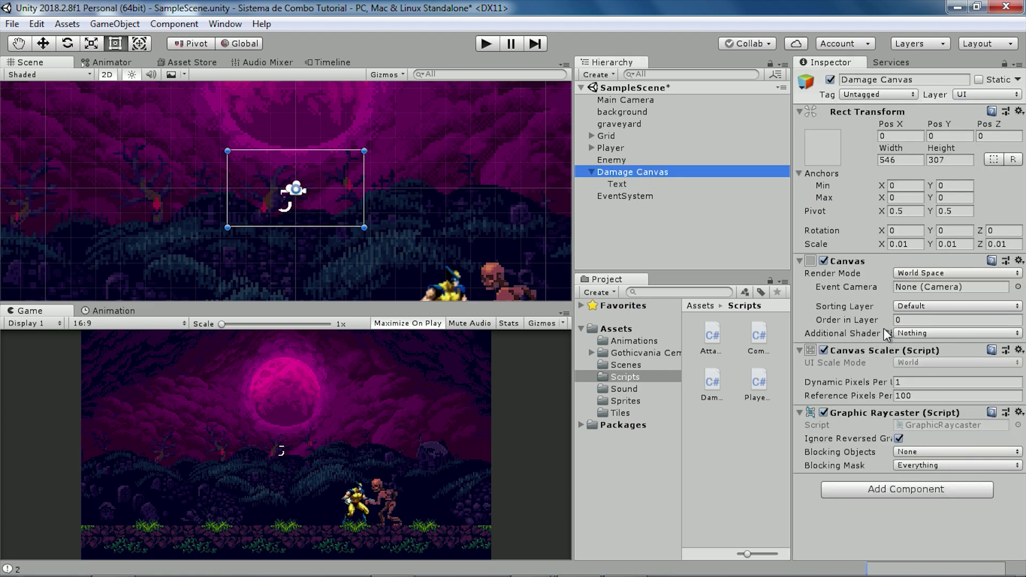
pyautogui.click(915, 320)
pyautogui.write('10')
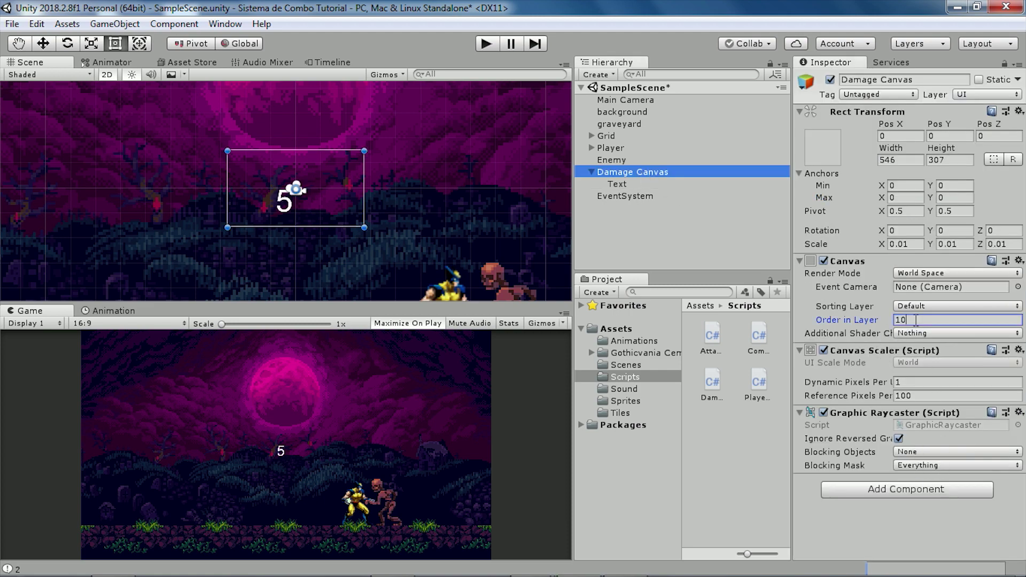
pyautogui.click(923, 306)
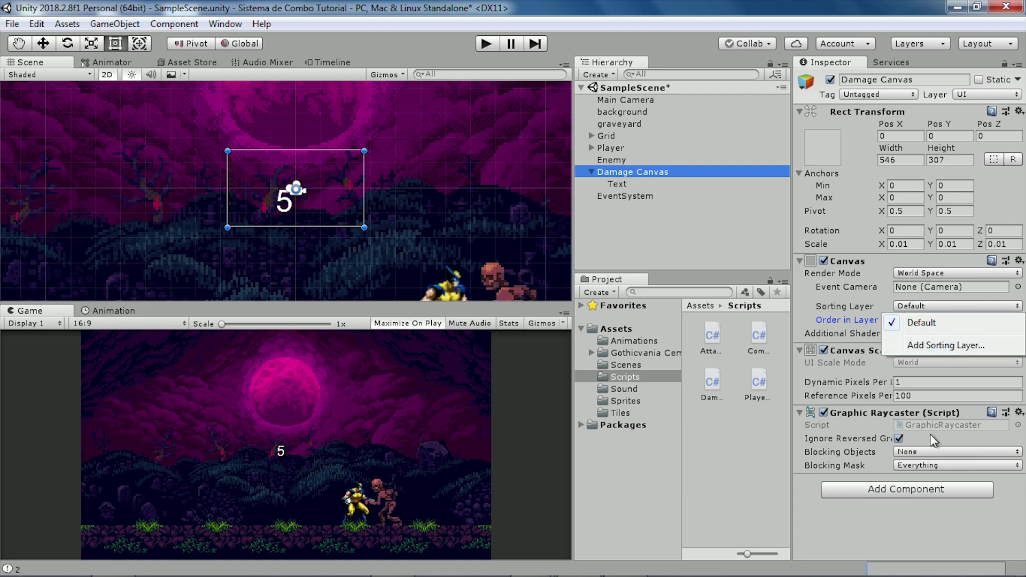
pyautogui.moveTo(882, 544)
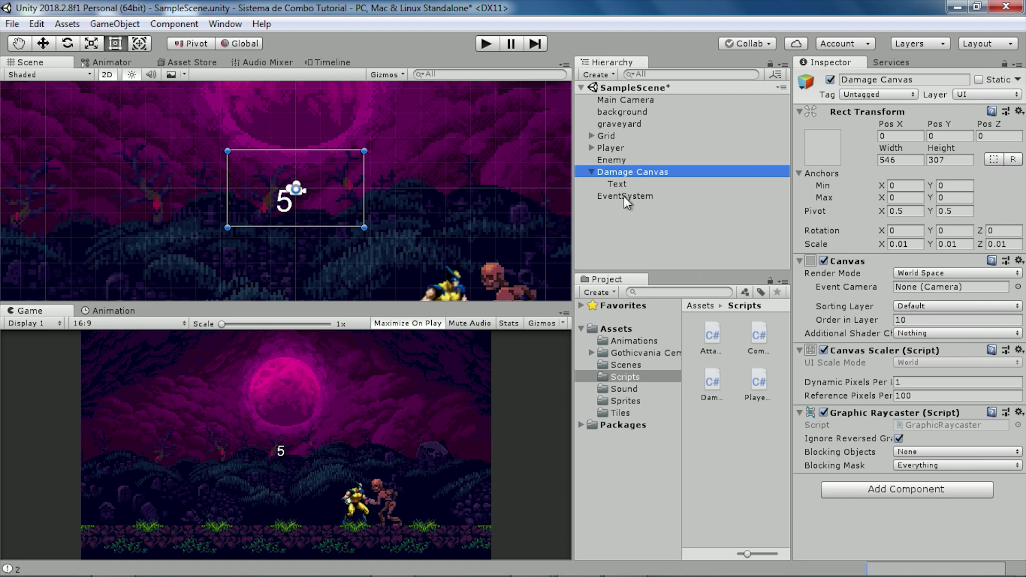
# Centre the text horizontally and vertically, then run the game to preview it.
pyautogui.click(618, 184)
pyautogui.scroll(-5, 945, 237)
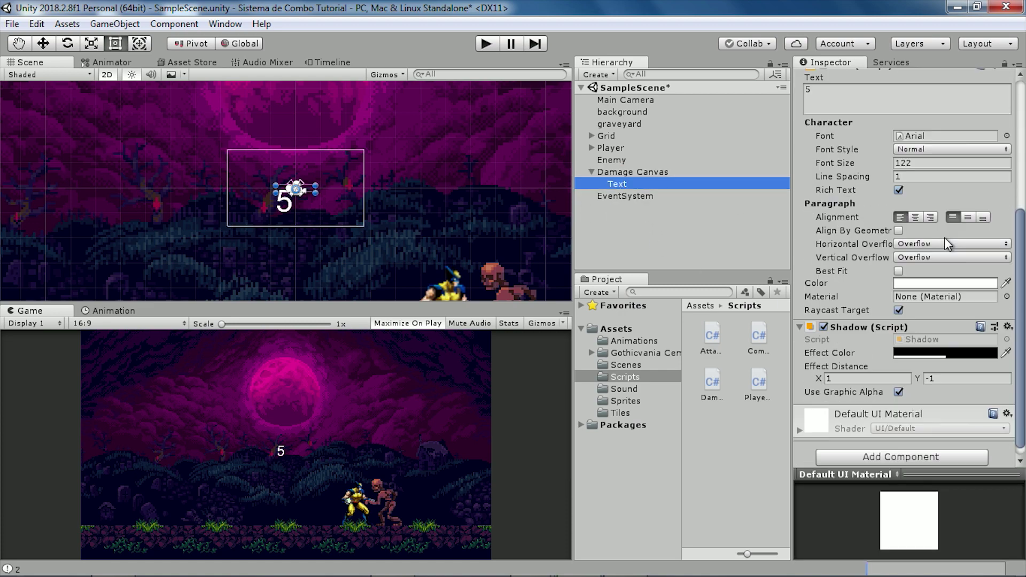
pyautogui.scroll(2, 945, 238)
pyautogui.click(915, 296)
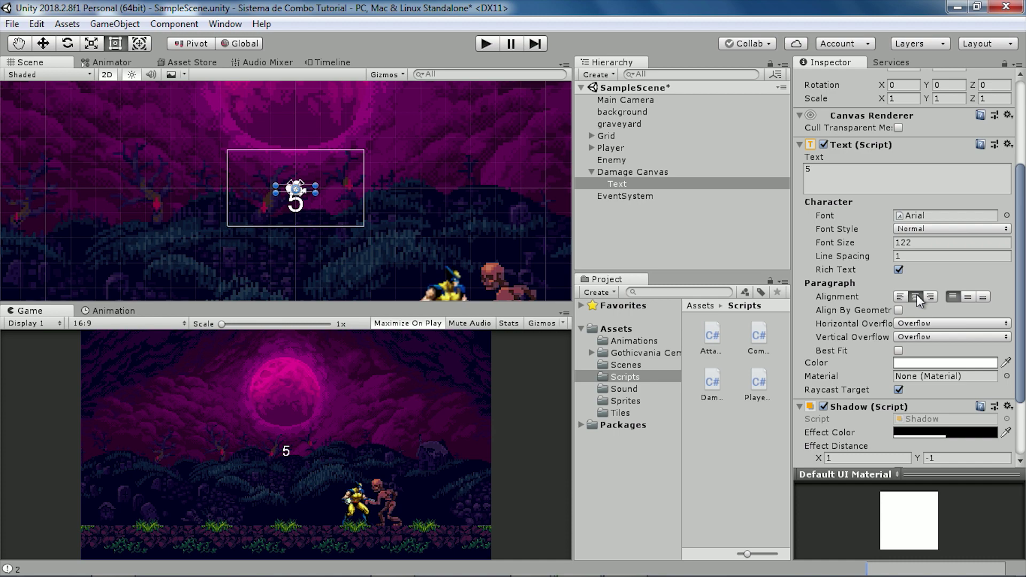
pyautogui.click(969, 297)
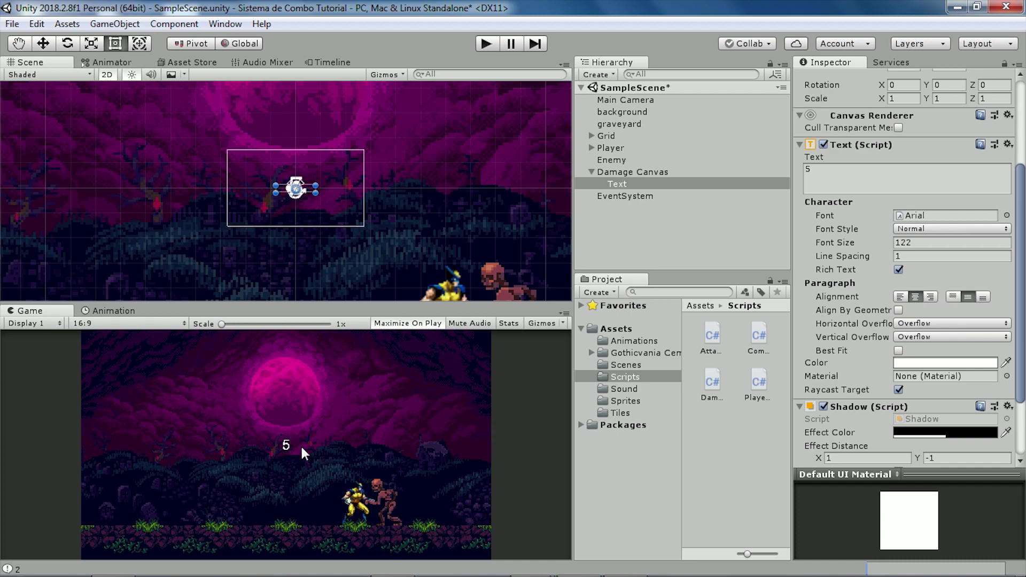
pyautogui.click(483, 45)
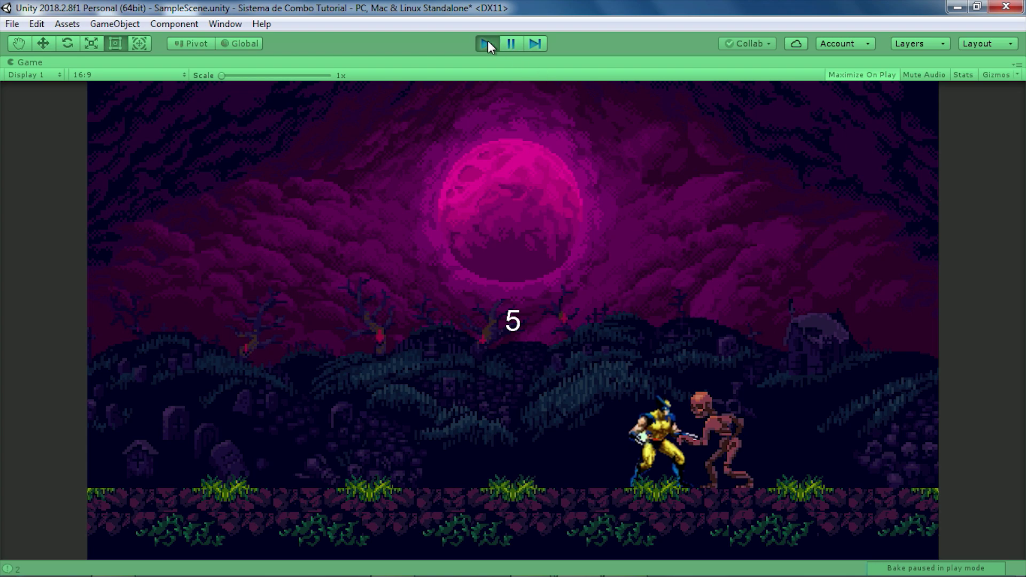
# Stop the game preview and lower the text's font size to 120.
pyautogui.click(487, 45)
pyautogui.scroll(-2, 983, 274)
pyautogui.scroll(-2, 954, 339)
pyautogui.click(924, 253)
pyautogui.write('120')
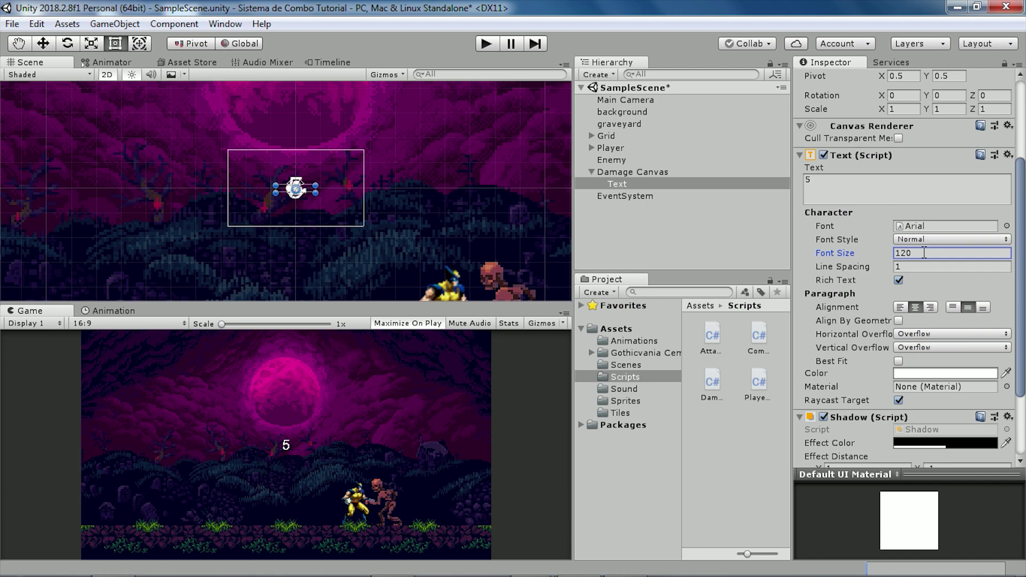
pyautogui.click(638, 187)
pyautogui.scroll(5, 943, 293)
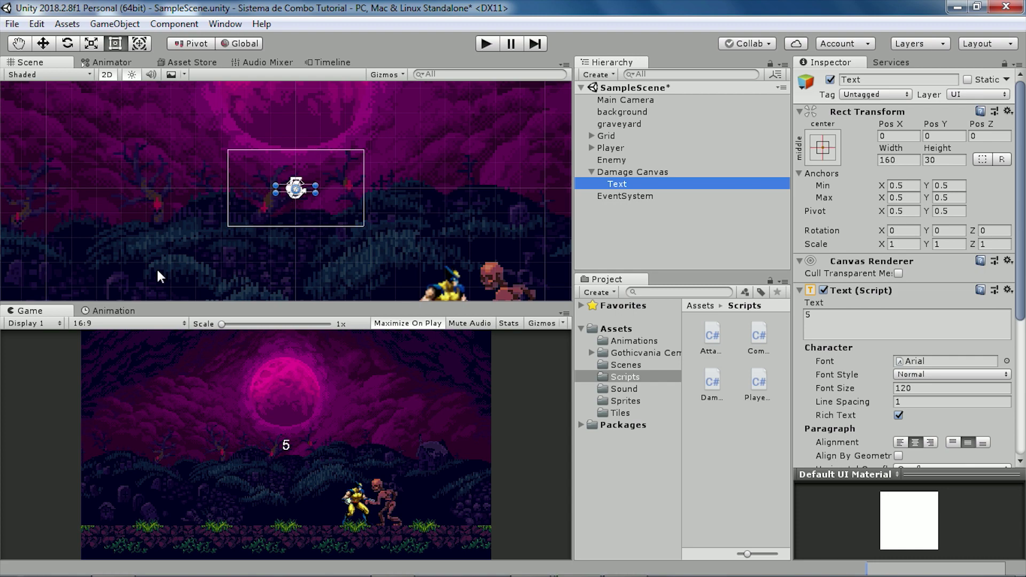
# Create an animation clip for the Text named Damage Text in Assets/Animations.
pyautogui.click(633, 171)
pyautogui.click(615, 187)
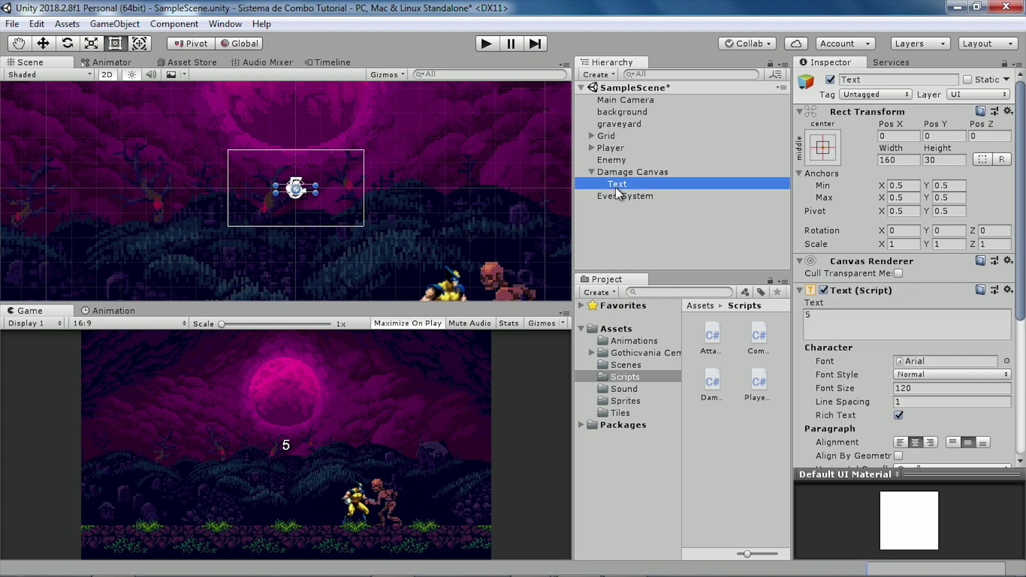
pyautogui.click(109, 315)
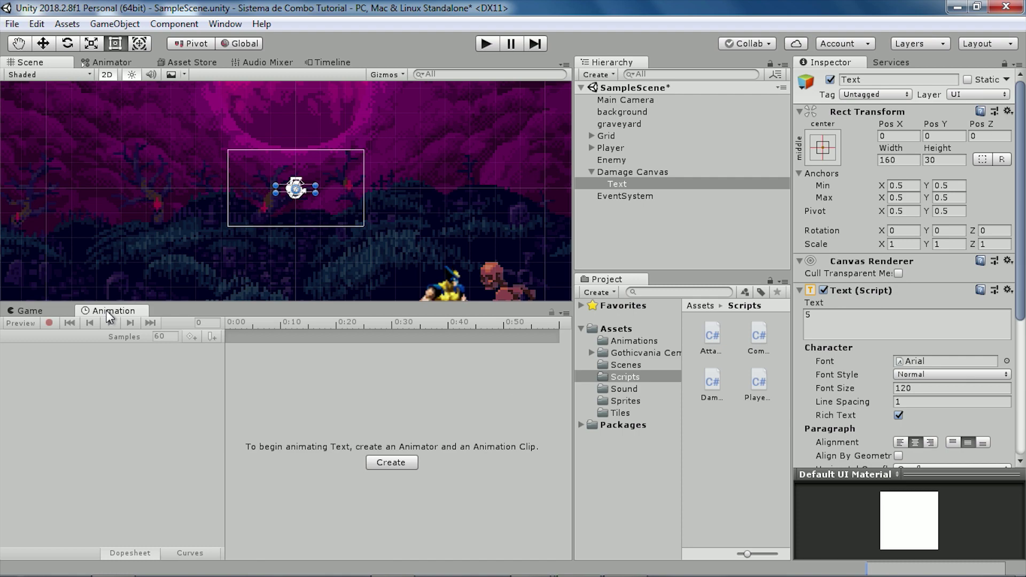
pyautogui.click(393, 469)
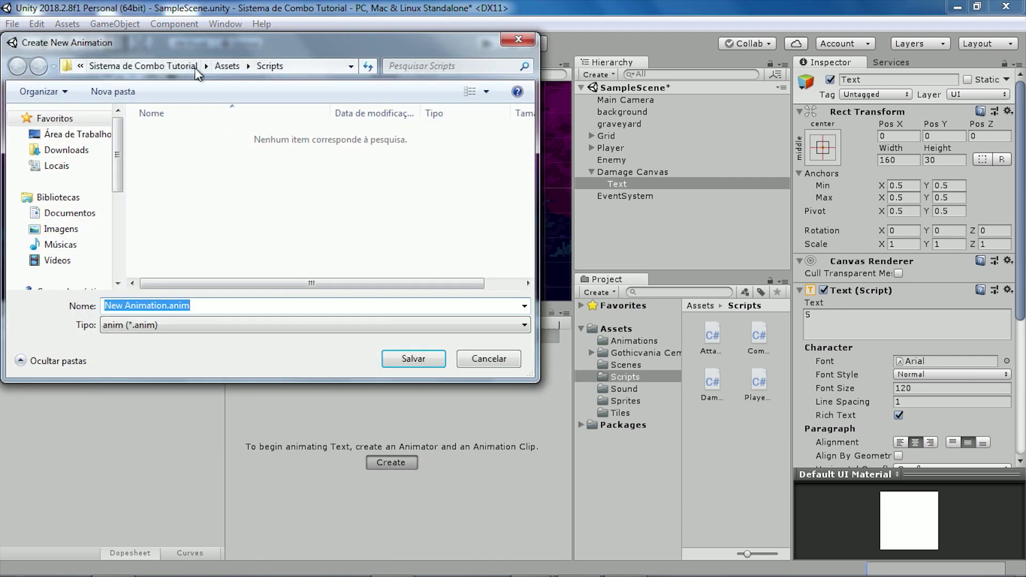
pyautogui.click(232, 68)
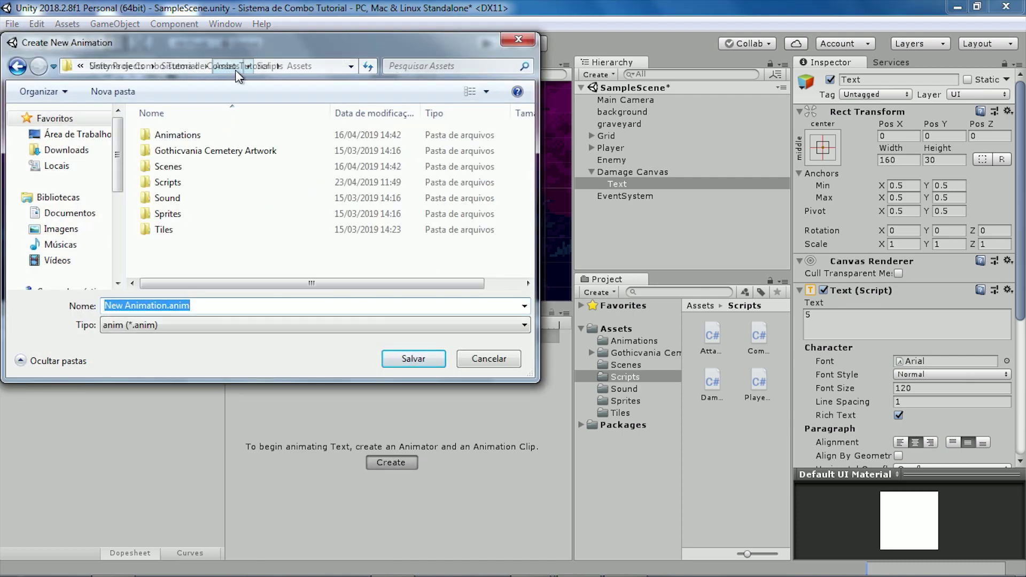
pyautogui.doubleClick(195, 131)
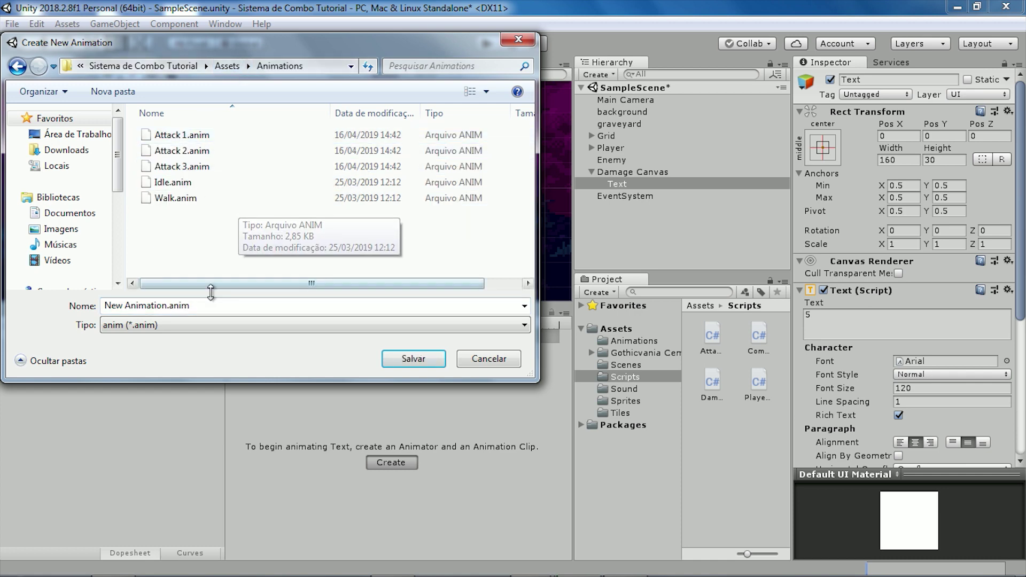
pyautogui.write('Damage Text')
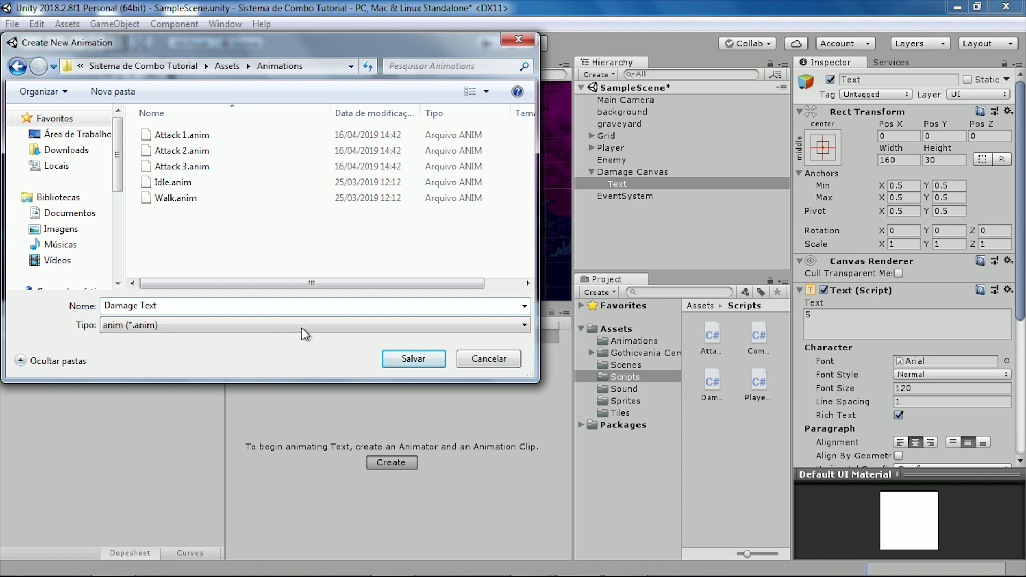
pyautogui.click(406, 361)
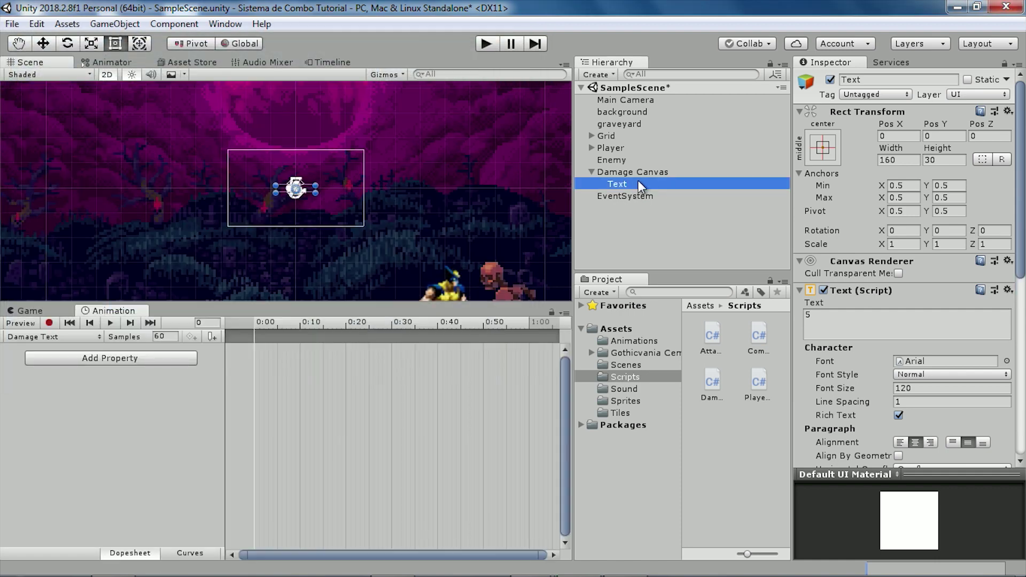
# Key the text colour alpha from fully transparent at 0:00 to fully opaque at 0:30.
pyautogui.scroll(-3, 904, 326)
pyautogui.scroll(-4, 908, 310)
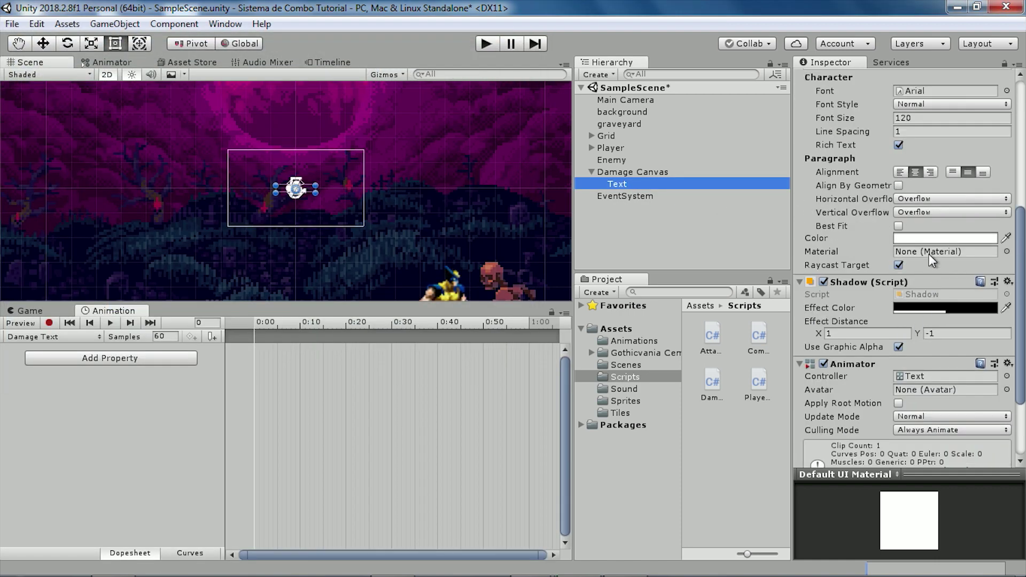
pyautogui.click(932, 238)
pyautogui.moveTo(826, 478); pyautogui.dragTo(591, 480)
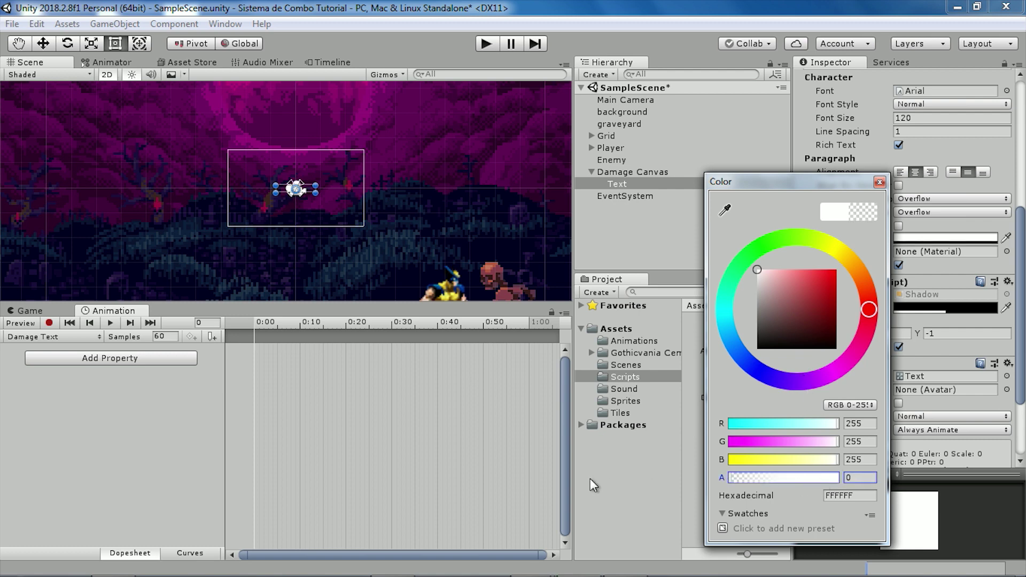
pyautogui.click(880, 182)
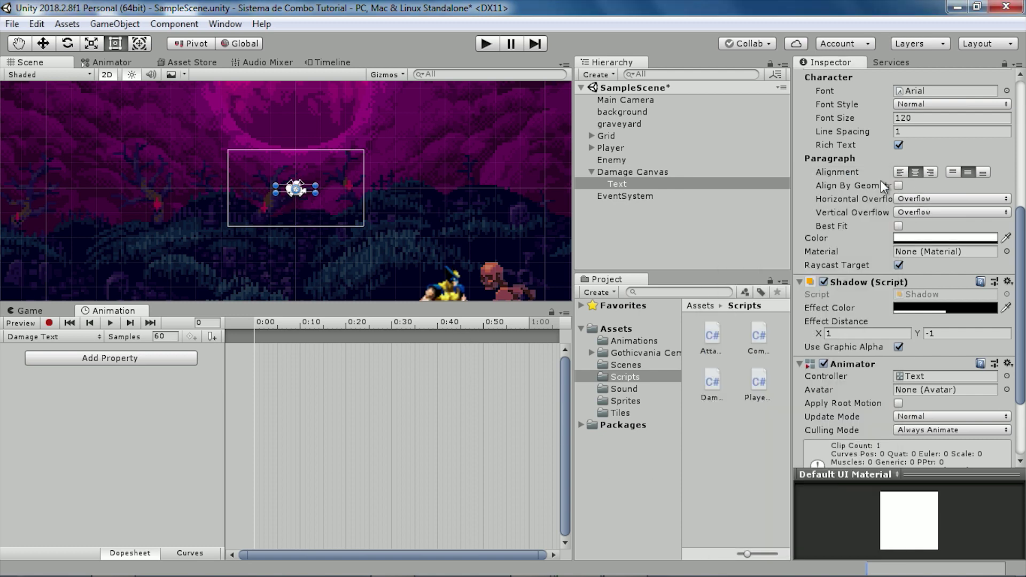
pyautogui.click(50, 323)
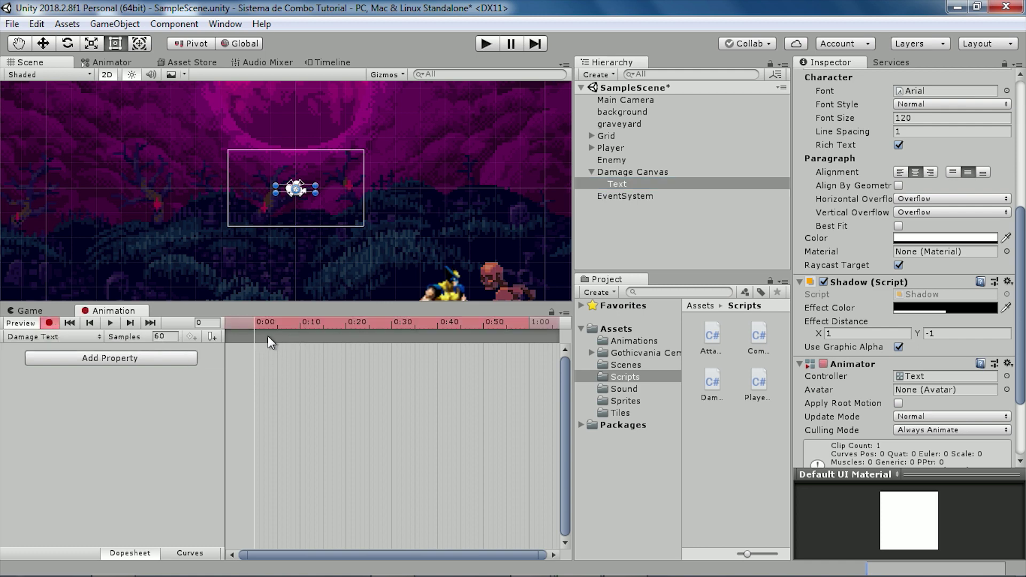
pyautogui.moveTo(256, 323); pyautogui.dragTo(392, 328)
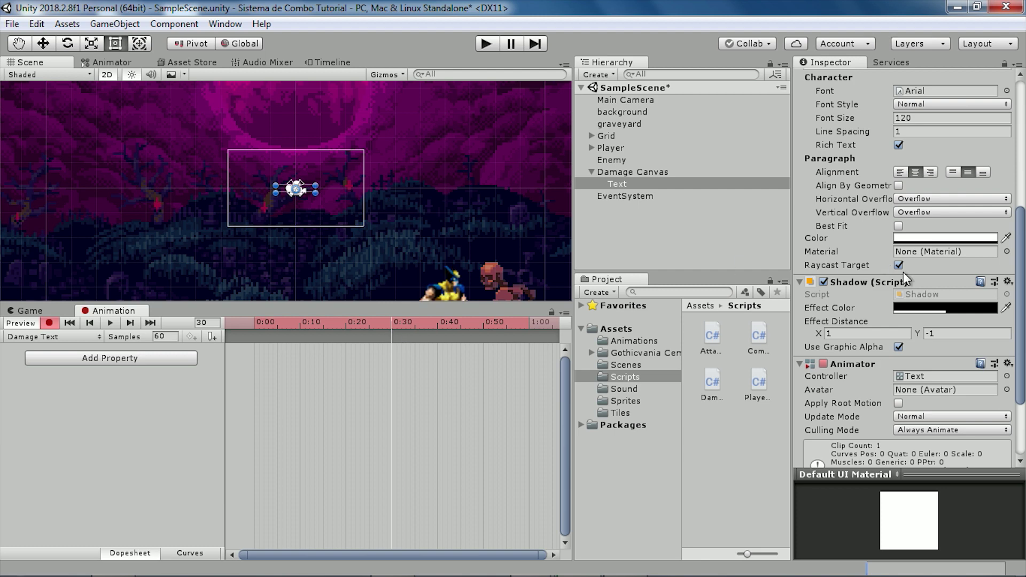
pyautogui.click(920, 238)
pyautogui.moveTo(775, 479); pyautogui.dragTo(869, 480)
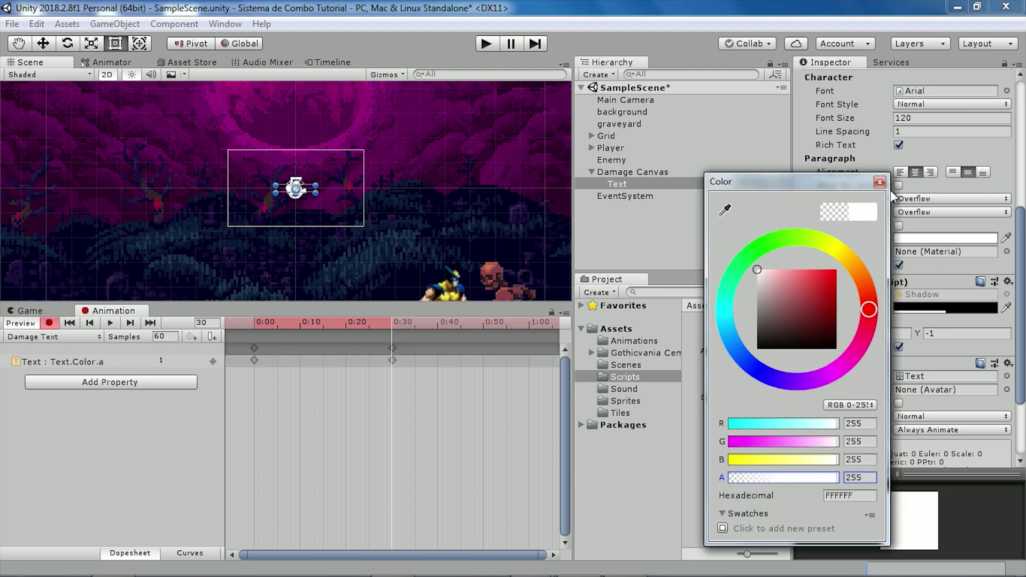
pyautogui.click(880, 183)
# Play the clip back from the start to check the fade-in.
pyautogui.moveTo(288, 322); pyautogui.dragTo(256, 323)
pyautogui.scroll(2, 290, 226)
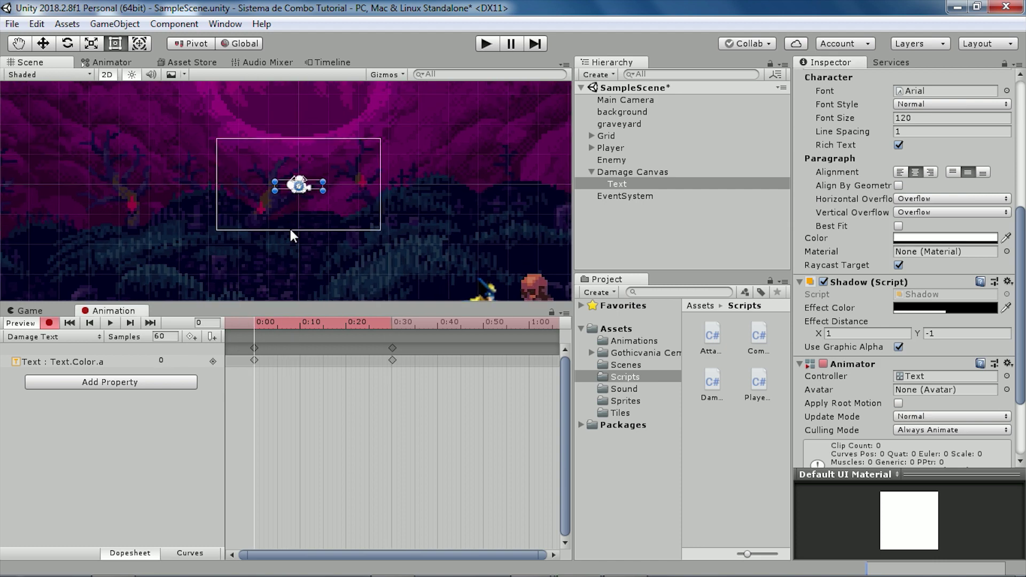
pyautogui.click(110, 323)
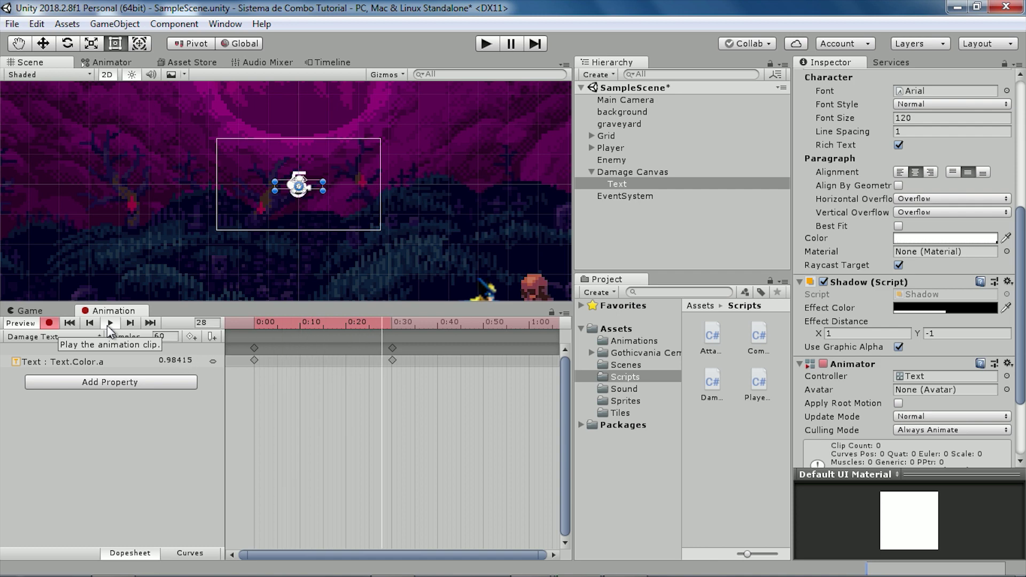
pyautogui.click(107, 324)
pyautogui.moveTo(257, 322); pyautogui.dragTo(256, 326)
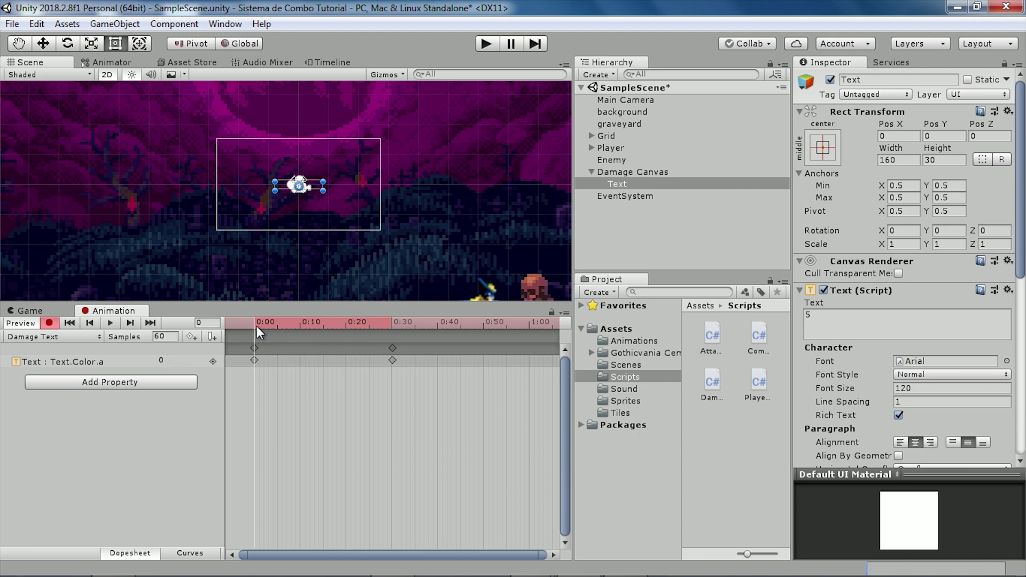
# Key the text's Pos Y at -120 at 0:00 and -15 at 0:30, then preview.
pyautogui.moveTo(256, 326); pyautogui.dragTo(255, 331)
pyautogui.click(944, 135)
pyautogui.write('-120')
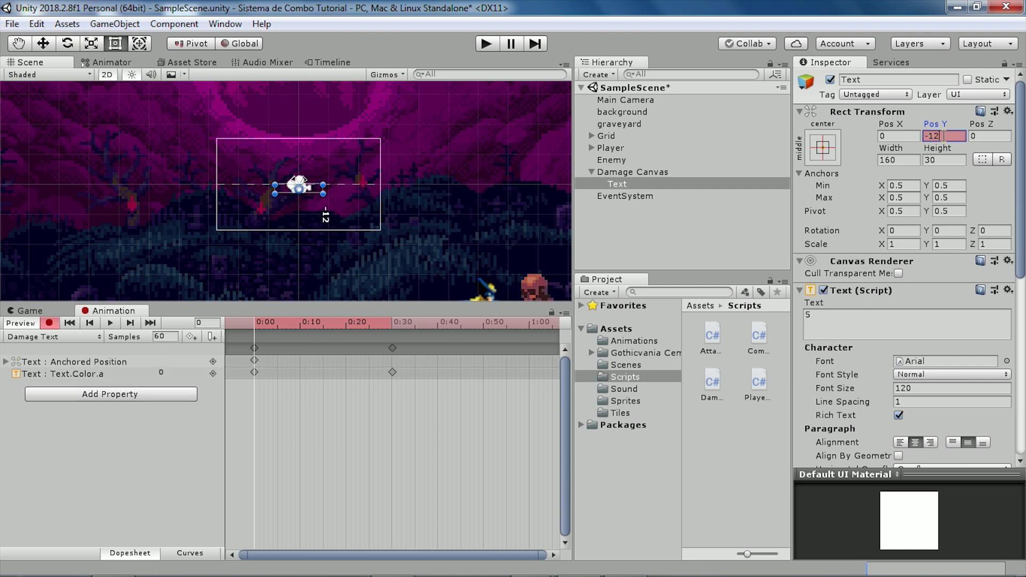
pyautogui.moveTo(277, 323); pyautogui.dragTo(393, 330)
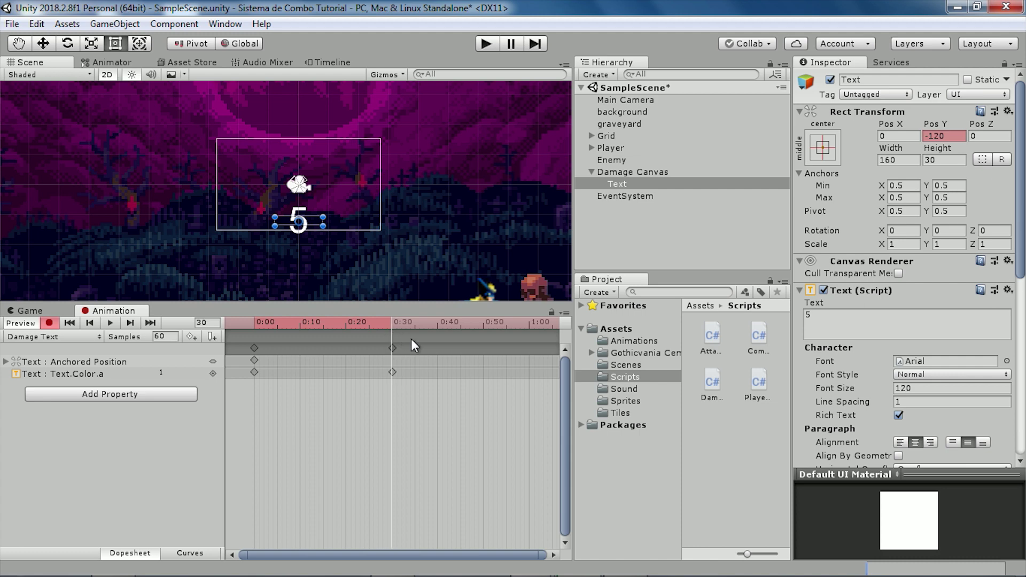
pyautogui.click(944, 136)
pyautogui.write('-15')
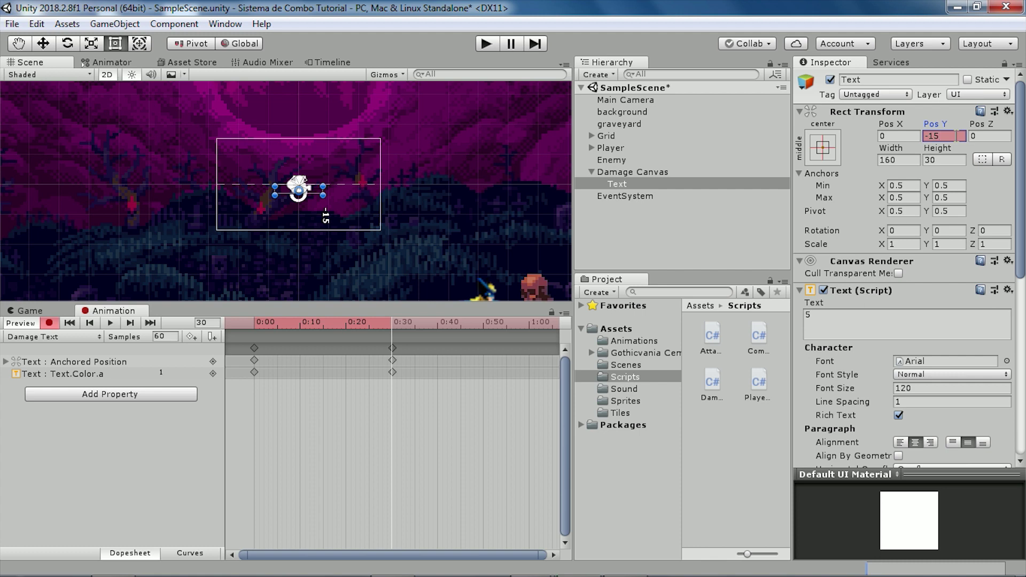
pyautogui.click(109, 323)
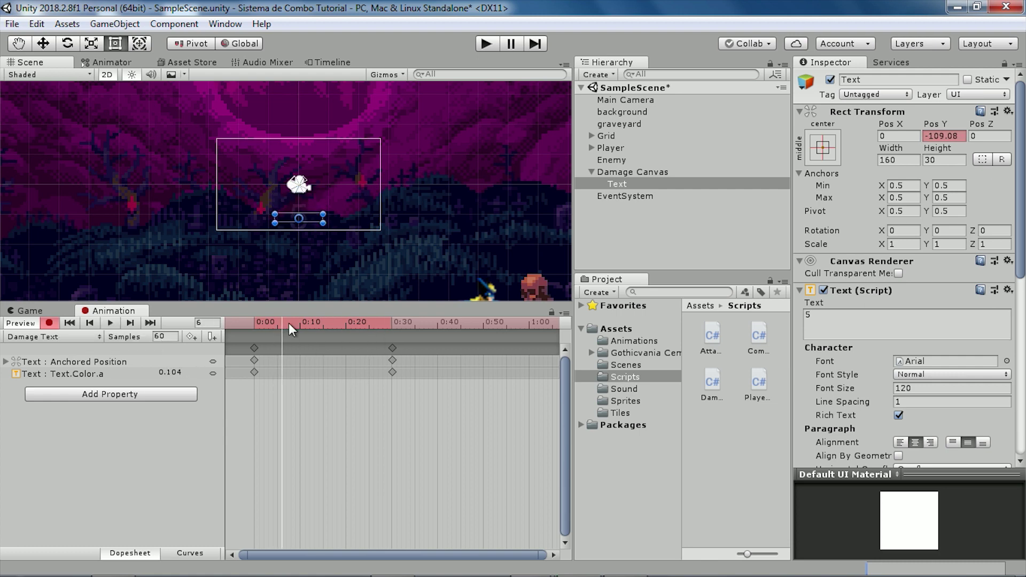
# Key Pos Y at 15 at the 1:00 mark and play the rise animation.
pyautogui.moveTo(396, 325); pyautogui.dragTo(531, 329)
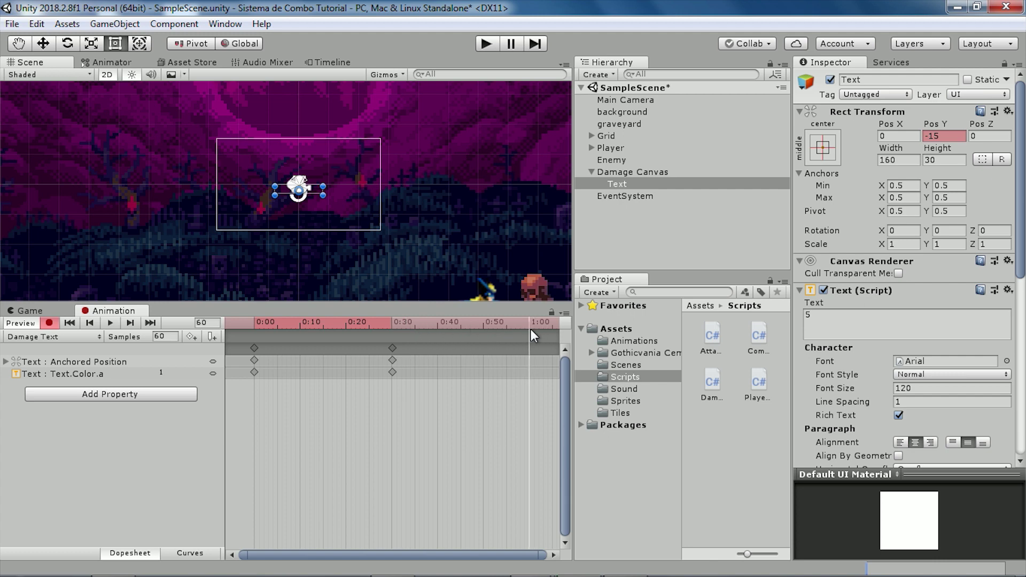
pyautogui.click(944, 138)
pyautogui.write('15')
pyautogui.moveTo(391, 329)
pyautogui.mouseDown()
pyautogui.moveTo(257, 330)
pyautogui.moveTo(403, 338)
pyautogui.mouseUp()
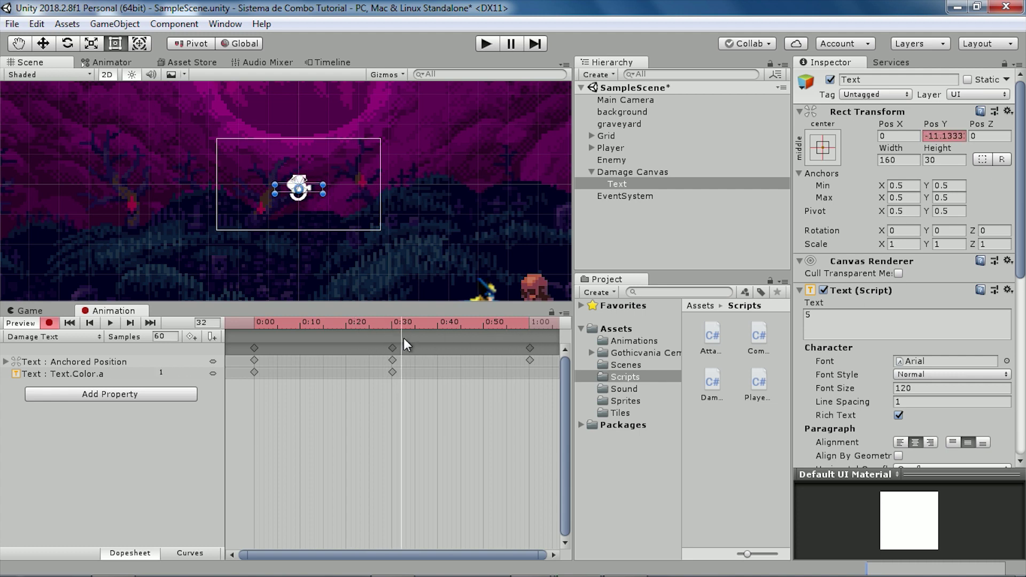
pyautogui.moveTo(403, 337); pyautogui.dragTo(238, 344)
pyautogui.click(112, 323)
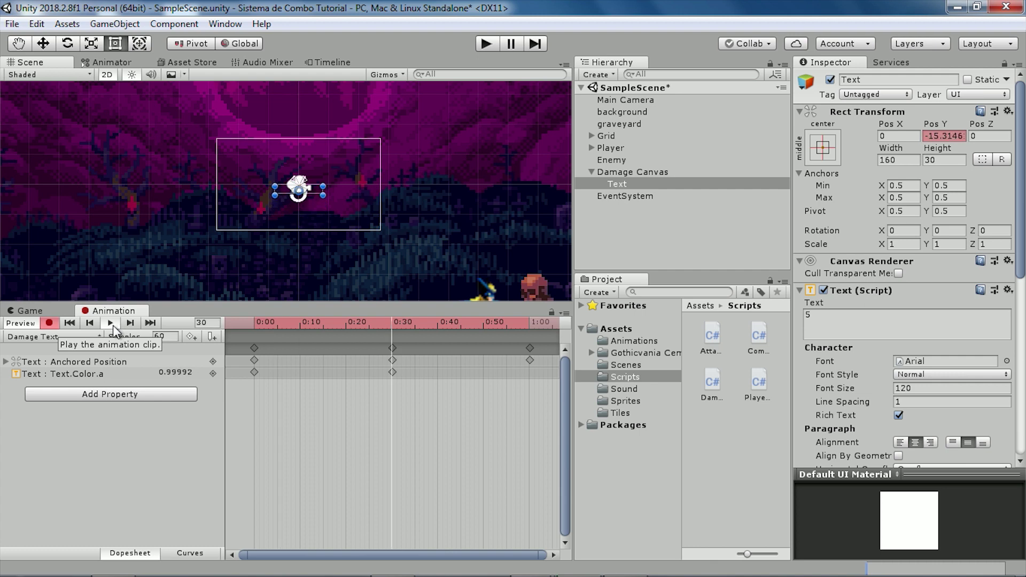
pyautogui.moveTo(364, 327); pyautogui.dragTo(238, 325)
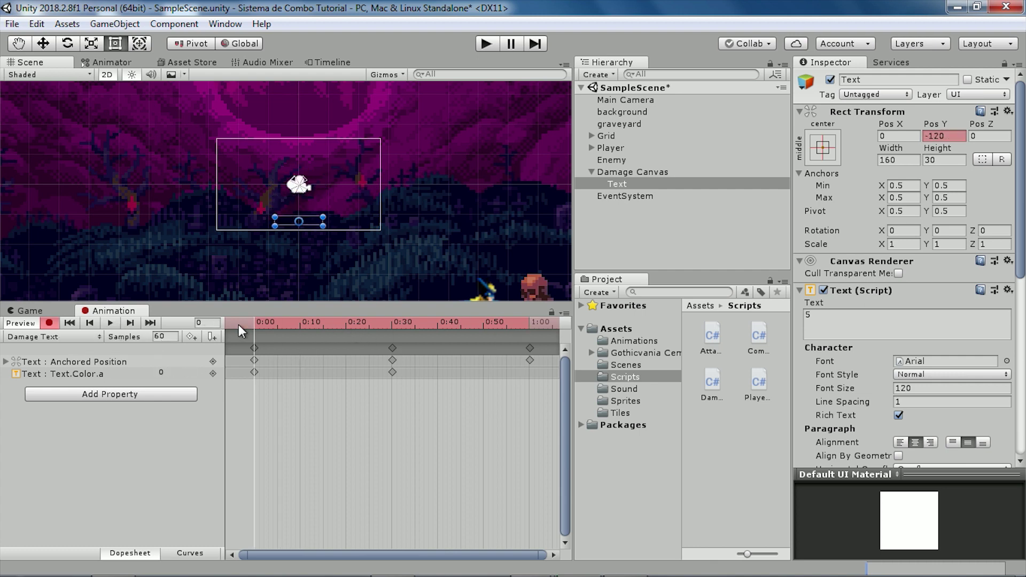
# Uncheck Loop Time on the Damage Text animation clip.
pyautogui.click(629, 342)
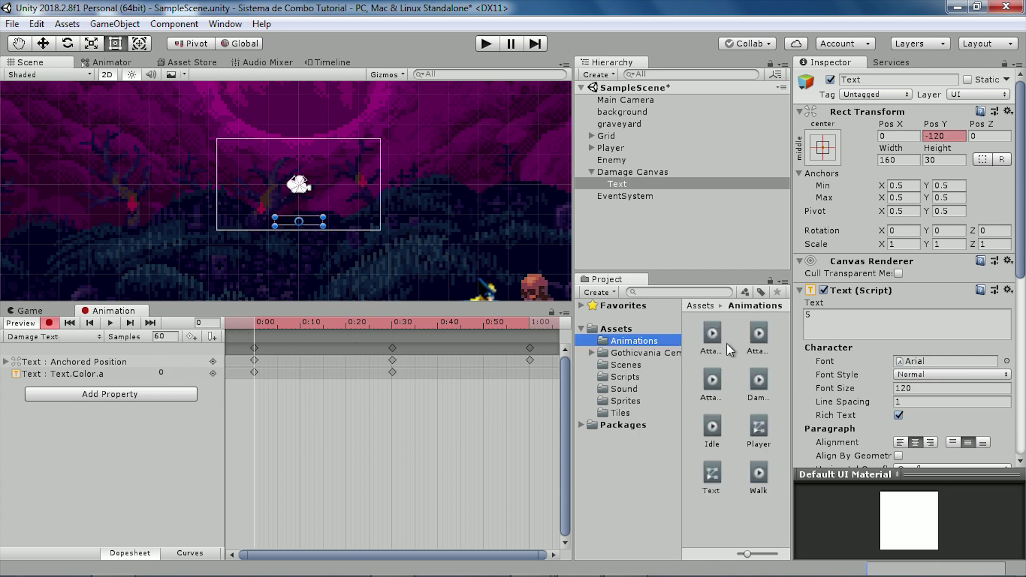
pyautogui.click(758, 393)
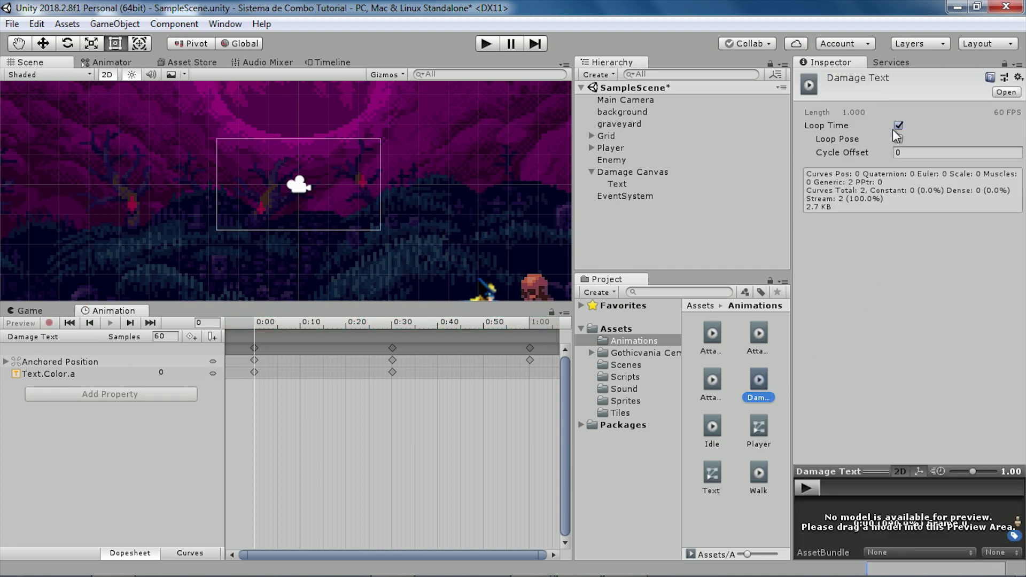
pyautogui.click(898, 125)
pyautogui.click(265, 323)
pyautogui.moveTo(264, 322); pyautogui.dragTo(255, 328)
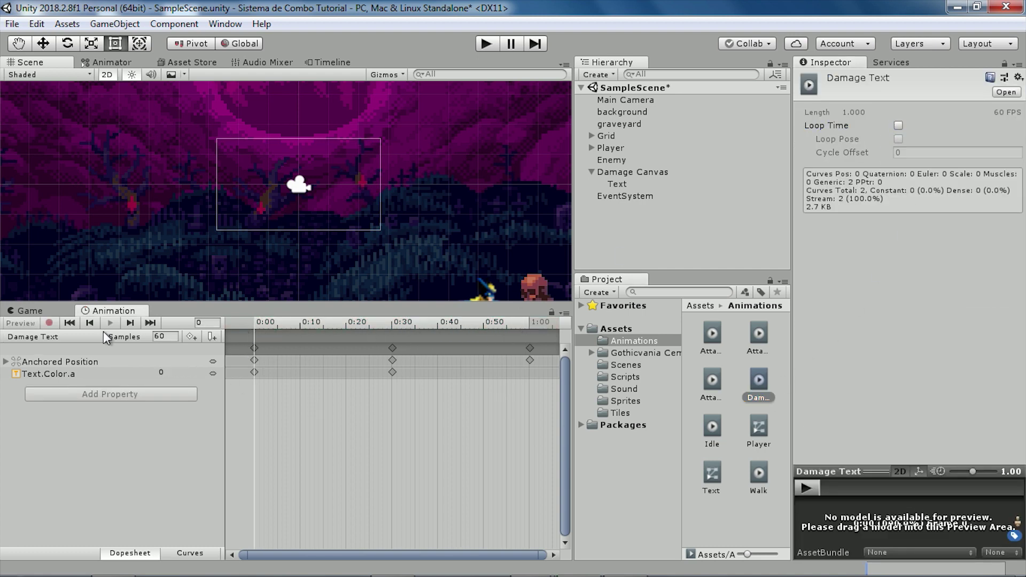
# Reselect the Text, switch to the Game view and select Damage Canvas.
pyautogui.click(620, 186)
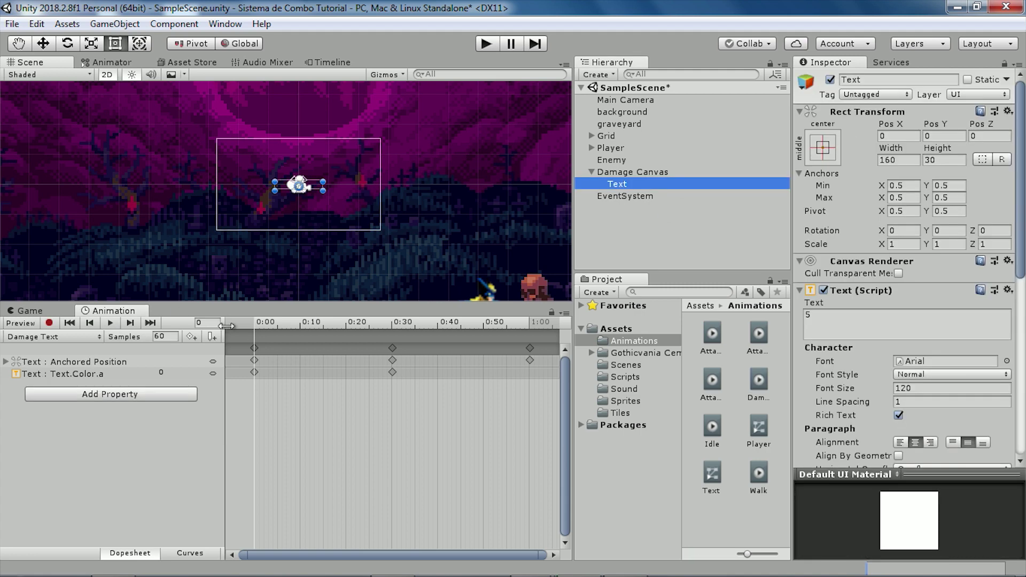
pyautogui.moveTo(259, 326); pyautogui.dragTo(253, 336)
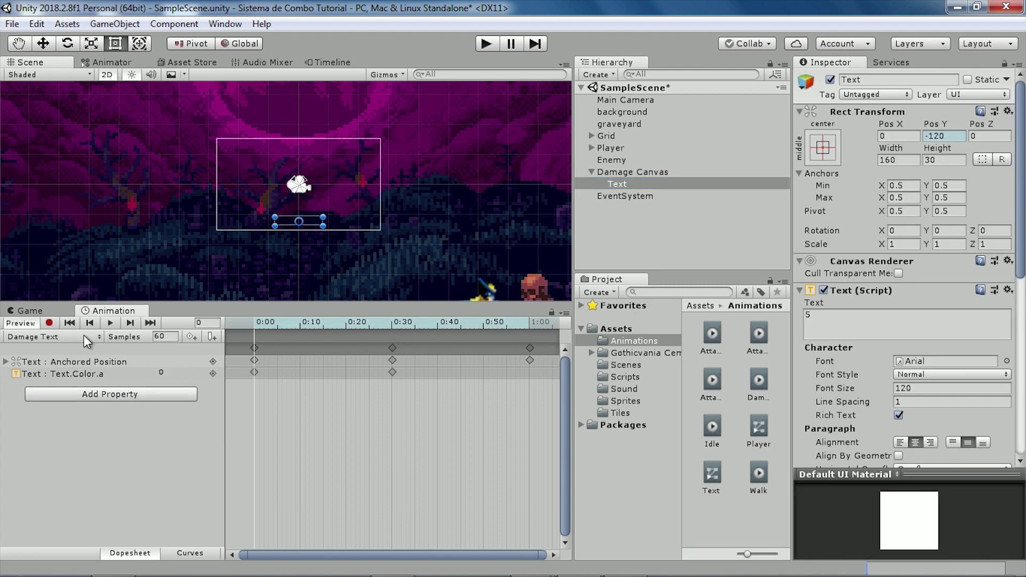
pyautogui.click(30, 311)
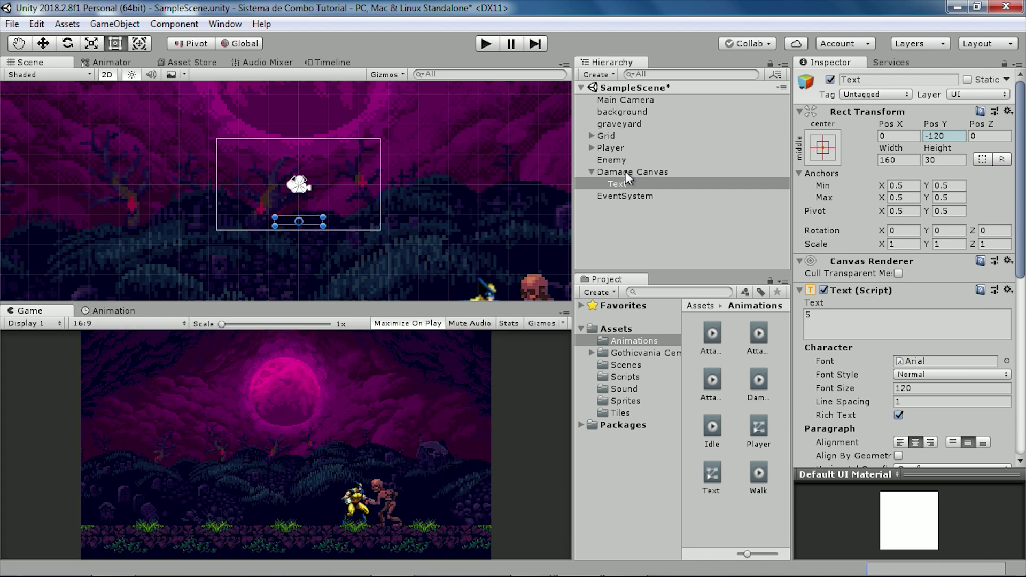
pyautogui.click(626, 171)
pyautogui.keyDown('alt'); pyautogui.moveTo(471, 179); pyautogui.dragTo(379, 182); pyautogui.keyUp('alt')
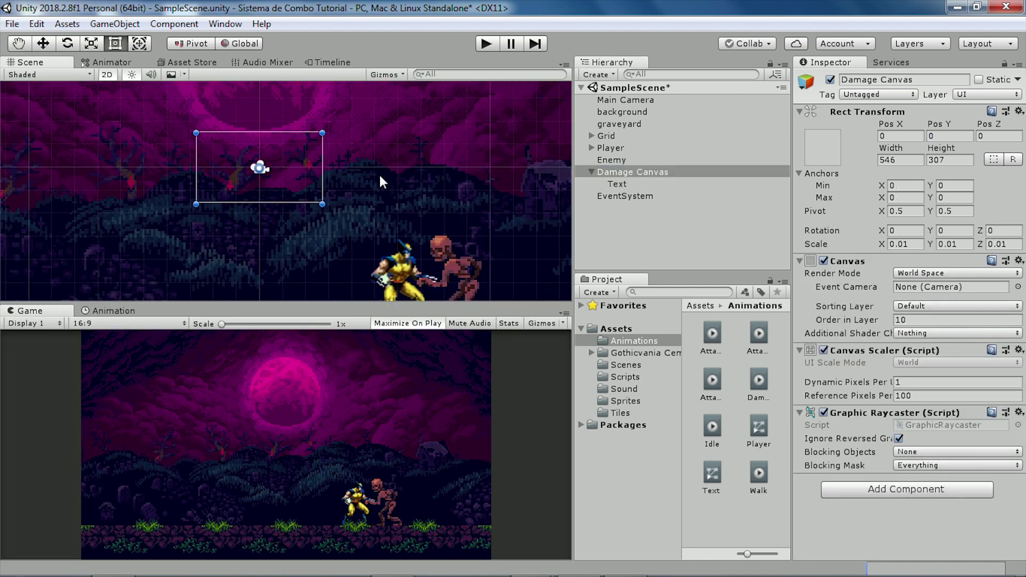
# Add an empty Enemy child named Damage Text Position and start dragging Damage Canvas onto it.
pyautogui.click(615, 158)
pyautogui.rightClick(615, 158)
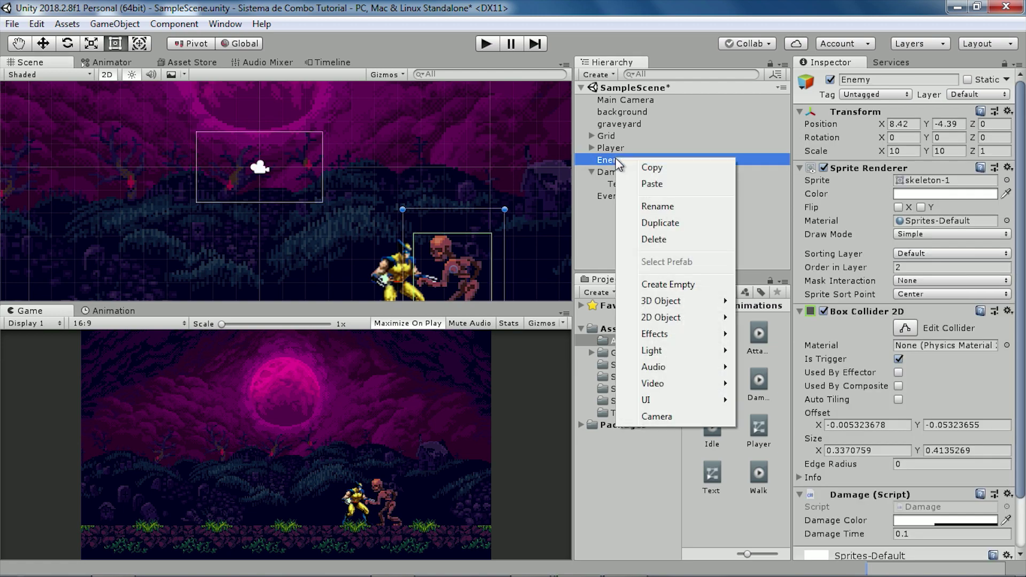
pyautogui.click(918, 81)
pyautogui.write('Damage Text Pos')
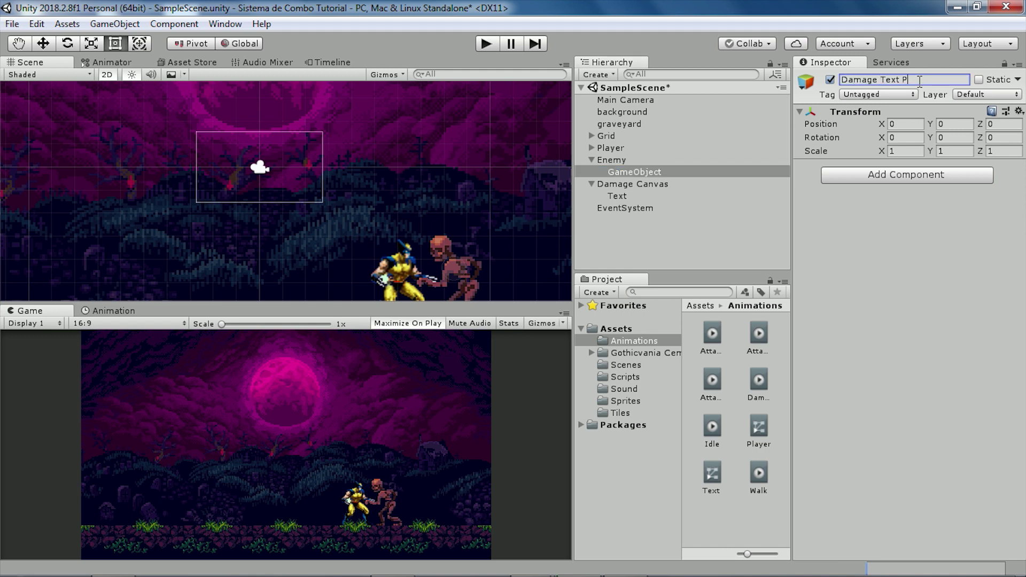
pyautogui.write('ition')
pyautogui.press('Return')
pyautogui.click(615, 183)
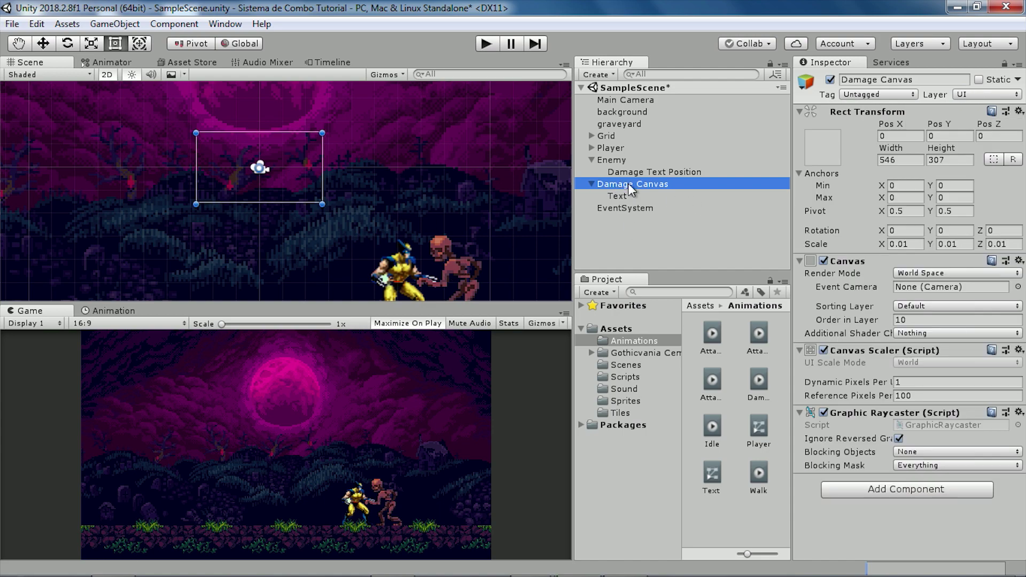
pyautogui.moveTo(649, 171)
pyautogui.mouseDown()
pyautogui.moveTo(630, 185)
pyautogui.moveTo(642, 179)
pyautogui.mouseUp()
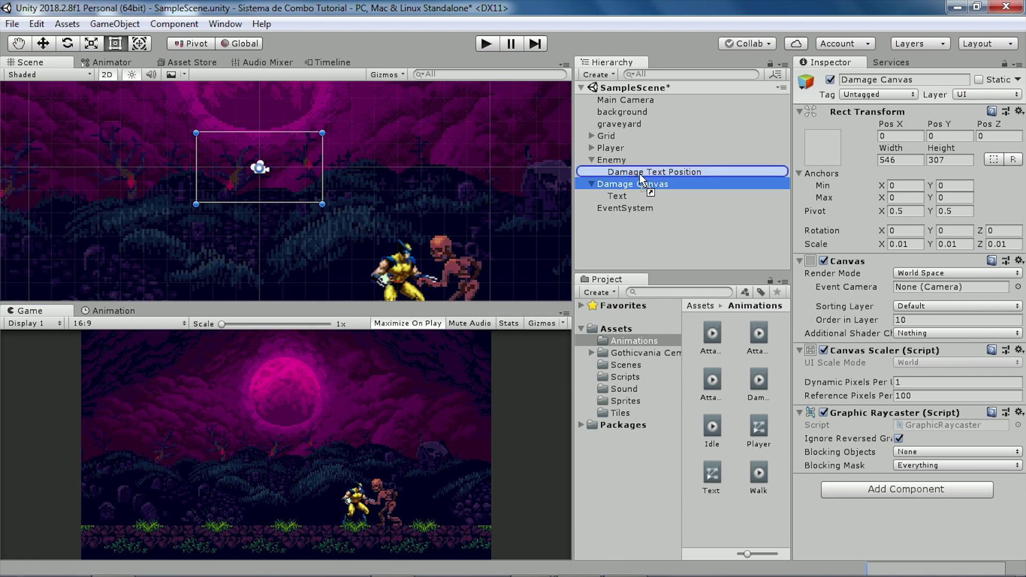
# Parent Damage Canvas under Damage Text Position and reset its Pos X and Pos Y to 0.
pyautogui.moveTo(640, 177); pyautogui.dragTo(640, 177)
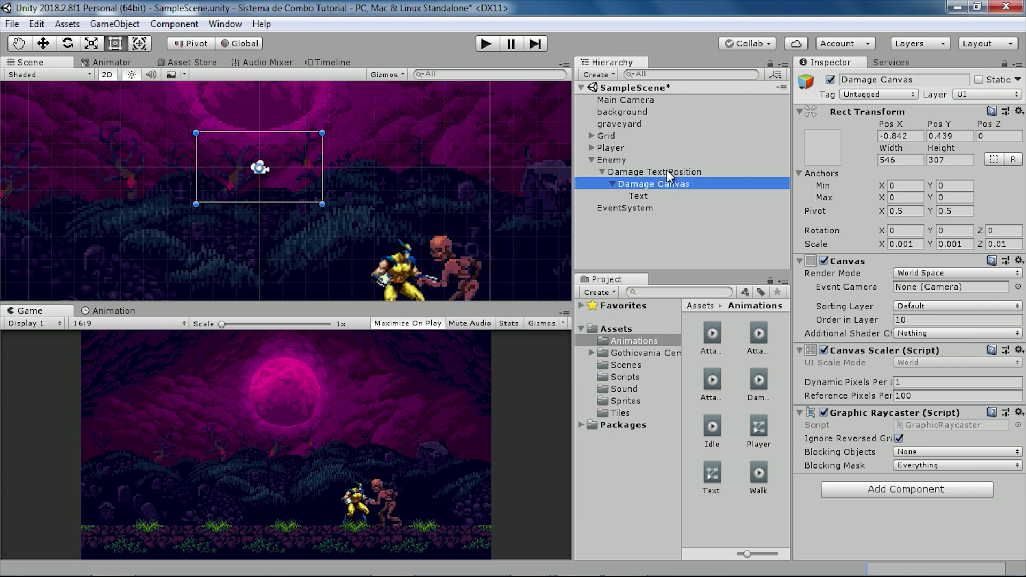
pyautogui.click(901, 136)
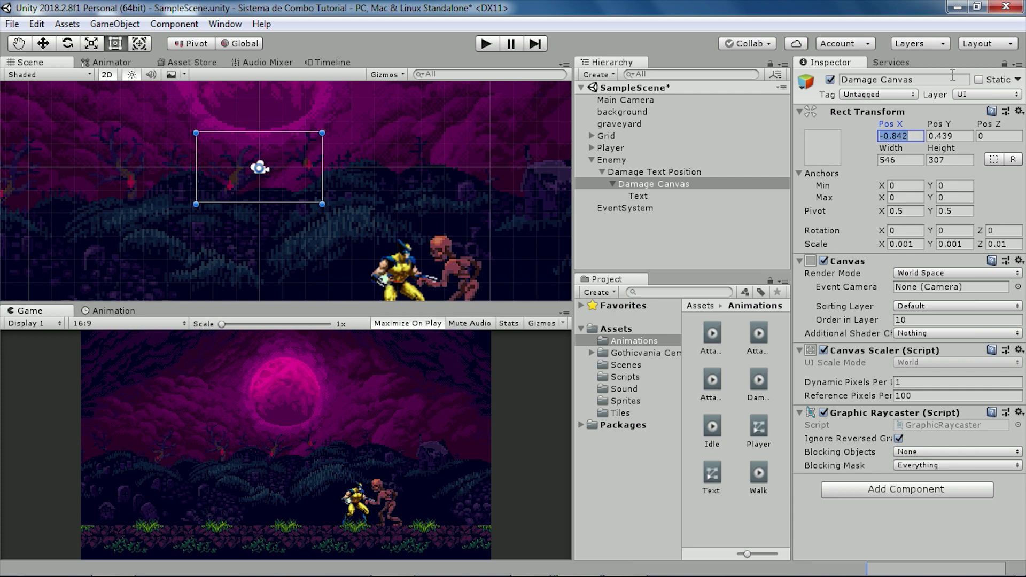
pyautogui.write('0')
pyautogui.press('Tab')
pyautogui.write('0')
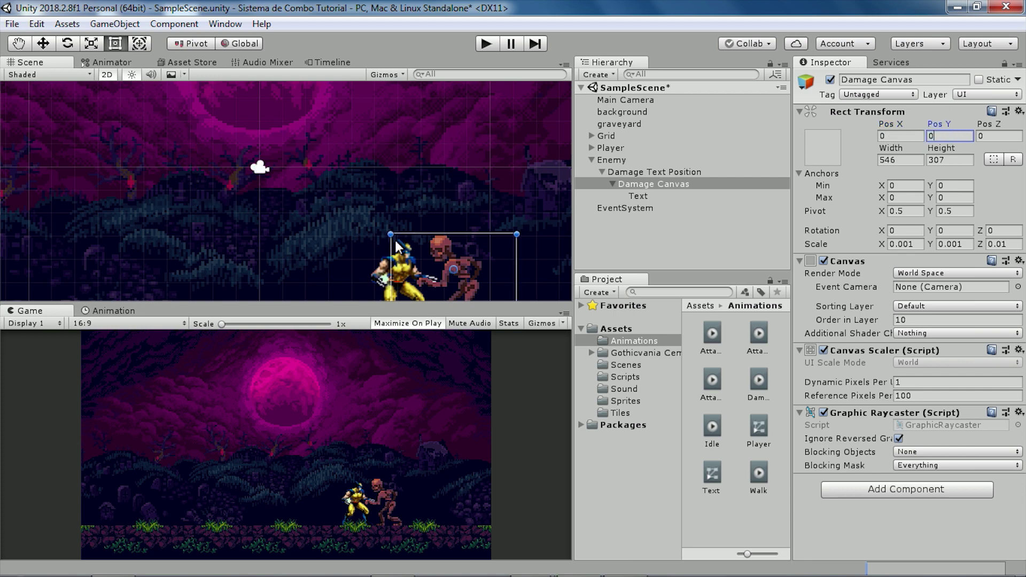
pyautogui.write('f')
pyautogui.click(648, 171)
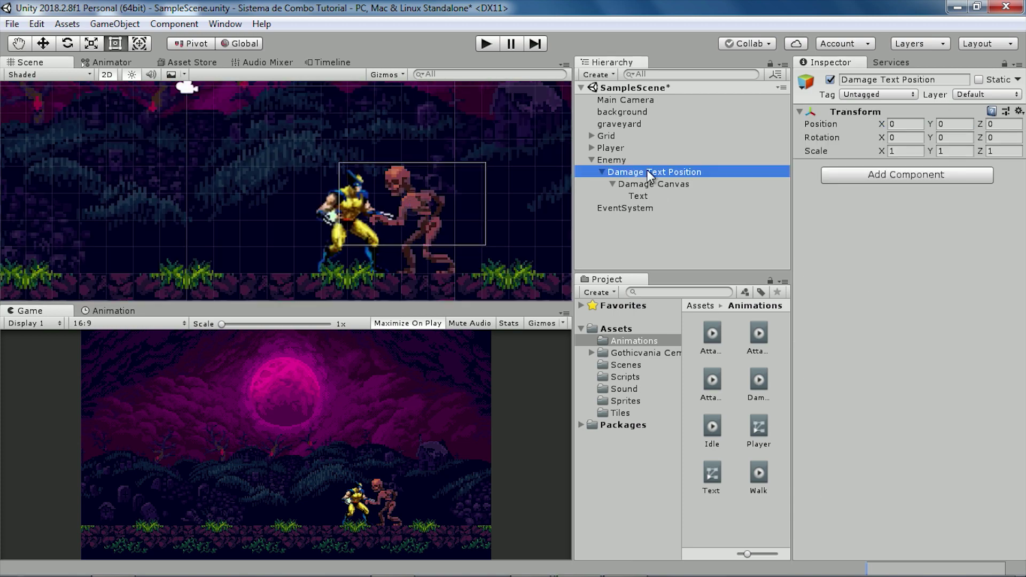
# Switch to the Move tool and preview the Damage Text animation on the Text object.
pyautogui.click(42, 44)
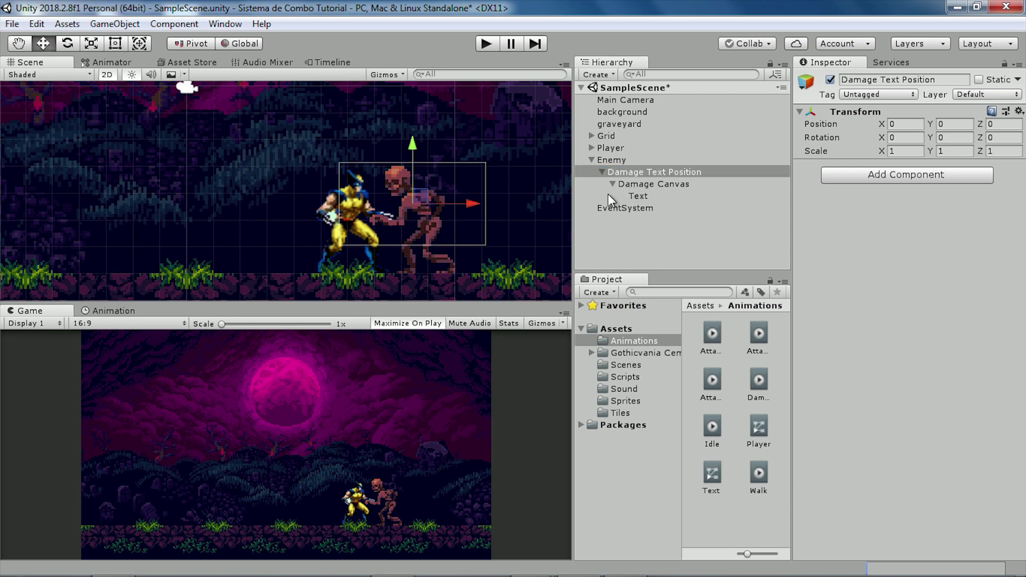
pyautogui.click(639, 196)
pyautogui.click(107, 311)
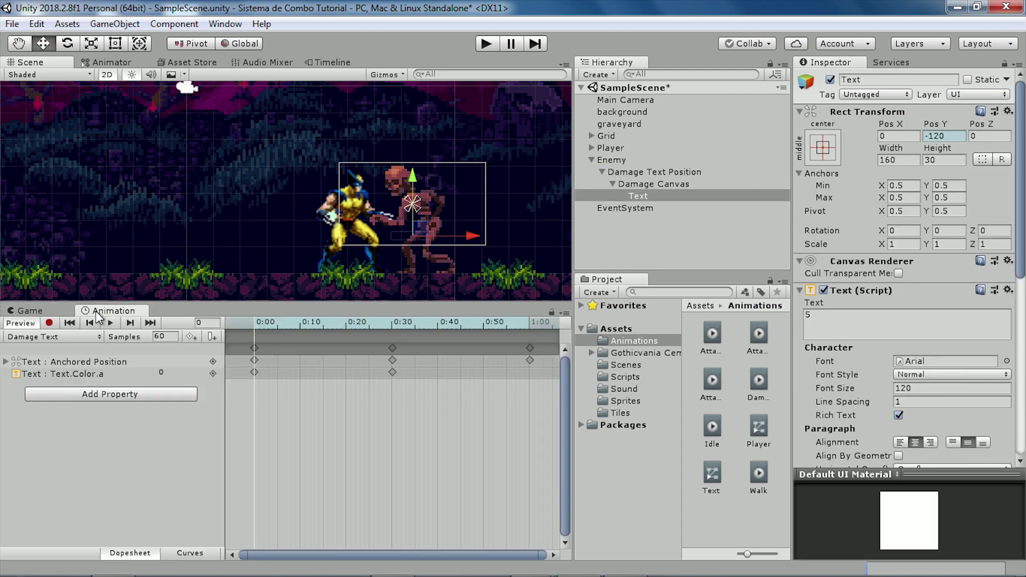
pyautogui.click(110, 323)
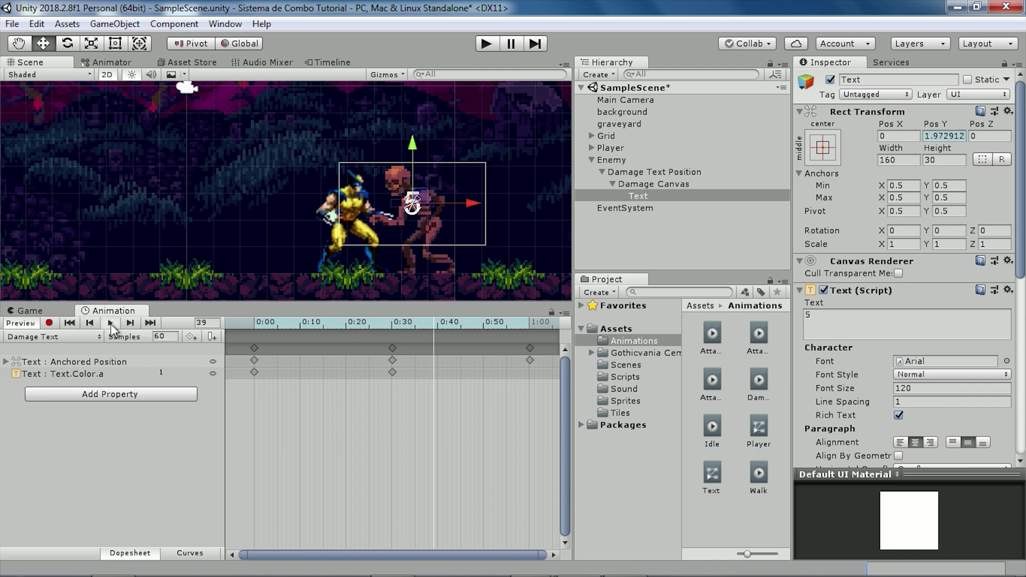
# Raise Damage Text Position above the Enemy's head and replay the animation.
pyautogui.click(636, 172)
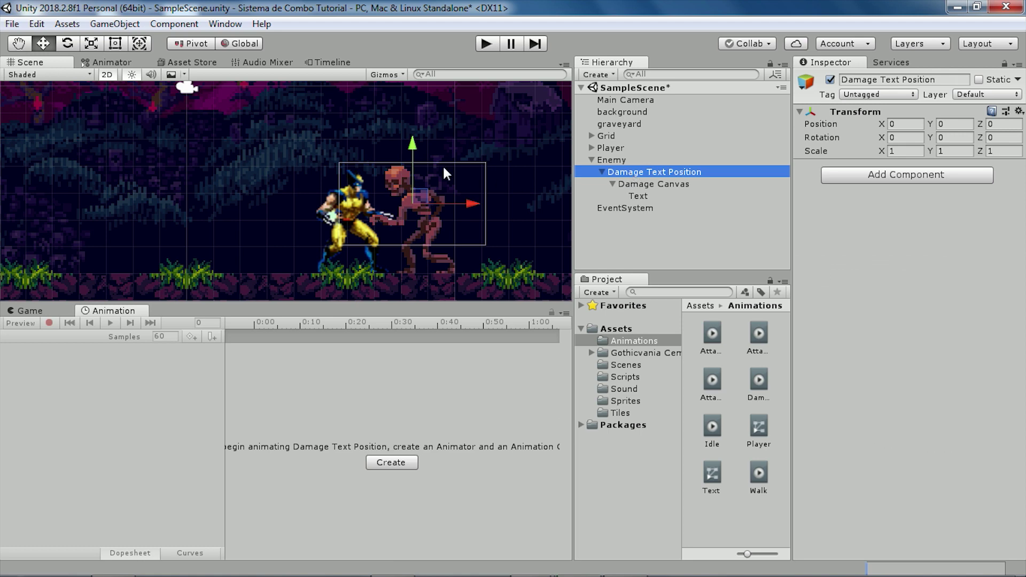
pyautogui.moveTo(412, 145); pyautogui.dragTo(431, 100)
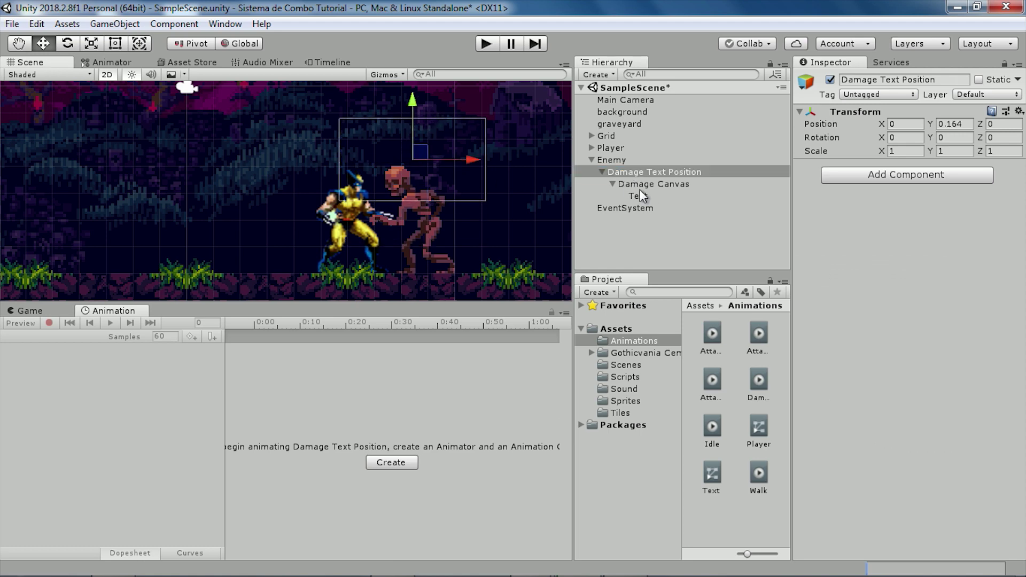
pyautogui.click(638, 196)
pyautogui.click(113, 324)
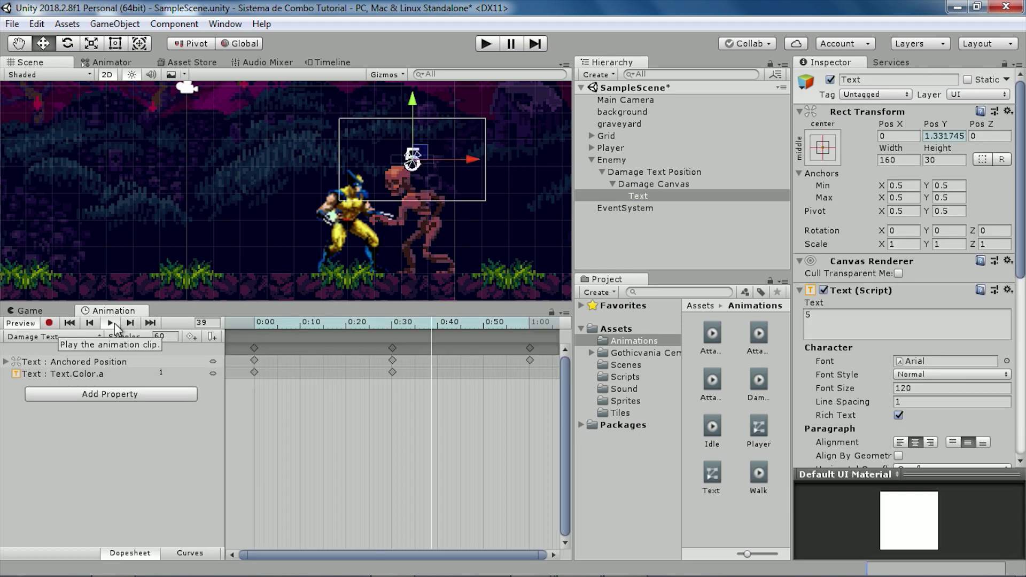
# Lift Damage Text Position a little higher and check the animation preview again.
pyautogui.click(636, 171)
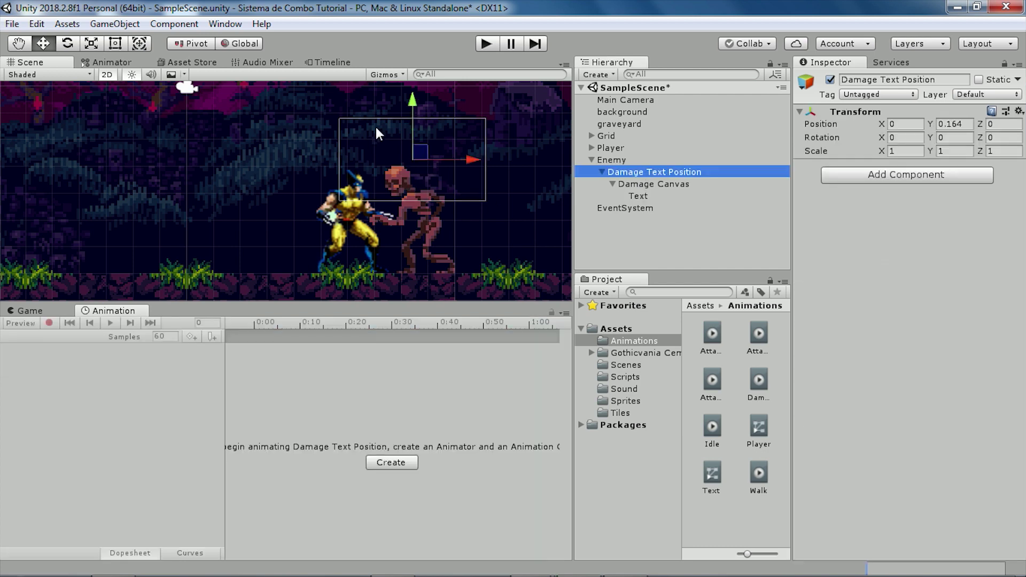
pyautogui.moveTo(412, 106); pyautogui.dragTo(428, 86)
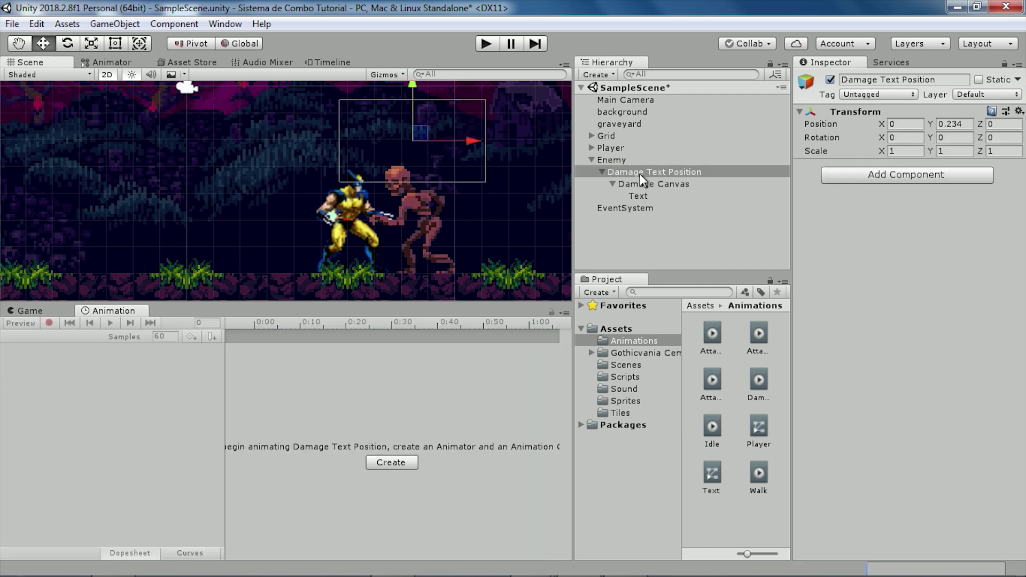
pyautogui.click(645, 195)
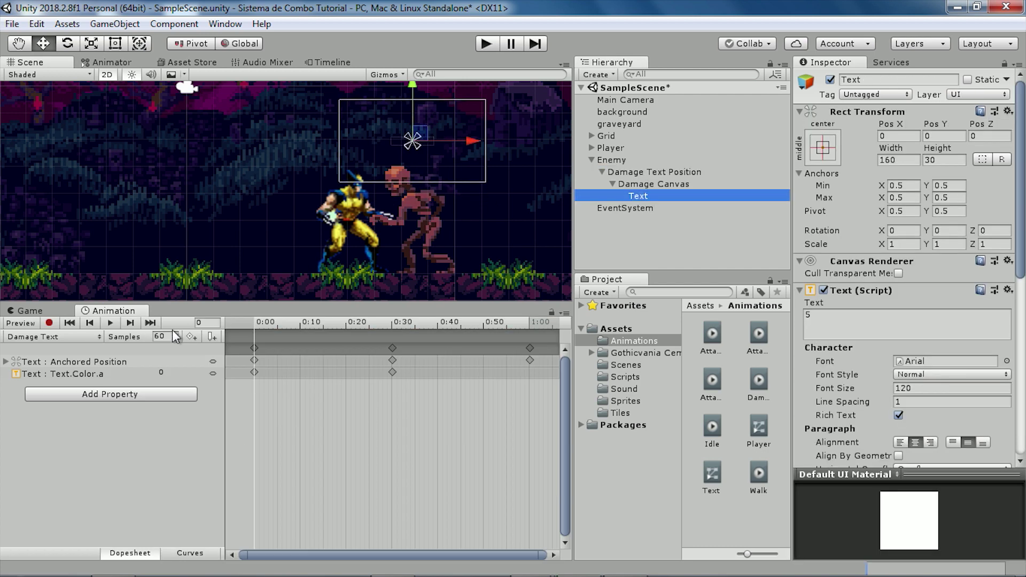
pyautogui.click(112, 323)
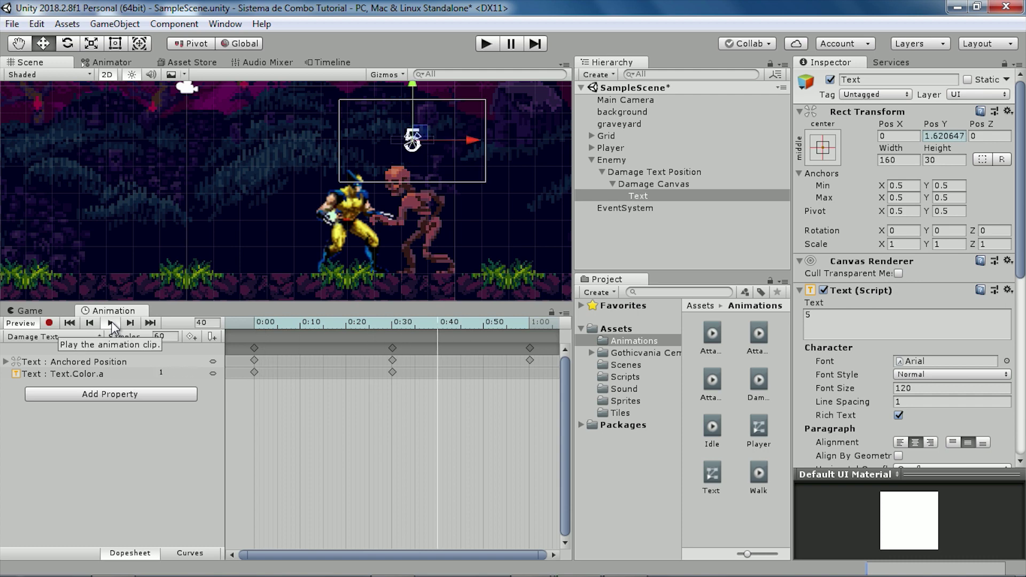
pyautogui.click(111, 322)
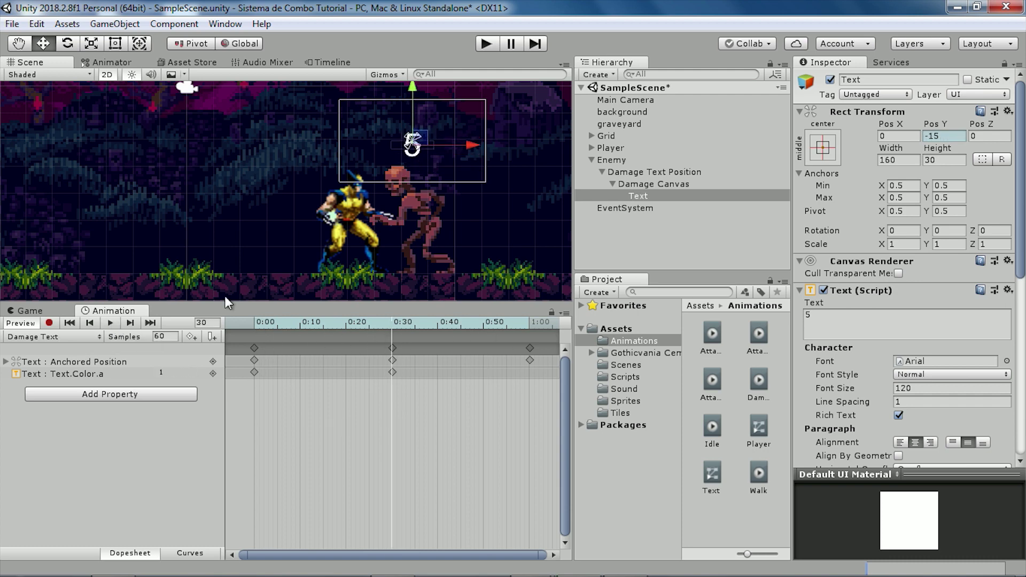
# Nudge Damage Text Position up and left to -0.059, 0.245, 0, then preview once more.
pyautogui.click(633, 174)
pyautogui.moveTo(416, 85); pyautogui.dragTo(419, 79)
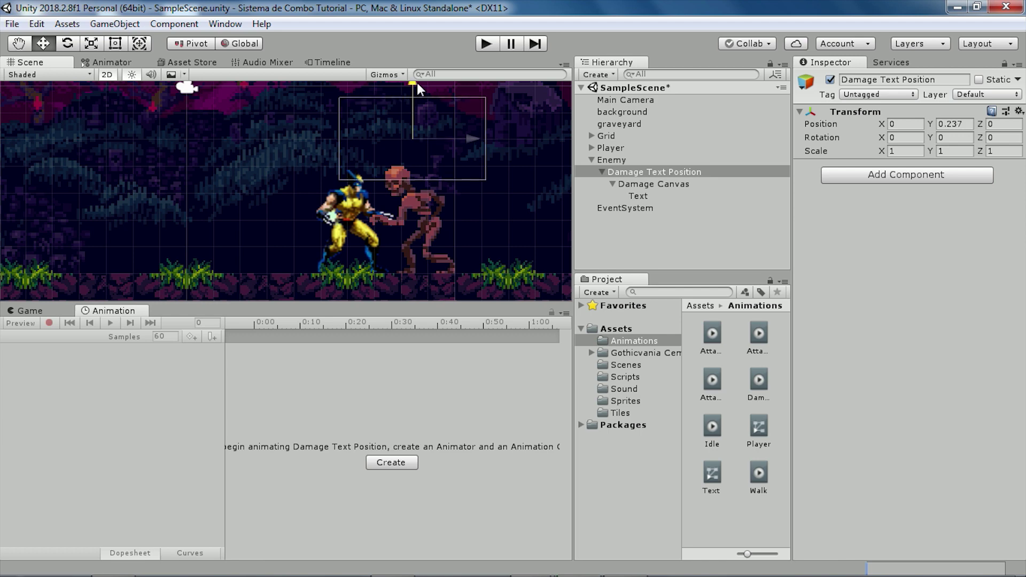
pyautogui.moveTo(474, 136); pyautogui.dragTo(459, 137)
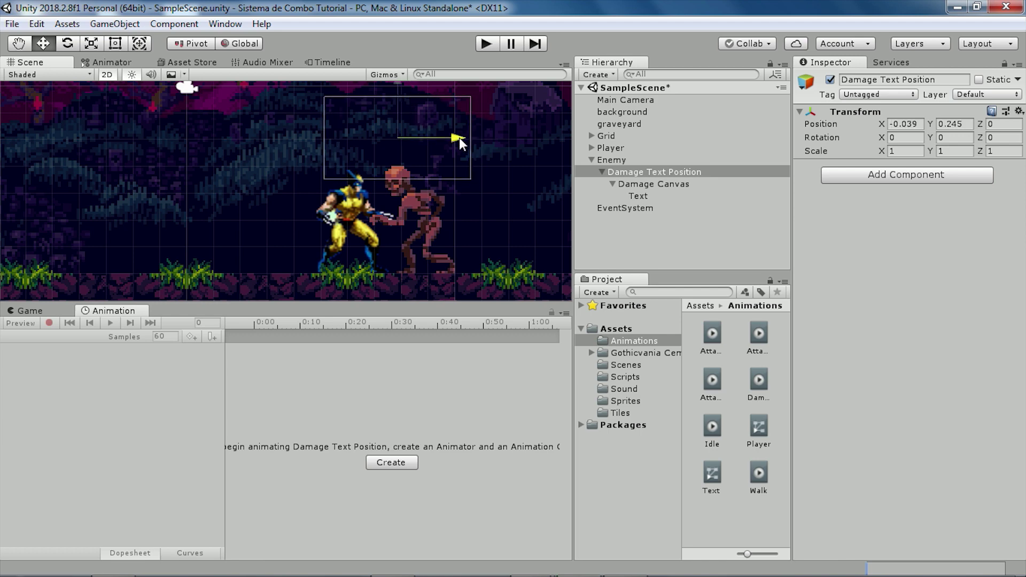
pyautogui.click(638, 195)
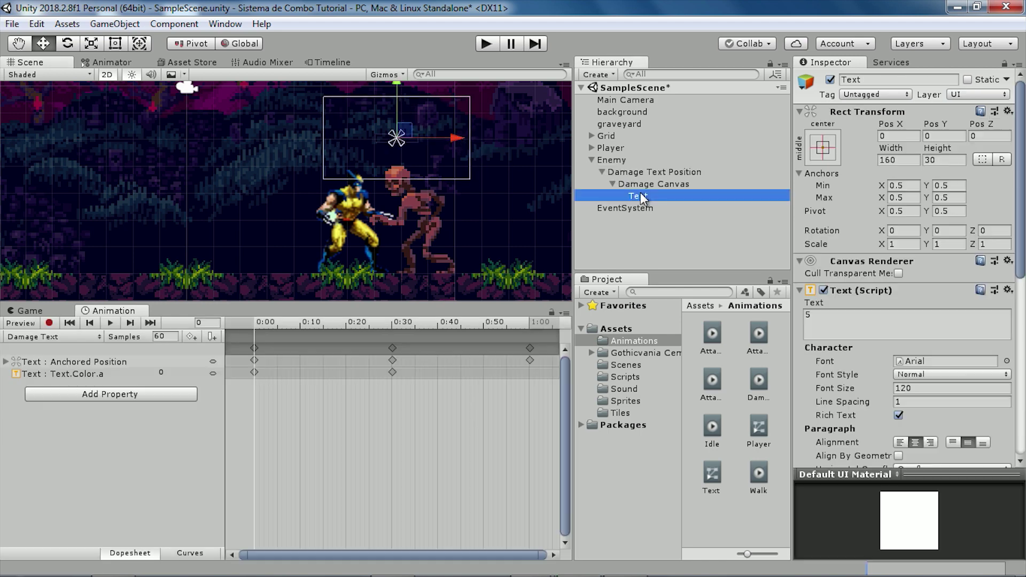
pyautogui.click(111, 323)
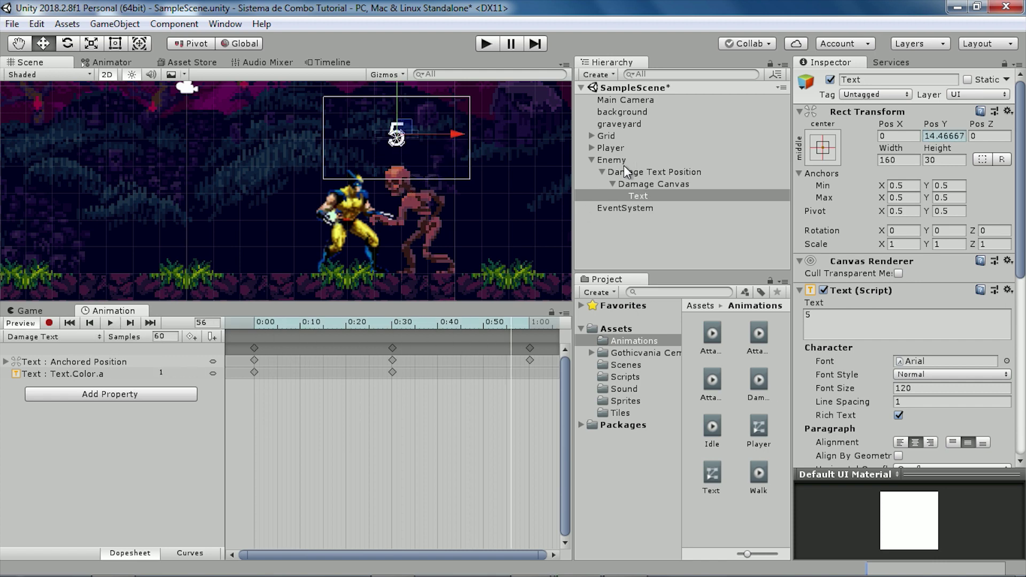
pyautogui.click(636, 172)
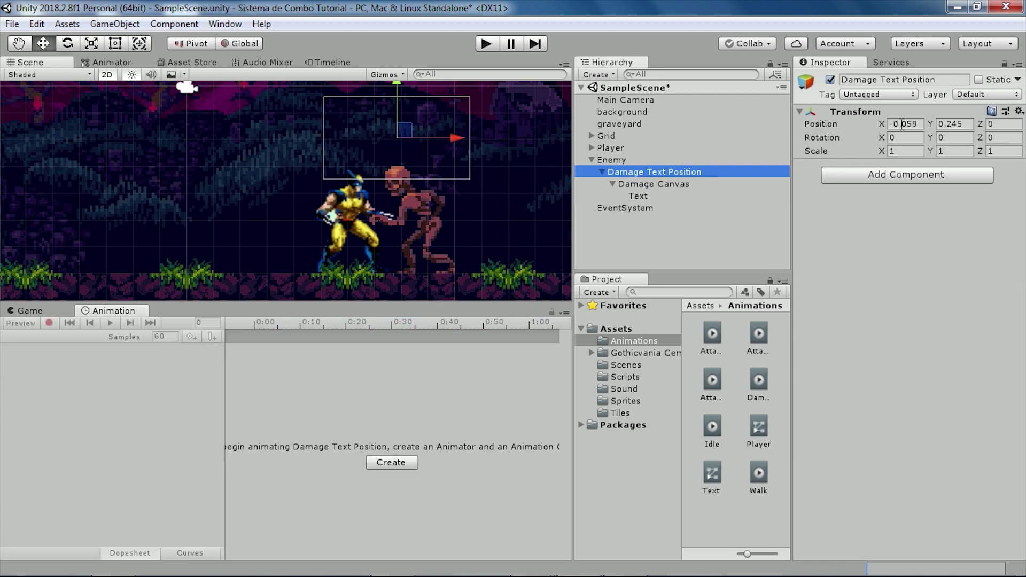
pyautogui.click(663, 185)
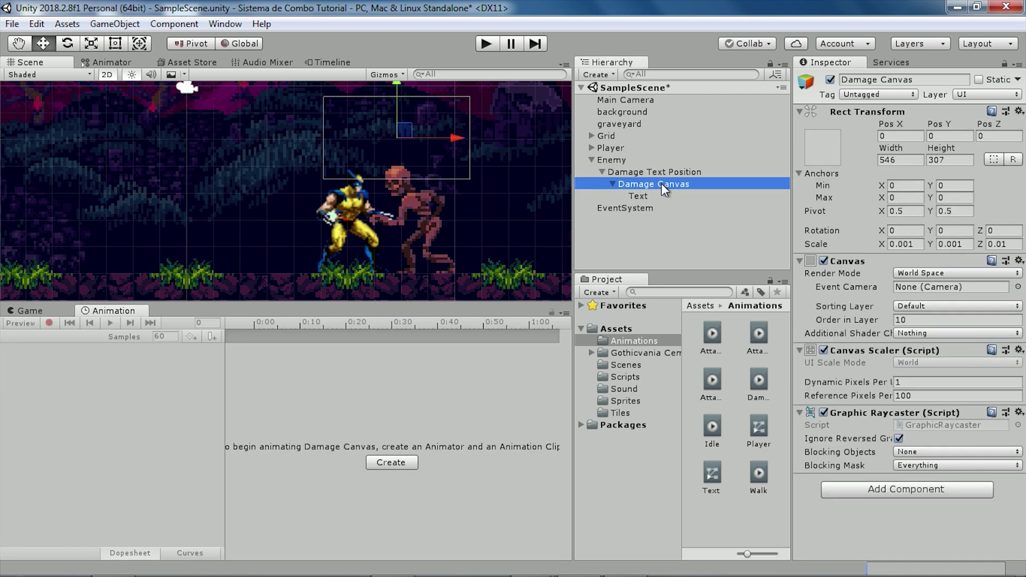
# Move Damage Canvas out of Enemy to the scene root and set its position to 0.
pyautogui.moveTo(655, 187); pyautogui.dragTo(614, 155)
pyautogui.click(914, 135)
pyautogui.write('0')
pyautogui.press('Tab')
pyautogui.write('0')
pyautogui.press('Return')
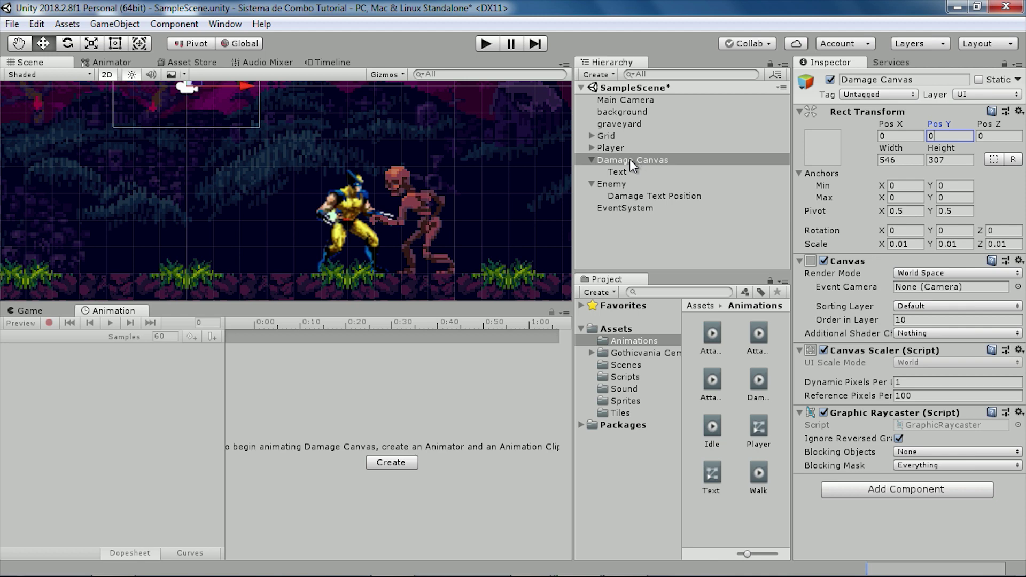
# Create a new 'Prefabs' folder in Assets.
pyautogui.rightClick(611, 329)
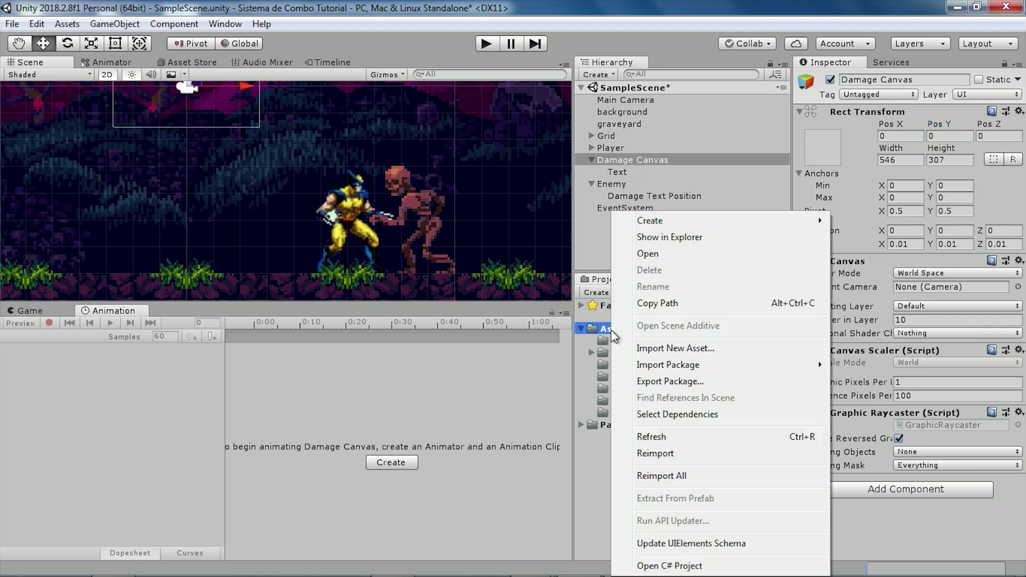
pyautogui.moveTo(669, 224)
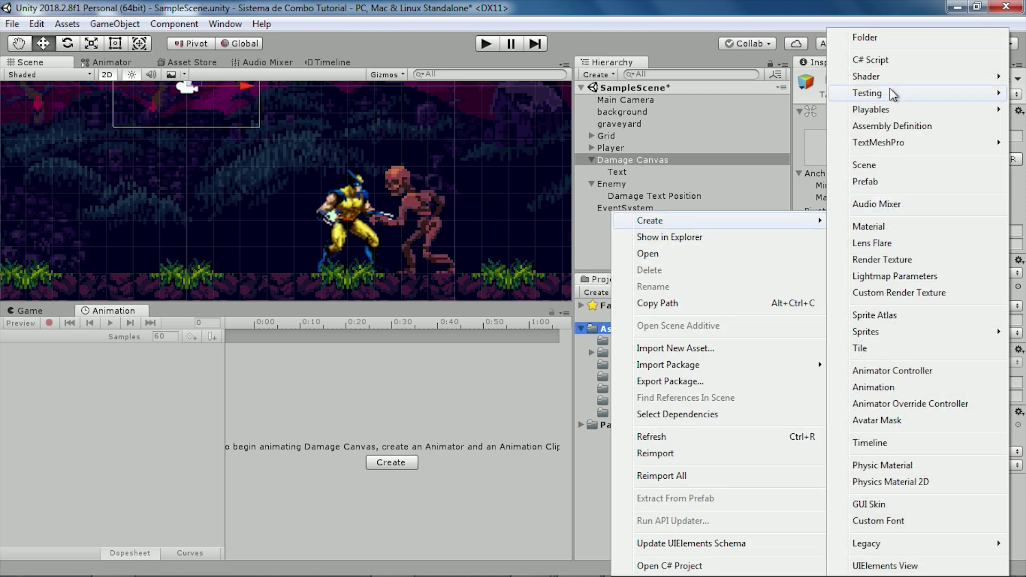
pyautogui.click(884, 38)
pyautogui.write('Prefabs')
pyautogui.press('Return')
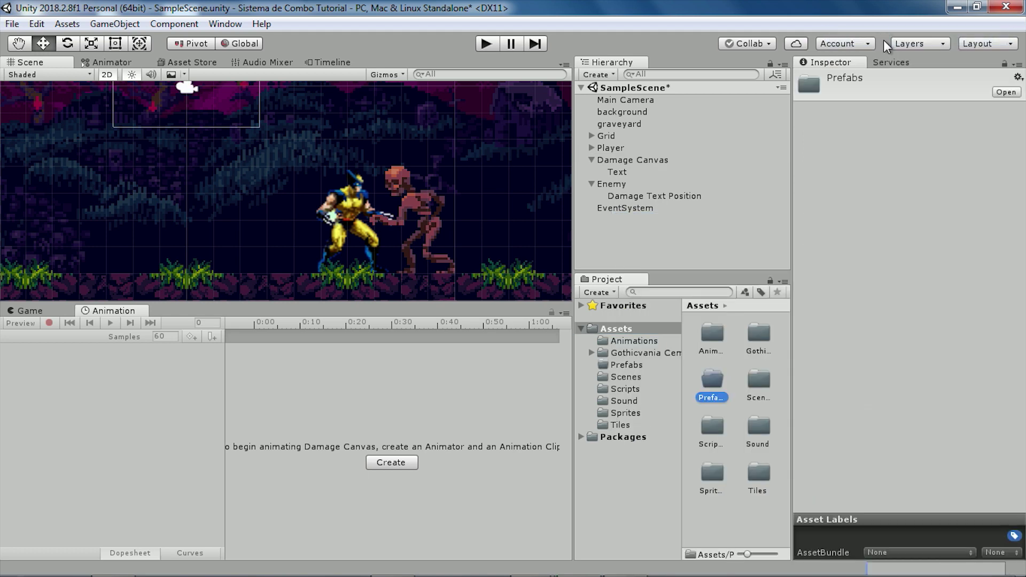
# Save Damage Canvas as a prefab in Prefabs, delete its scene instance, and select Enemy.
pyautogui.moveTo(632, 160); pyautogui.dragTo(709, 296)
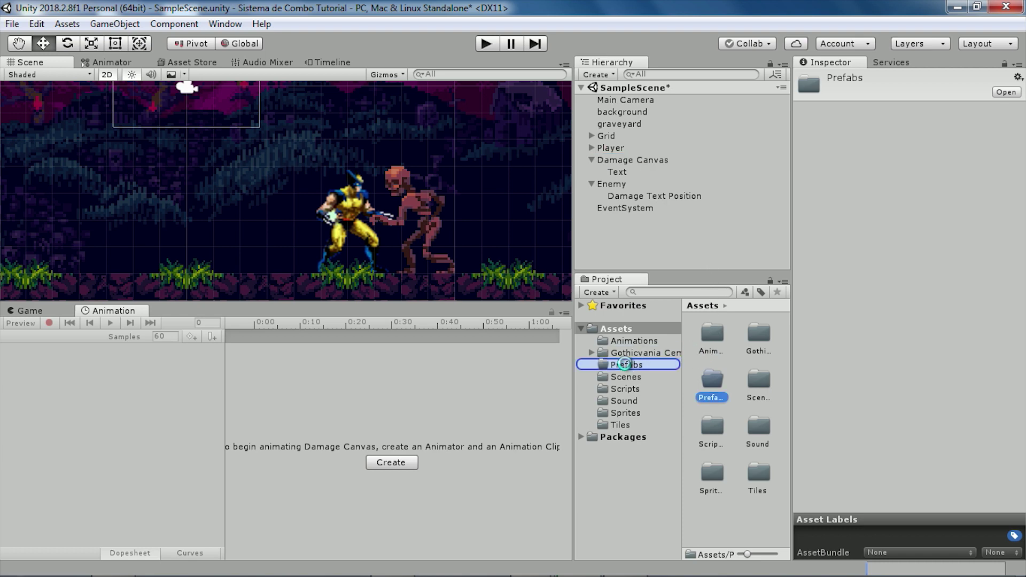
pyautogui.moveTo(631, 365); pyautogui.dragTo(626, 364)
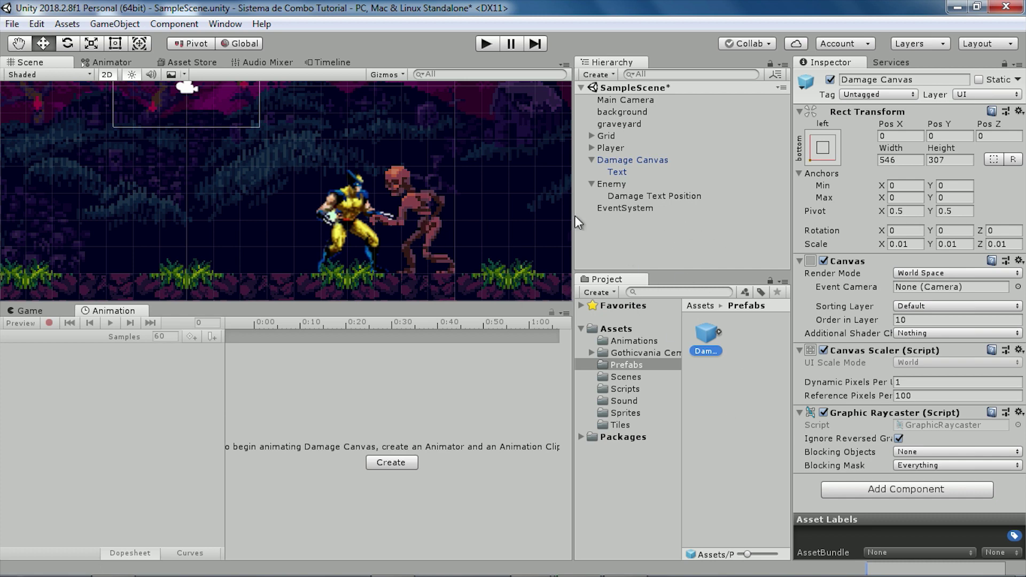
pyautogui.click(627, 225)
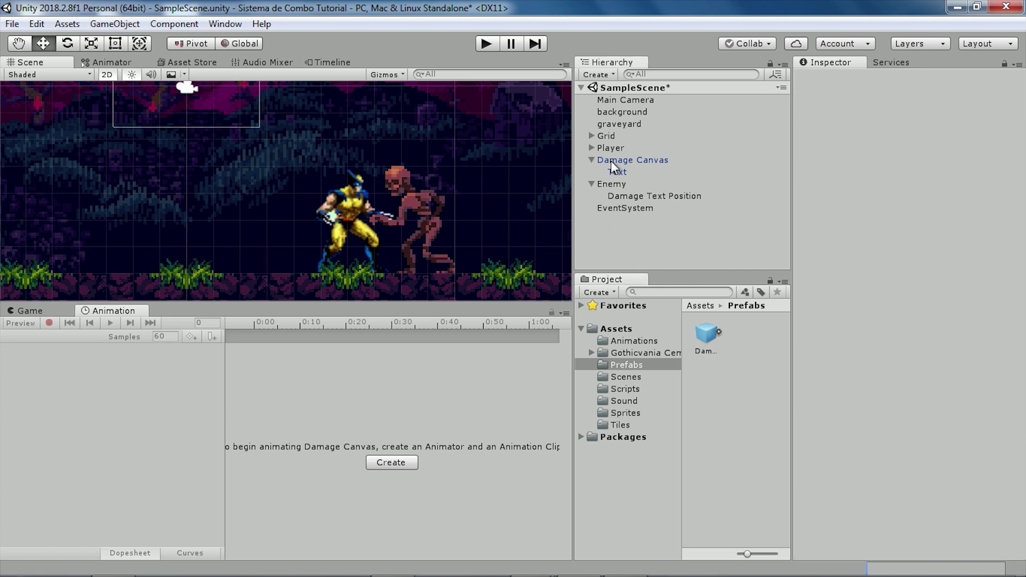
pyautogui.click(633, 161)
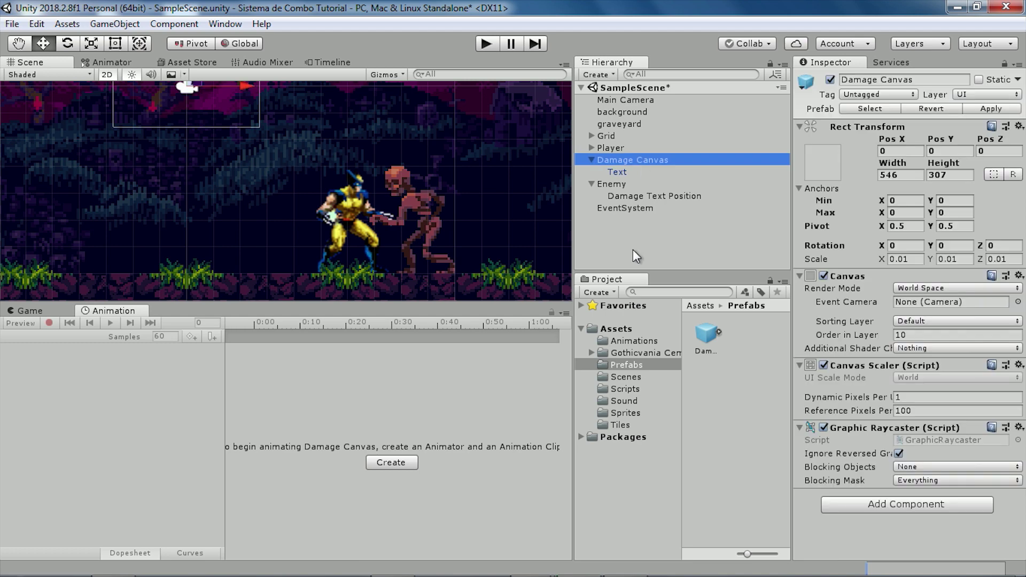
pyautogui.press('Delete')
pyautogui.click(618, 160)
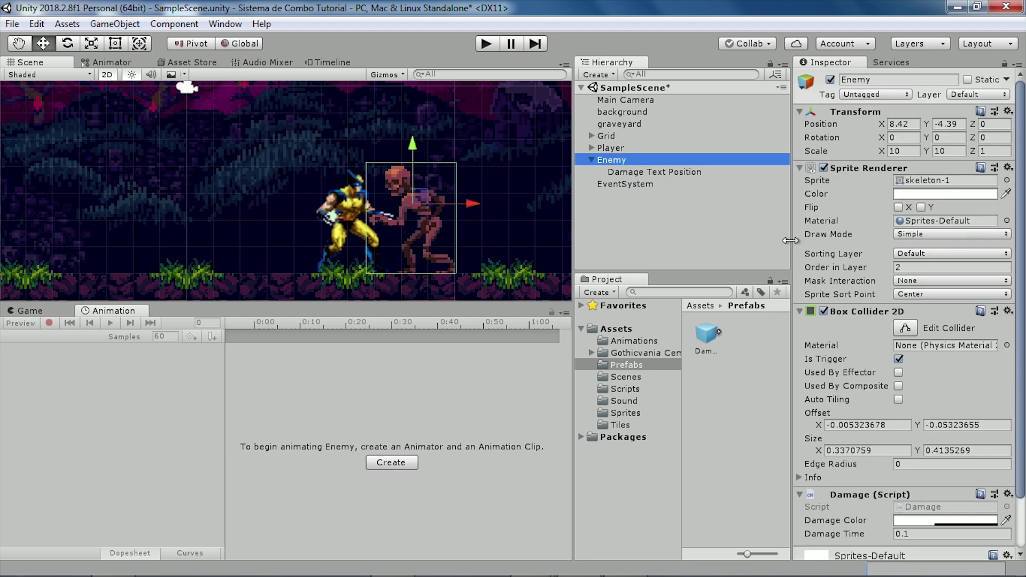
pyautogui.scroll(-2, 963, 399)
# Open Damage.cs and add 'public GameObject damageText;' below the damageTime field.
pyautogui.doubleClick(941, 447)
pyautogui.scroll(3, 175, 249)
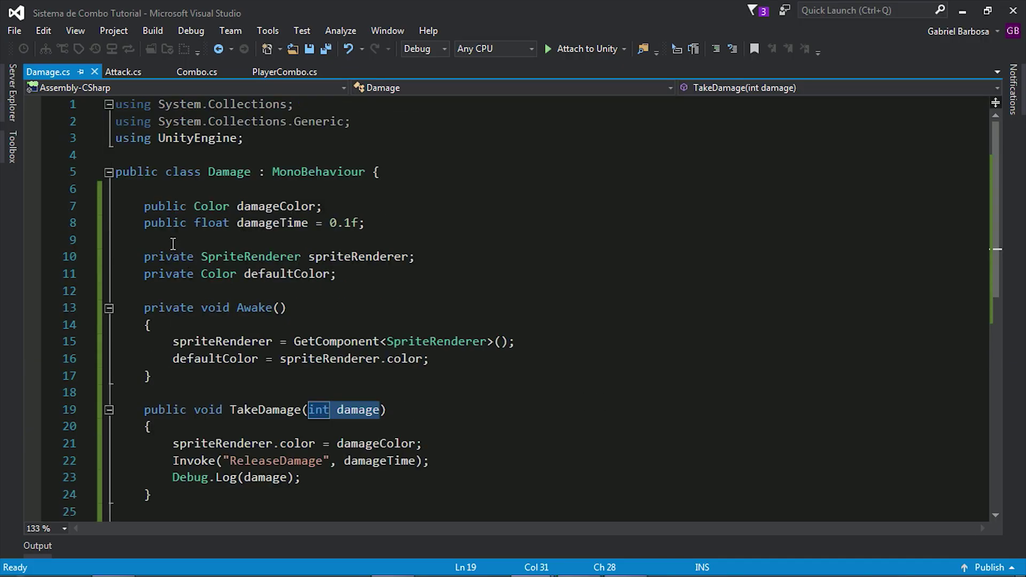
pyautogui.click(179, 241)
pyautogui.press('Return')
pyautogui.press('Return')
pyautogui.press('Up')
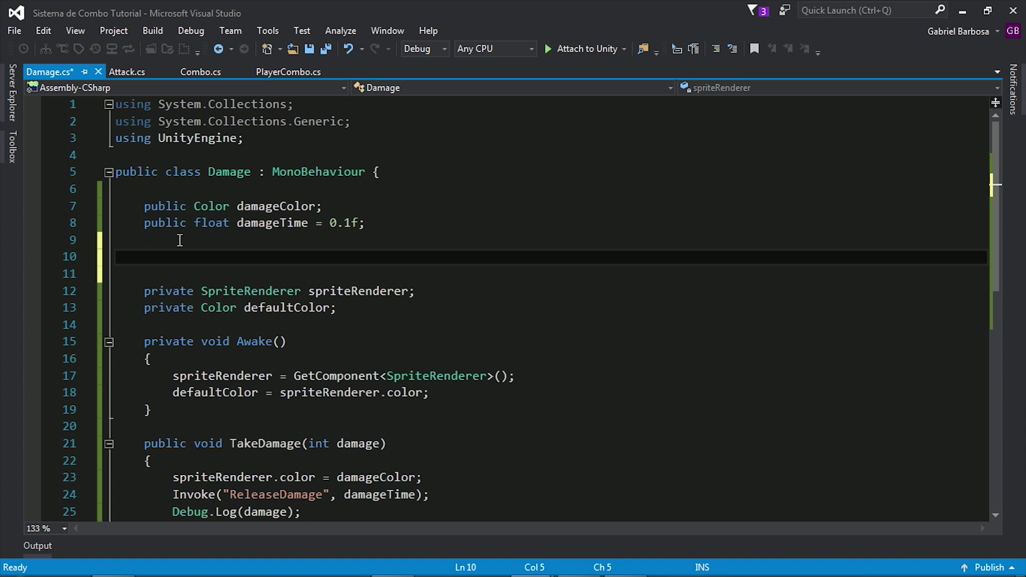
pyautogui.write('public gameobj')
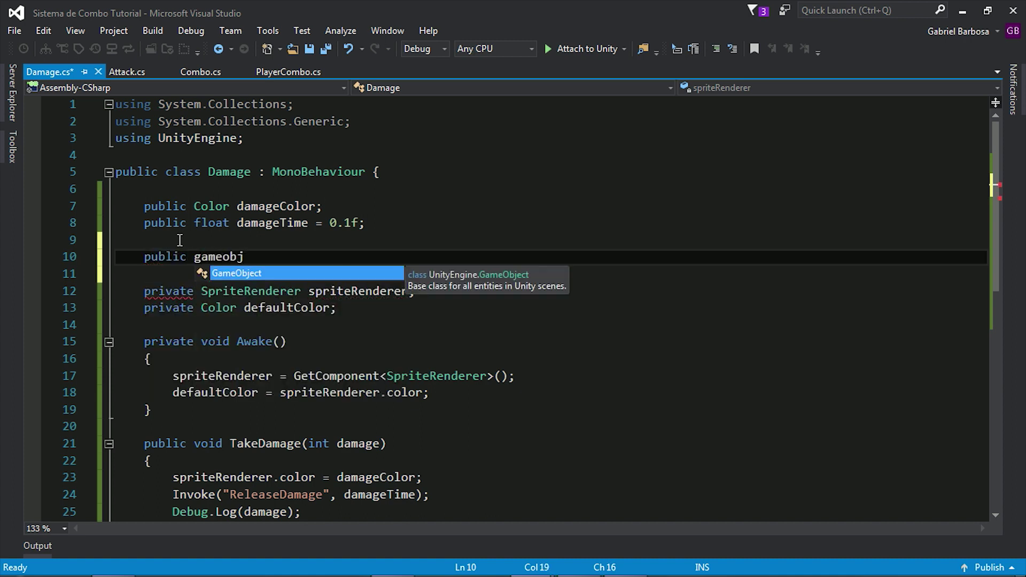
pyautogui.press('Tab')
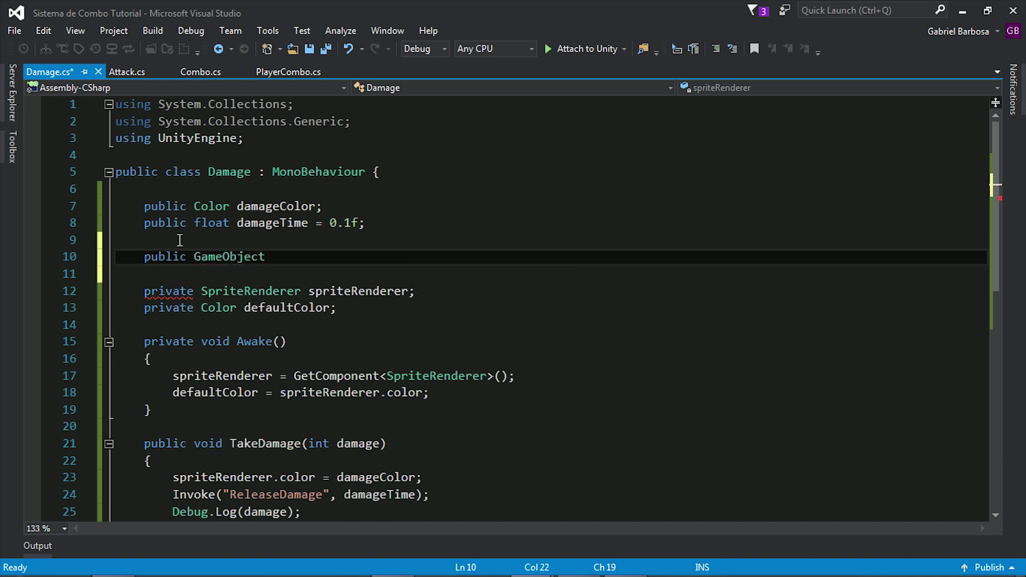
pyautogui.write('damageText;')
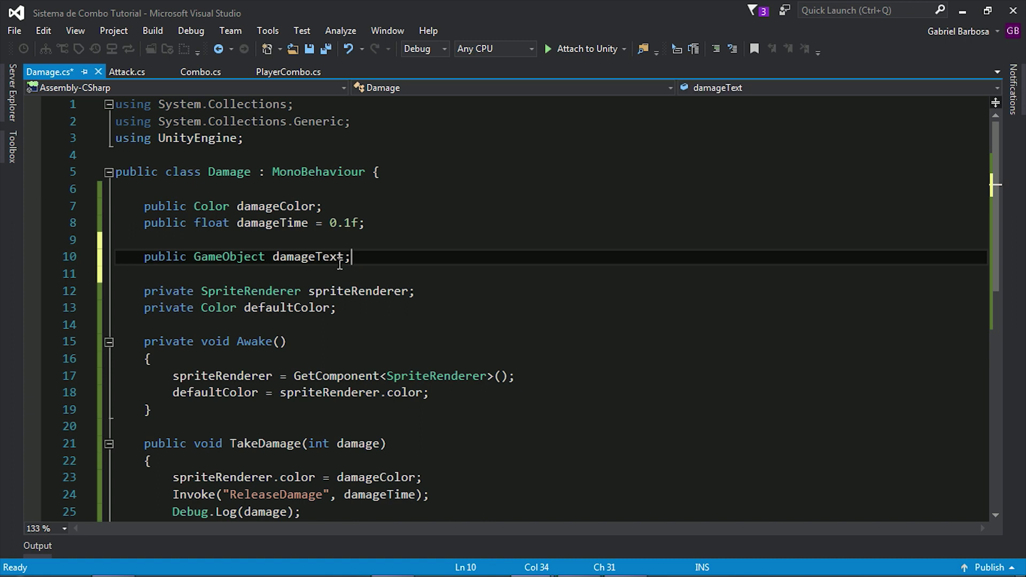
# Begin a 'public Transform' field on the next line.
pyautogui.press('Return')
pyautogui.write('public ')
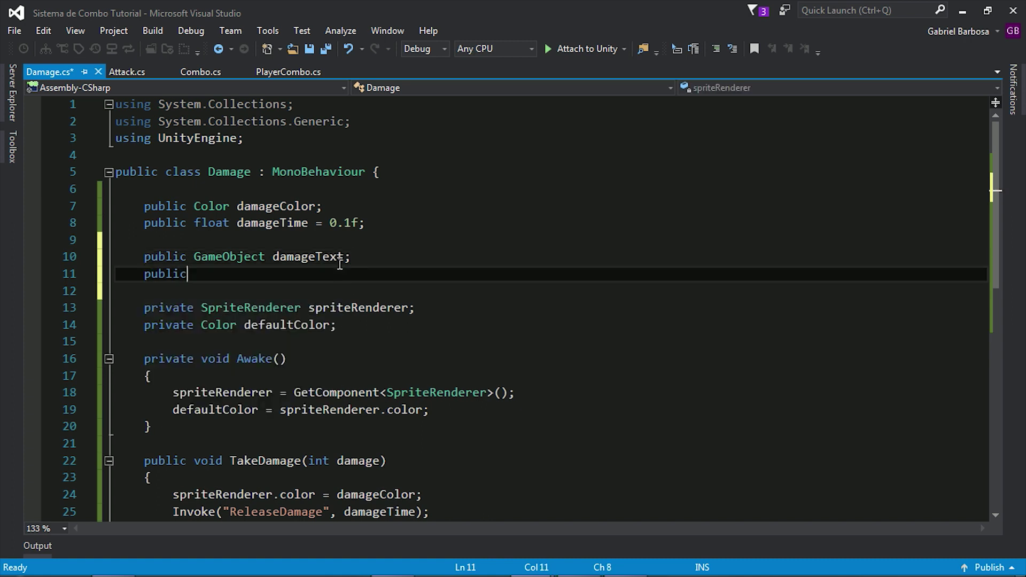
pyautogui.write('tran')
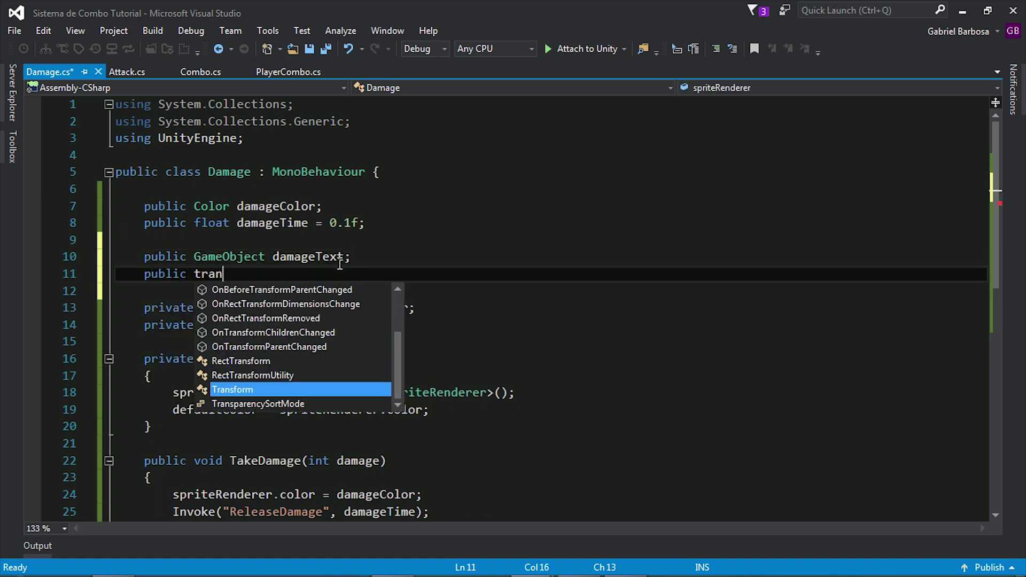
pyautogui.press('Tab')
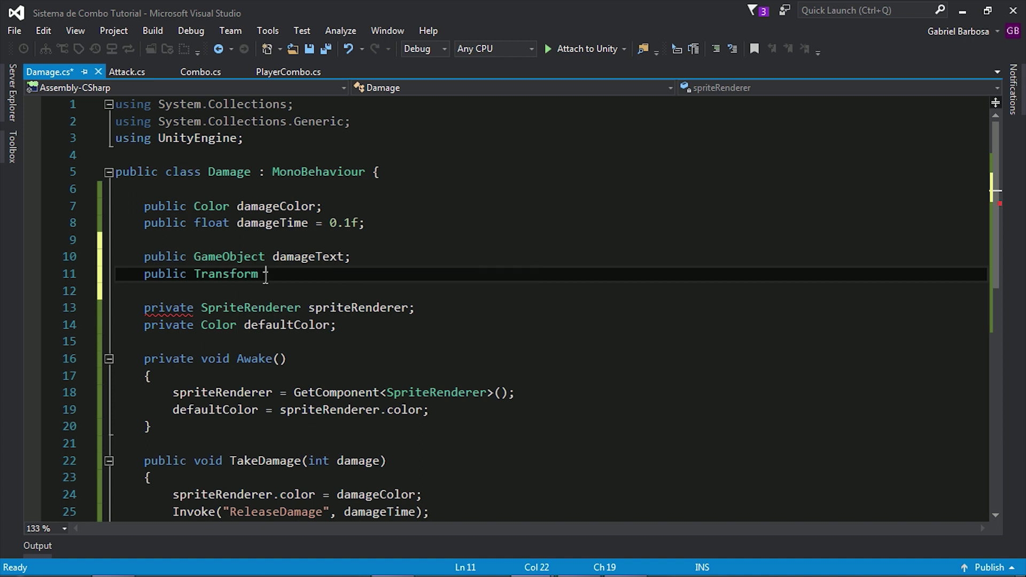
# Declare a public Transform damageTextPosition field and delete the Debug.Log(damage) line from TakeDamage.
pyautogui.write('damage')
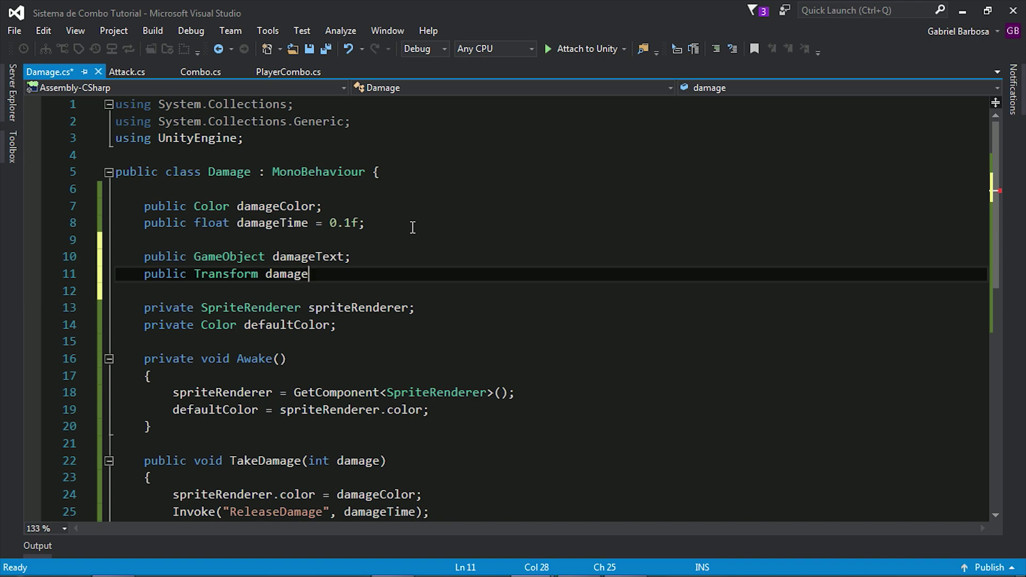
pyautogui.write('TextPosition;')
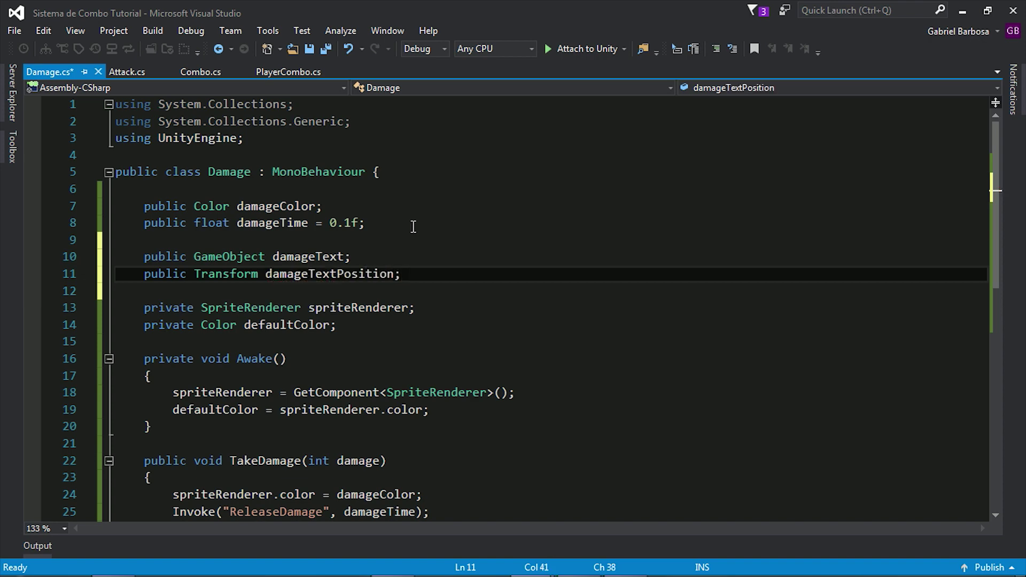
pyautogui.scroll(-4, 413, 226)
pyautogui.click(353, 331)
pyautogui.hotkey('shift', 'Home')
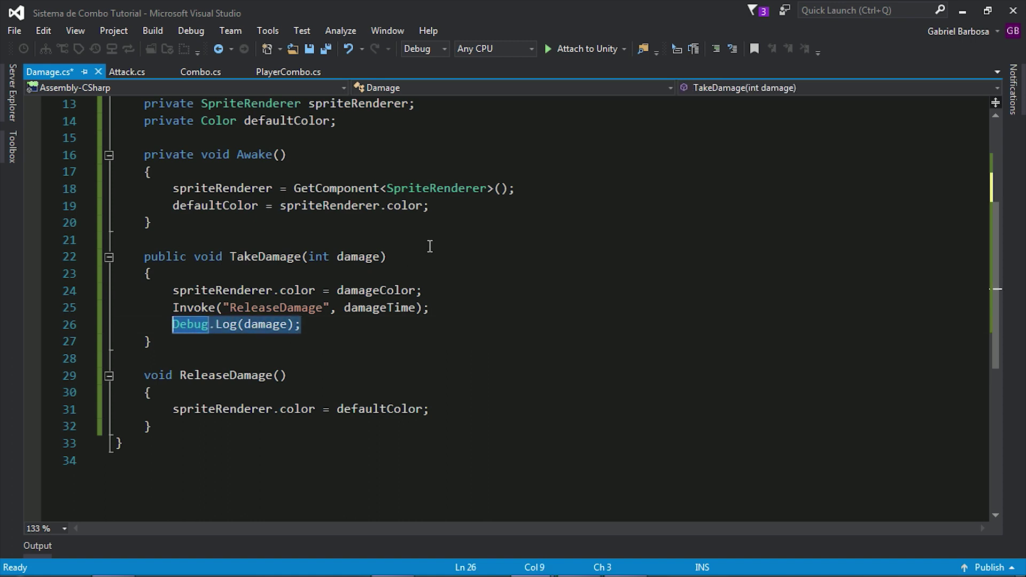
pyautogui.press('Delete')
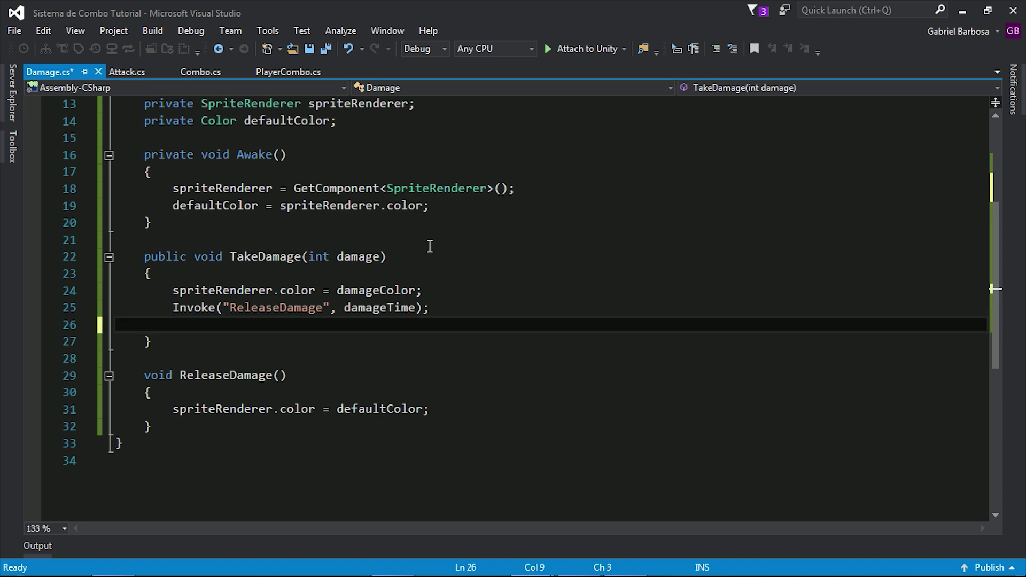
pyautogui.scroll(2, 429, 246)
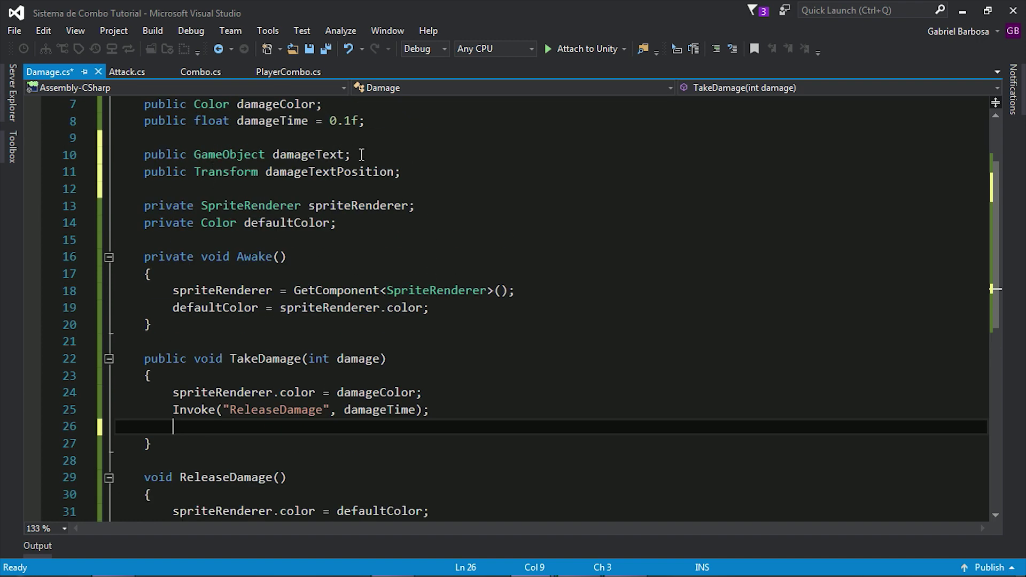
pyautogui.scroll(-1, 433, 263)
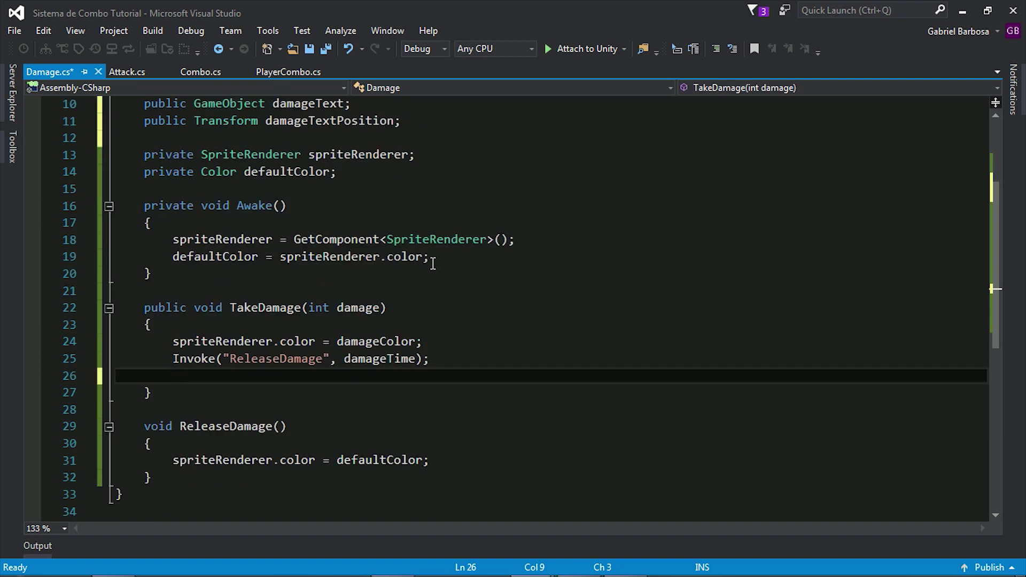
# Start a 'GameObject newDamageText = Instantiate(' statement in TakeDamage.
pyautogui.write('game')
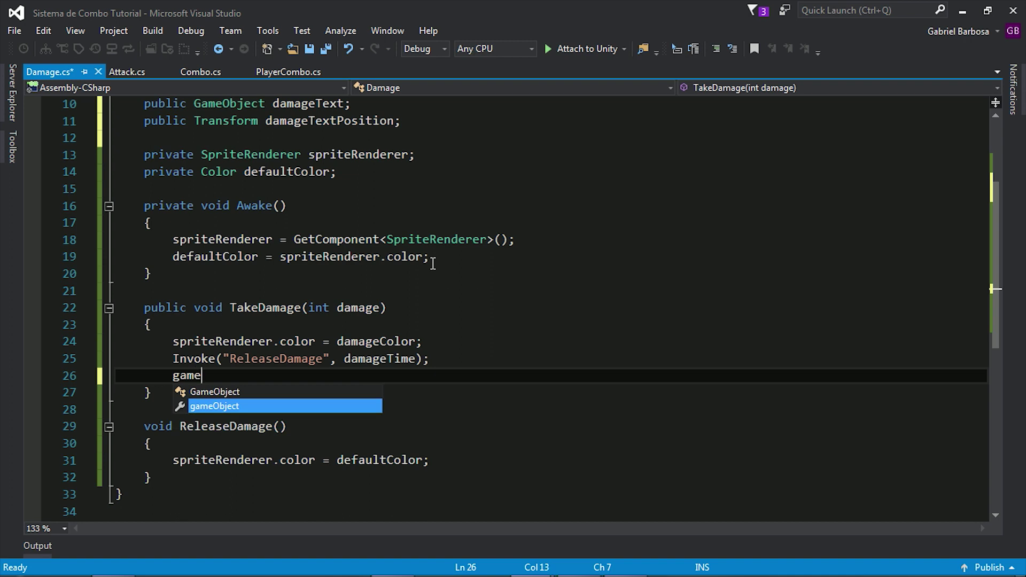
pyautogui.press('Up')
pyautogui.press('Tab')
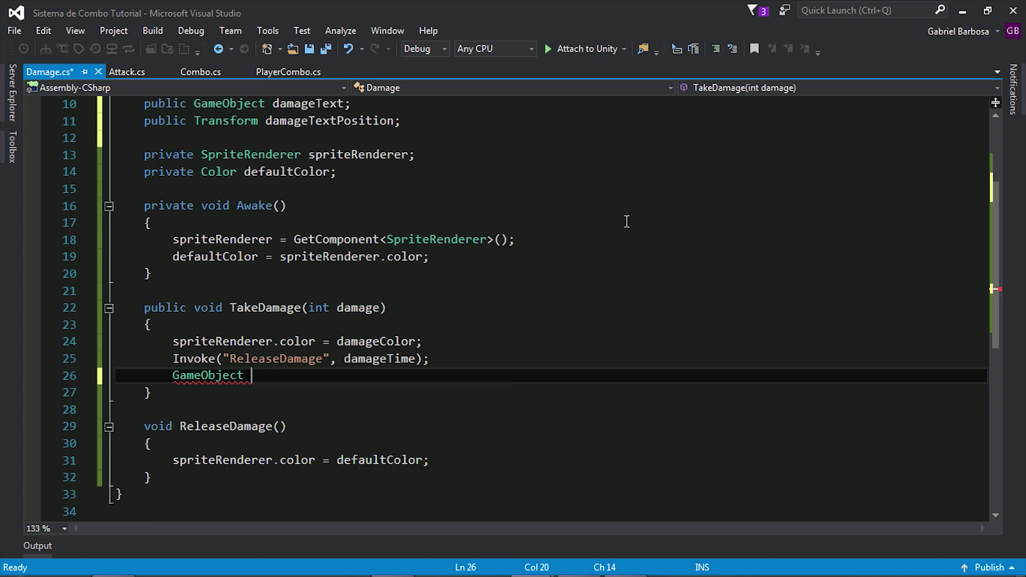
pyautogui.write('newDamageText =')
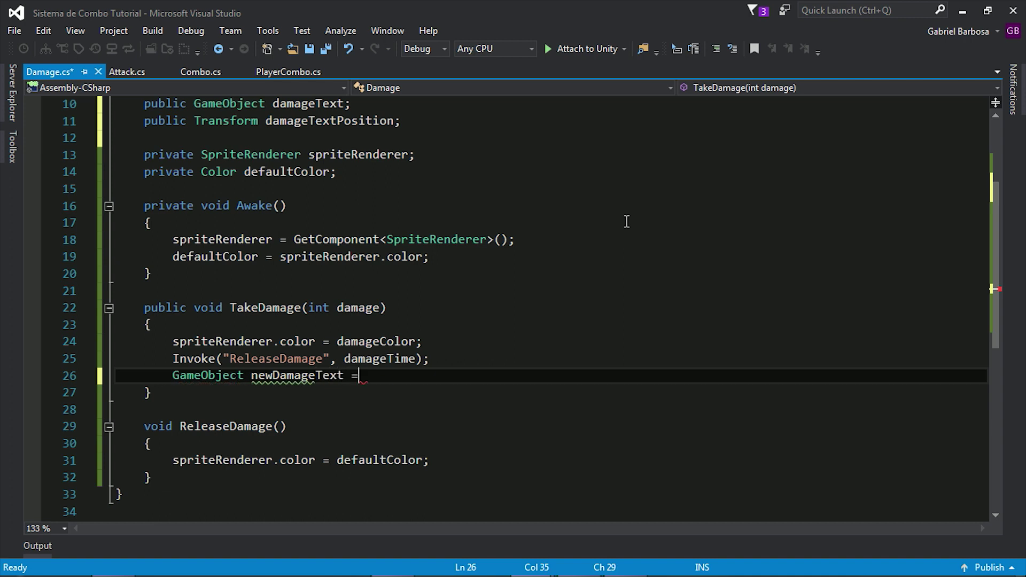
pyautogui.write(' inst')
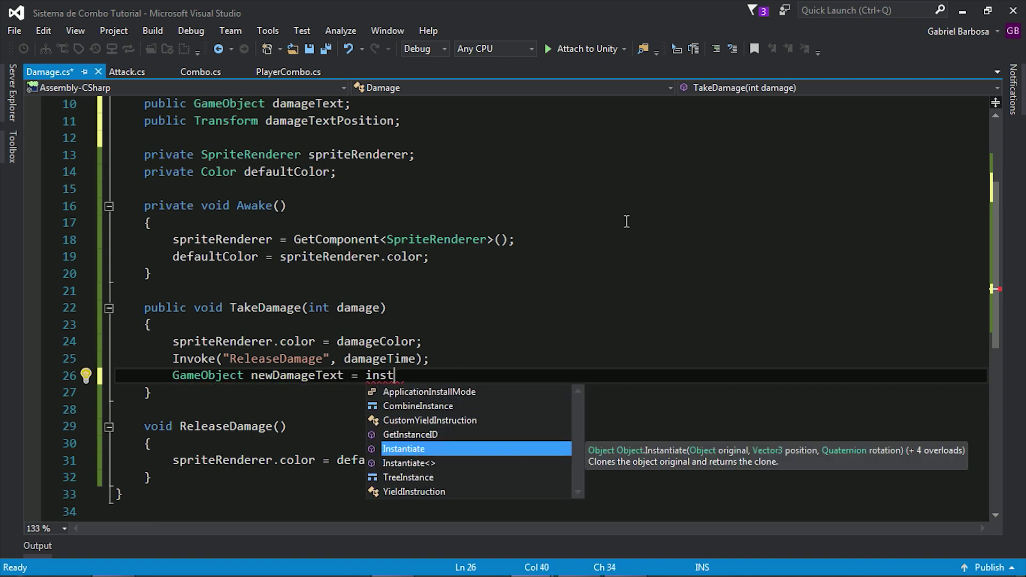
pyautogui.press('Tab')
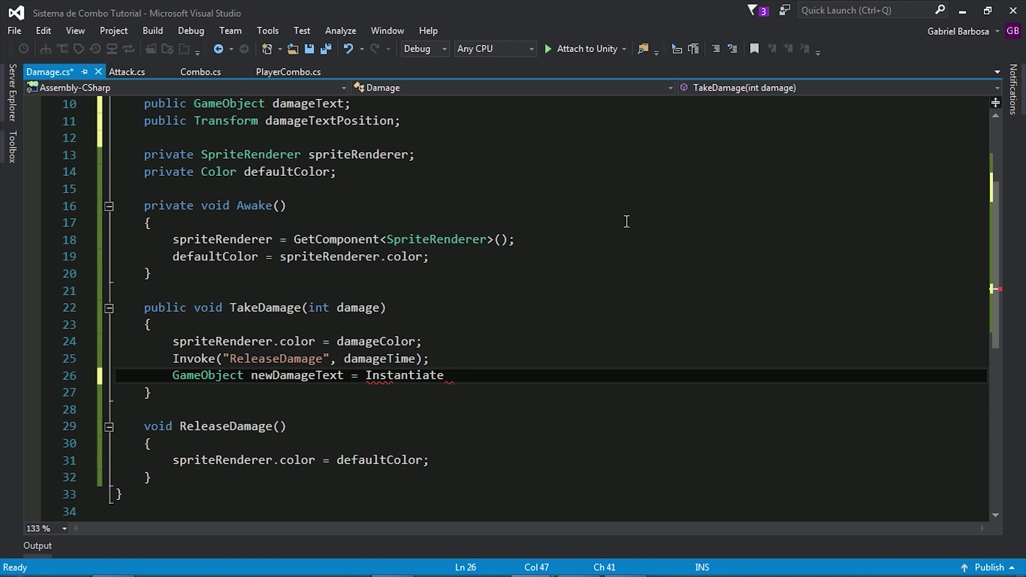
pyautogui.write('(')
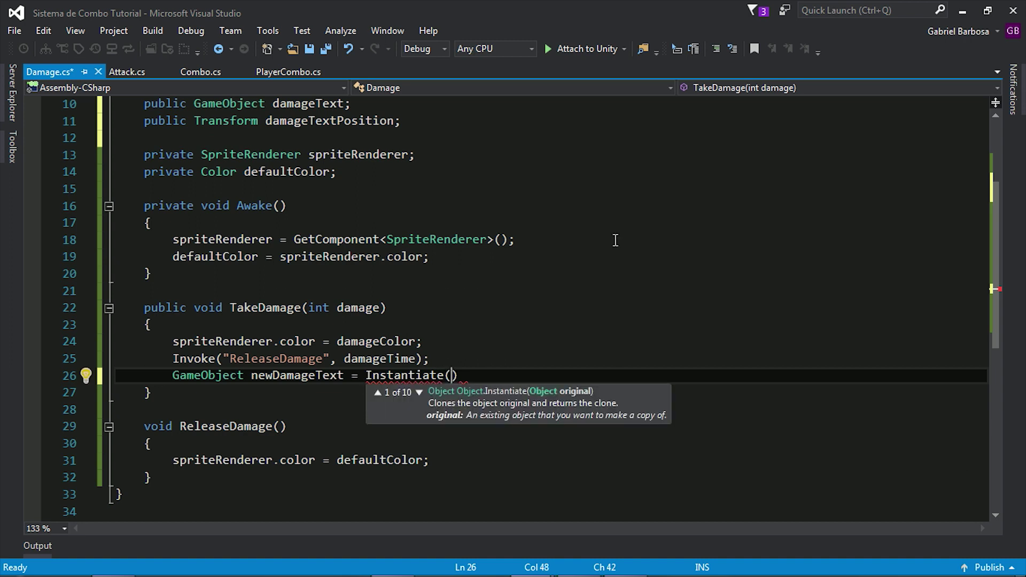
# Pass the damageText prefab as the first Instantiate argument.
pyautogui.scroll(1, 615, 240)
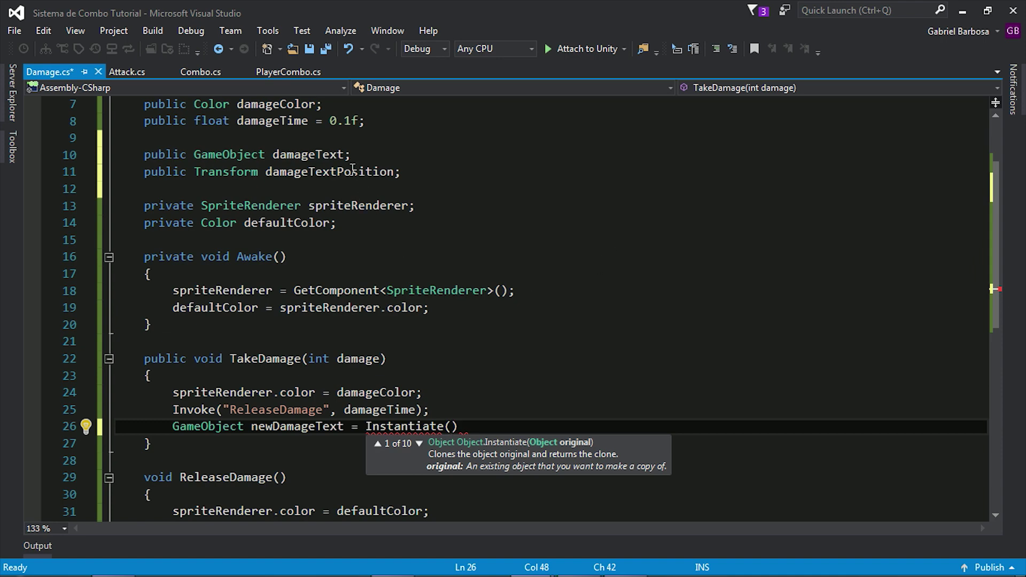
pyautogui.moveTo(345, 154); pyautogui.dragTo(272, 155)
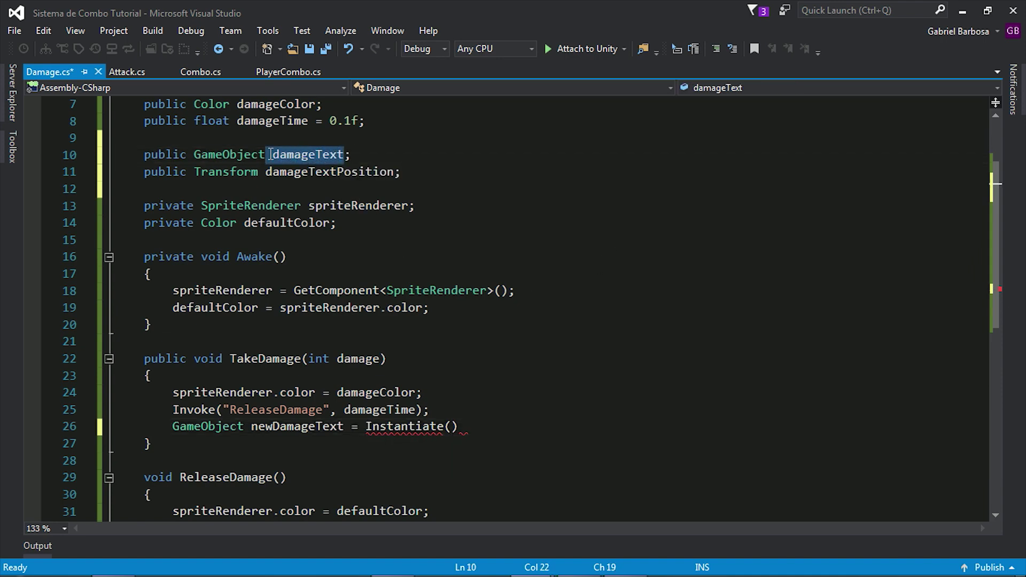
pyautogui.click(455, 426)
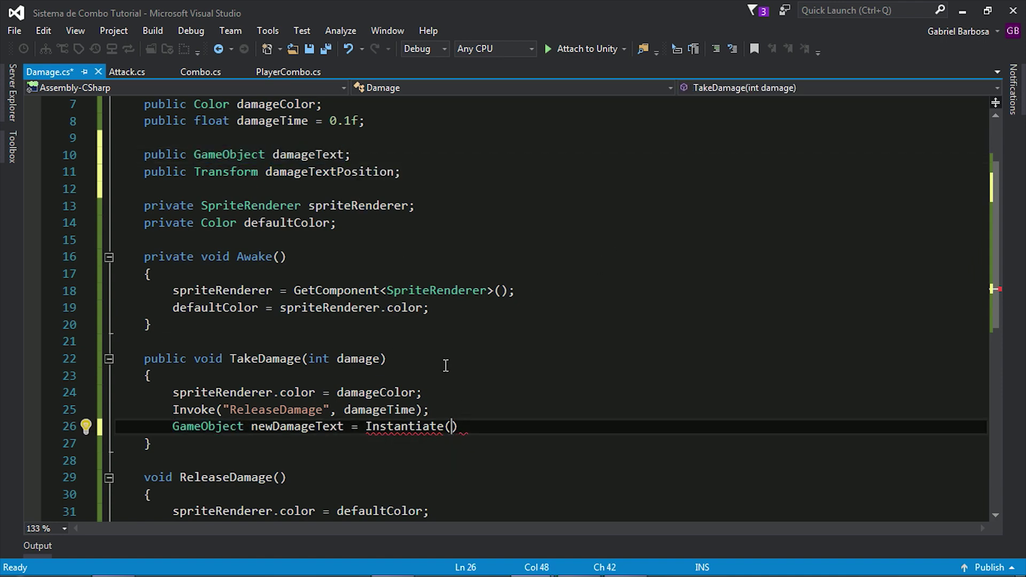
pyautogui.write('damagete)')
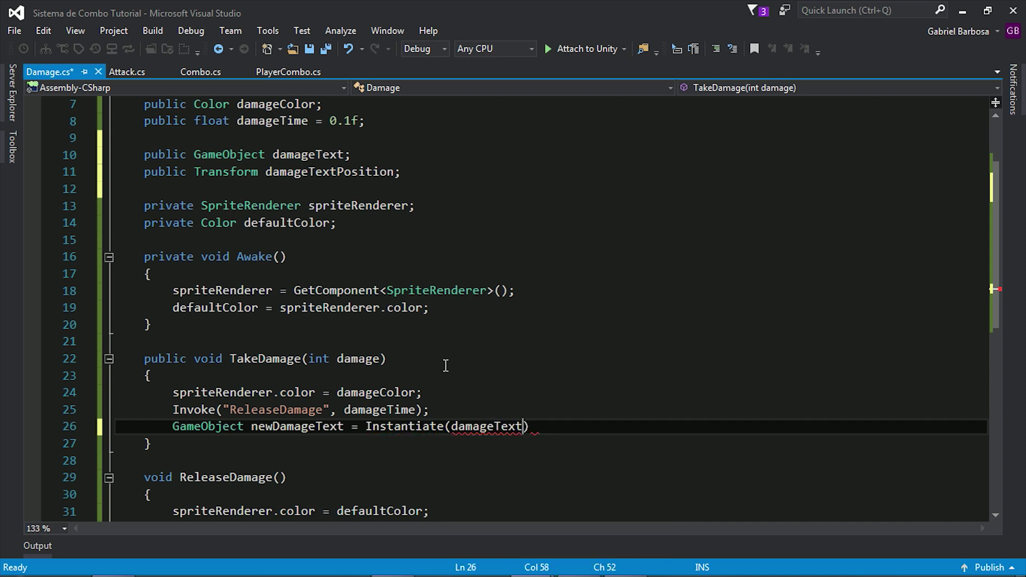
pyautogui.doubleClick(454, 428)
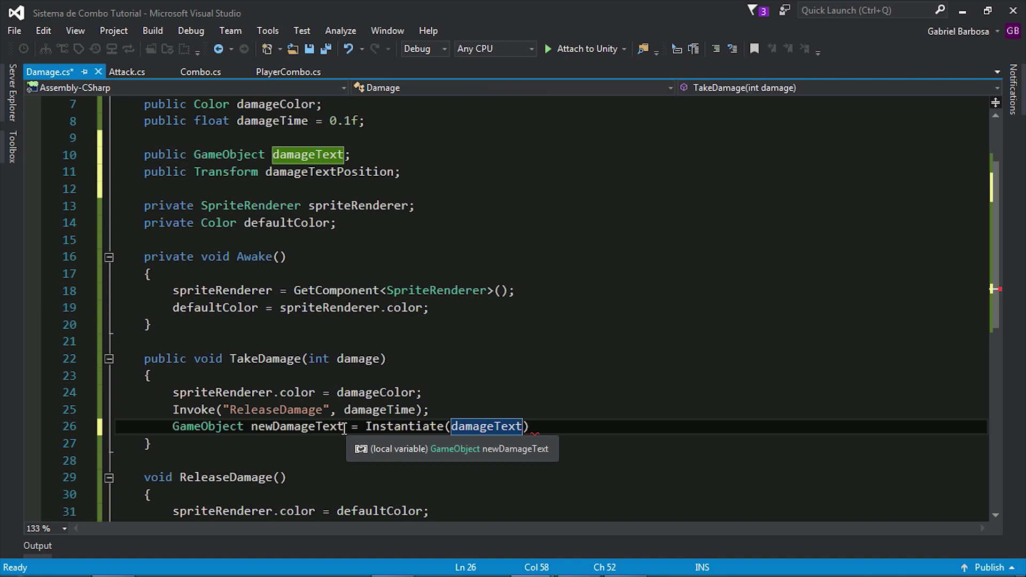
pyautogui.moveTo(344, 428); pyautogui.dragTo(255, 429)
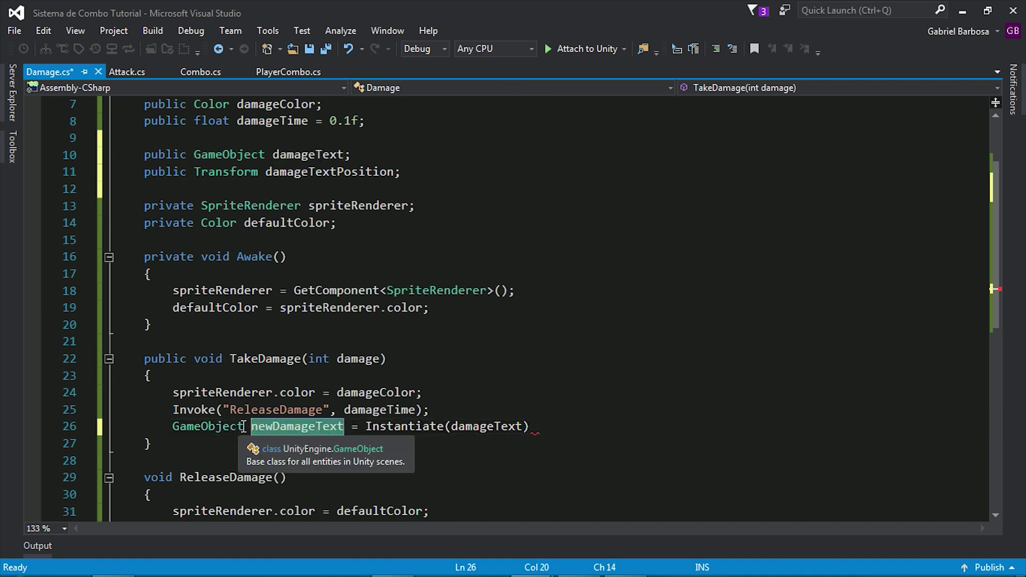
pyautogui.click(348, 430)
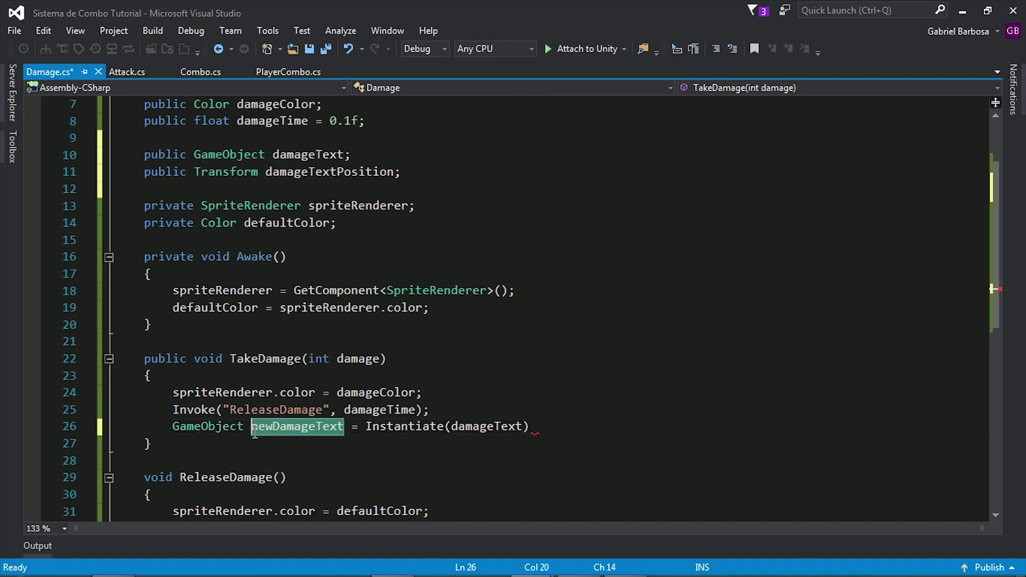
pyautogui.click(513, 377)
pyautogui.doubleClick(523, 427)
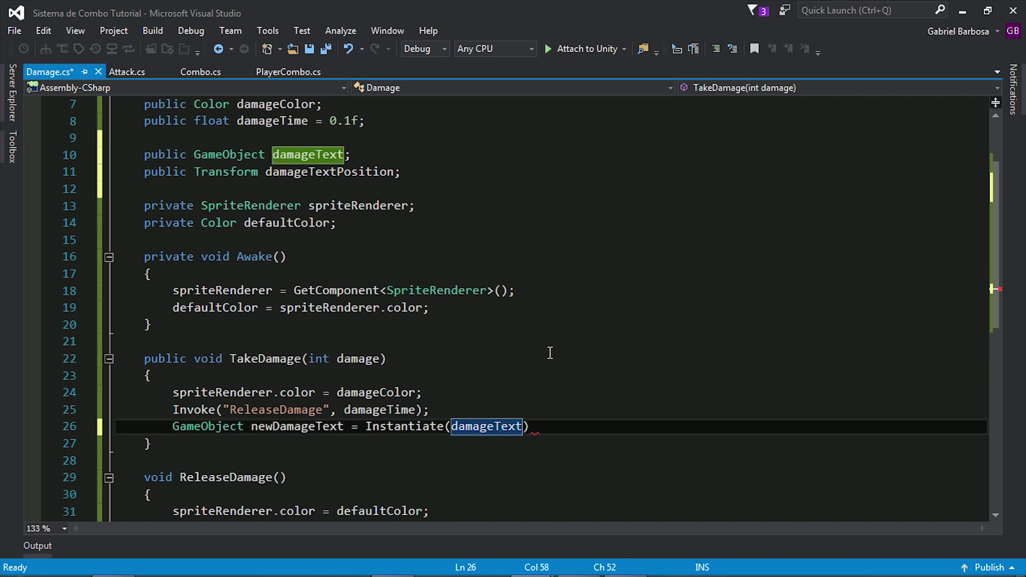
pyautogui.press('Right')
# Add damageTextPosition.position and Quaternion.identity as Instantiate arguments and close the statement.
pyautogui.write(', ')
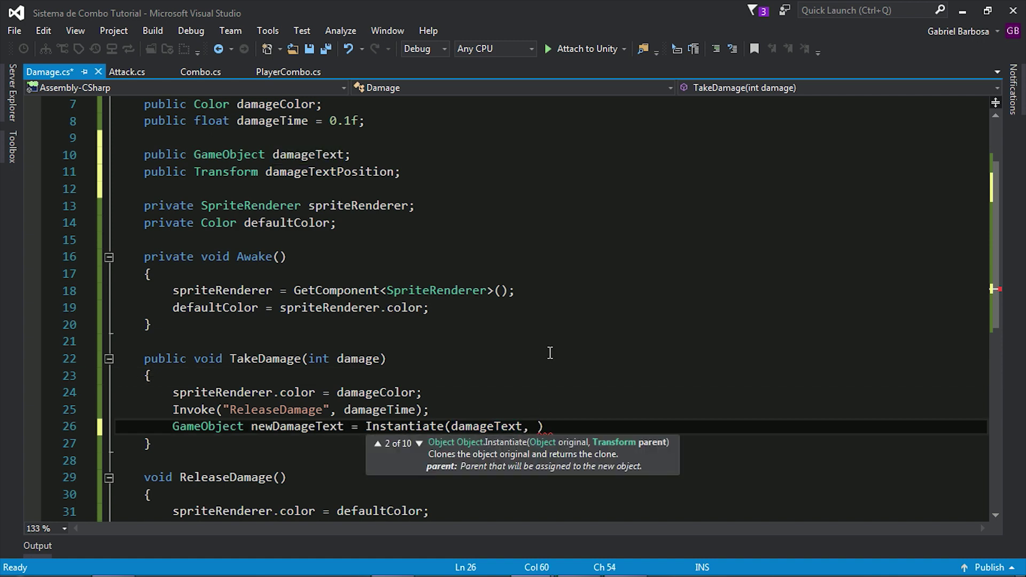
pyautogui.write('damage')
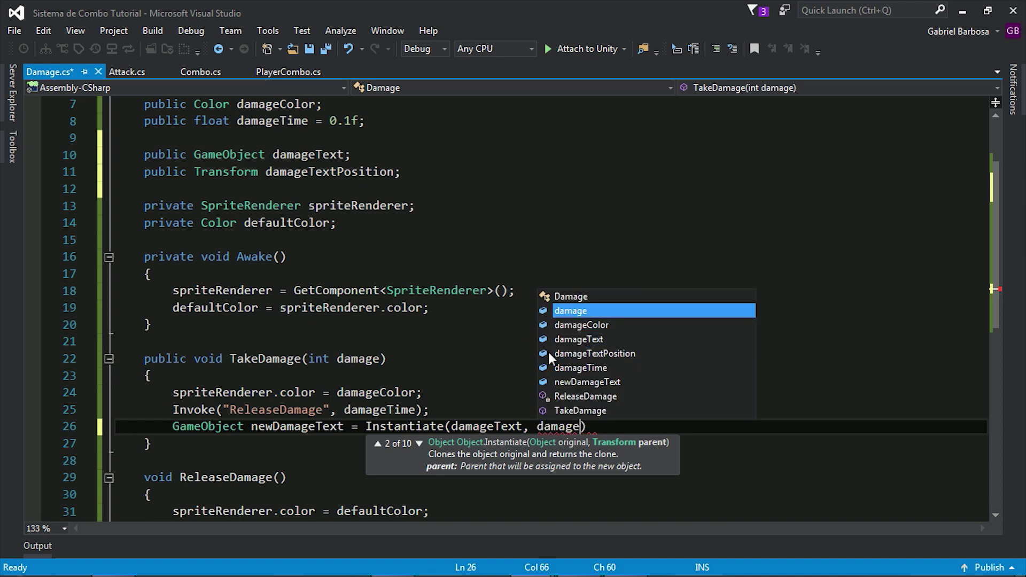
pyautogui.press('Down')
pyautogui.press('Down')
pyautogui.press('Down')
pyautogui.press('Tab')
pyautogui.write('.po')
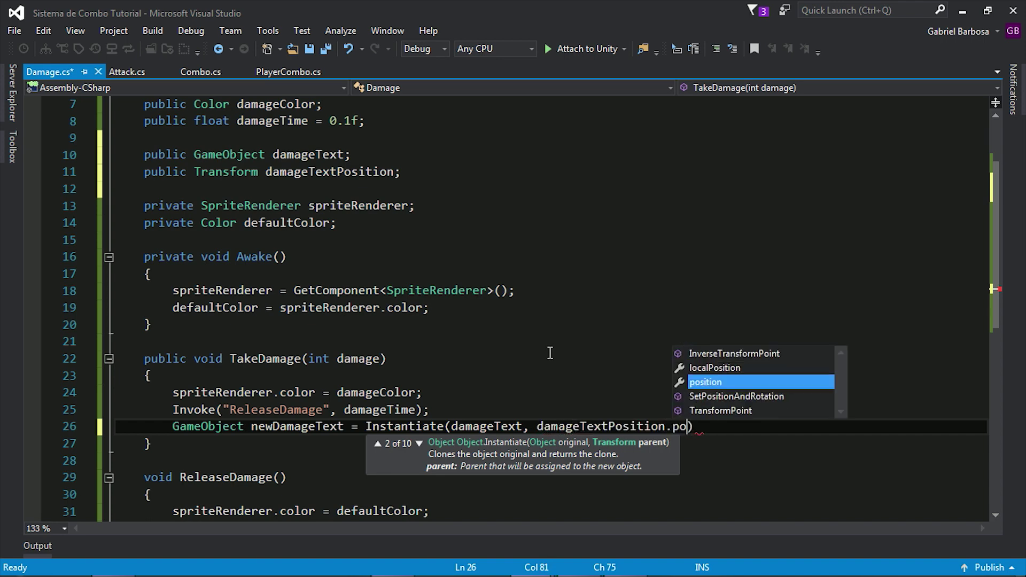
pyautogui.press('Tab')
pyautogui.write(', ')
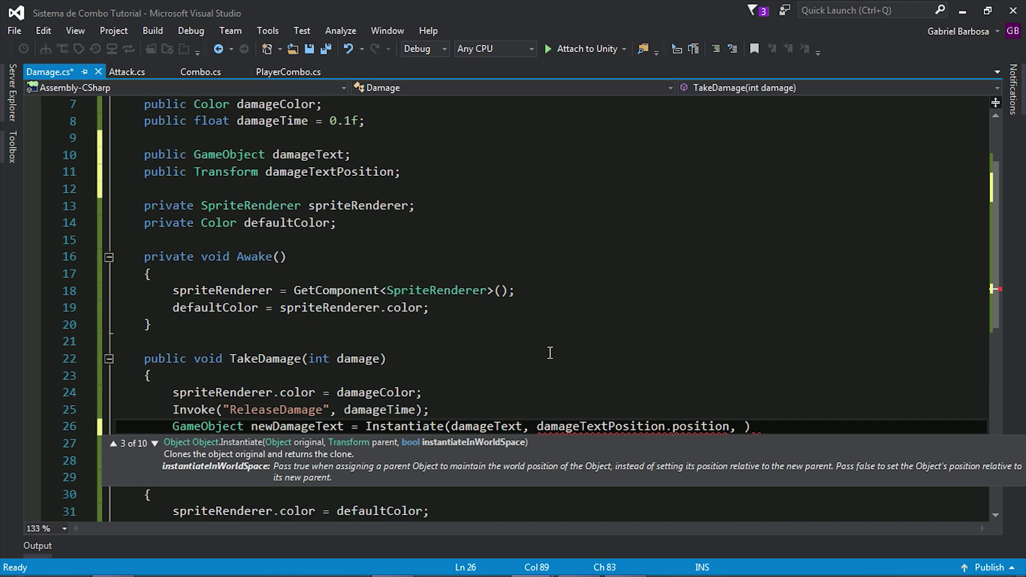
pyautogui.write('dama')
pyautogui.press('BackSpace')
pyautogui.press('BackSpace')
pyautogui.press('BackSpace')
pyautogui.write('Quat')
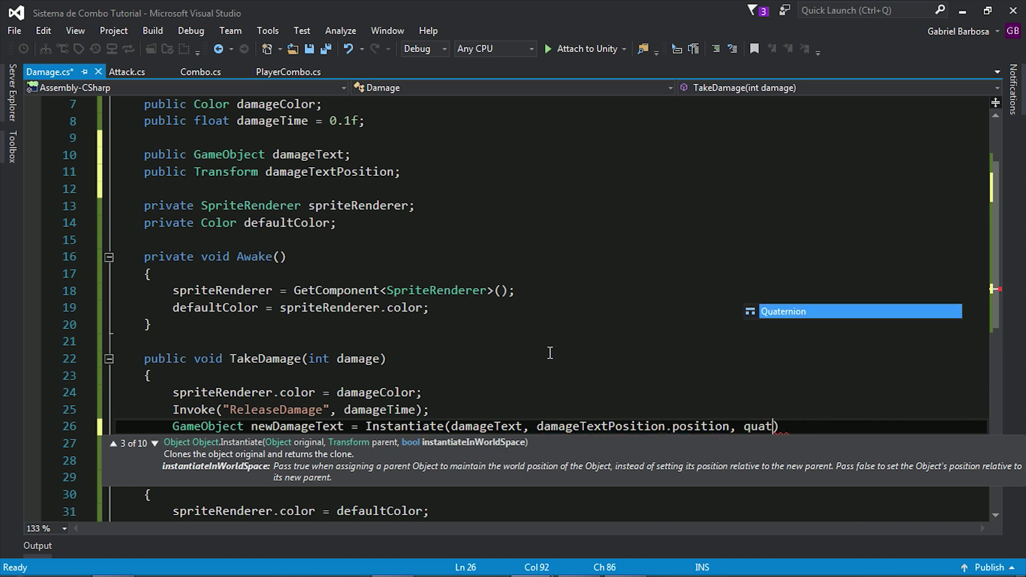
pyautogui.write('ernion.identity)')
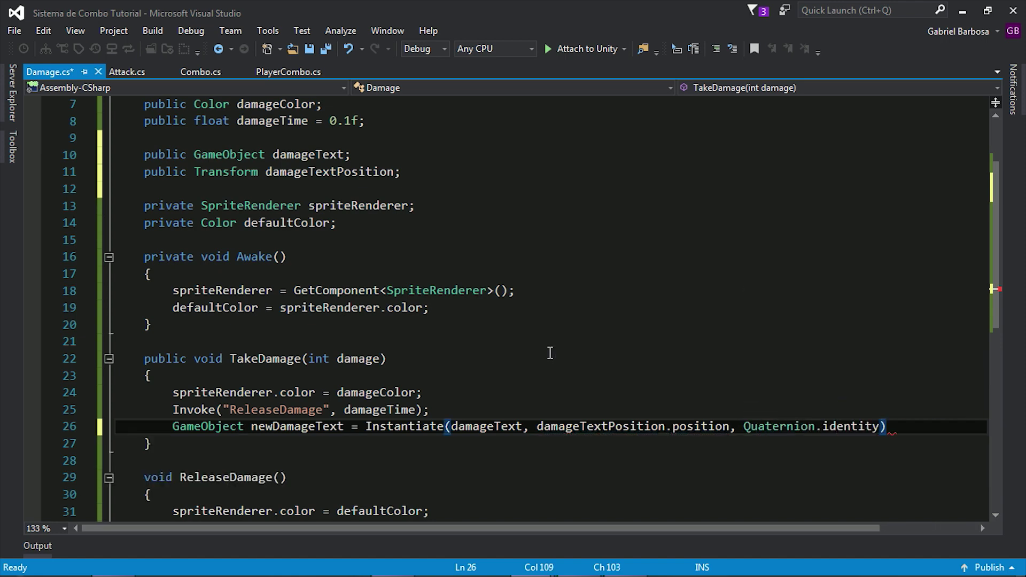
pyautogui.write(';')
pyautogui.press('Return')
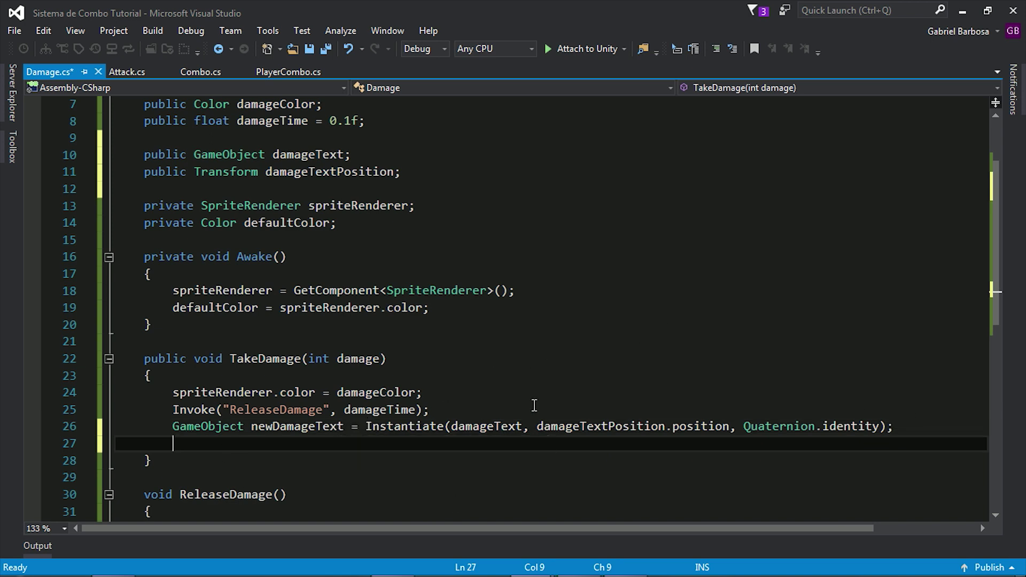
pyautogui.click(574, 565)
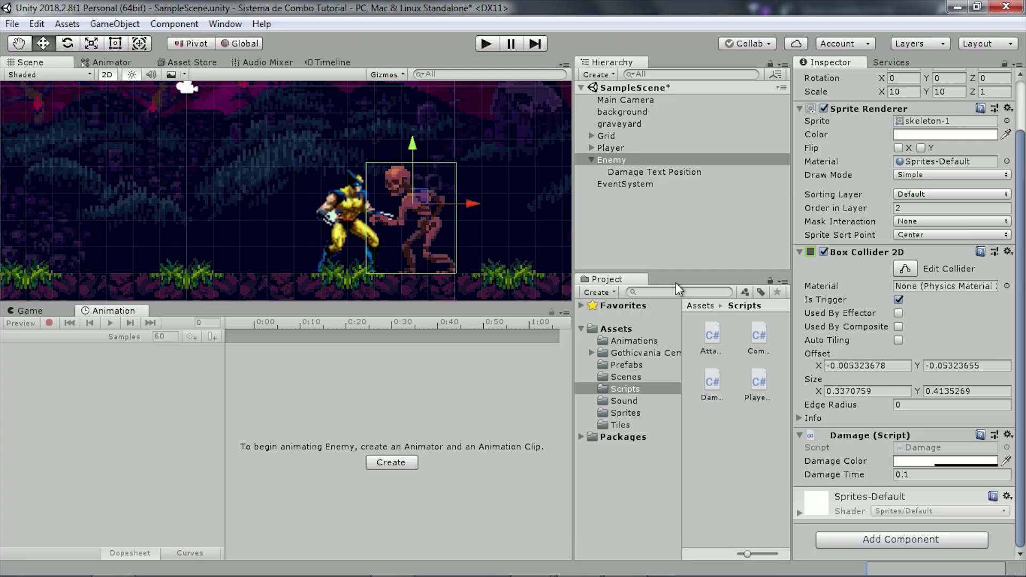
pyautogui.click(626, 364)
pyautogui.click(708, 334)
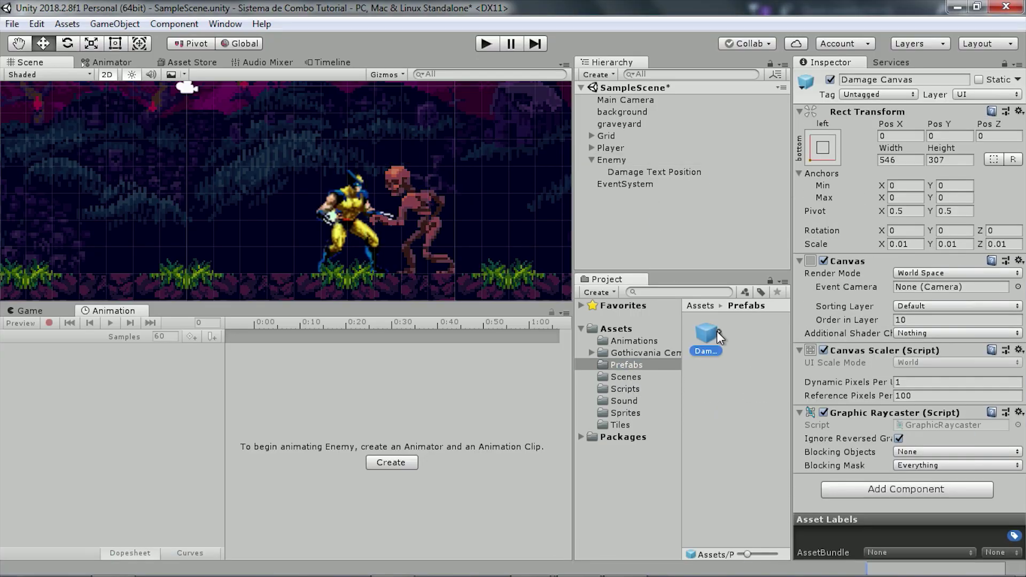
pyautogui.click(718, 333)
pyautogui.click(741, 337)
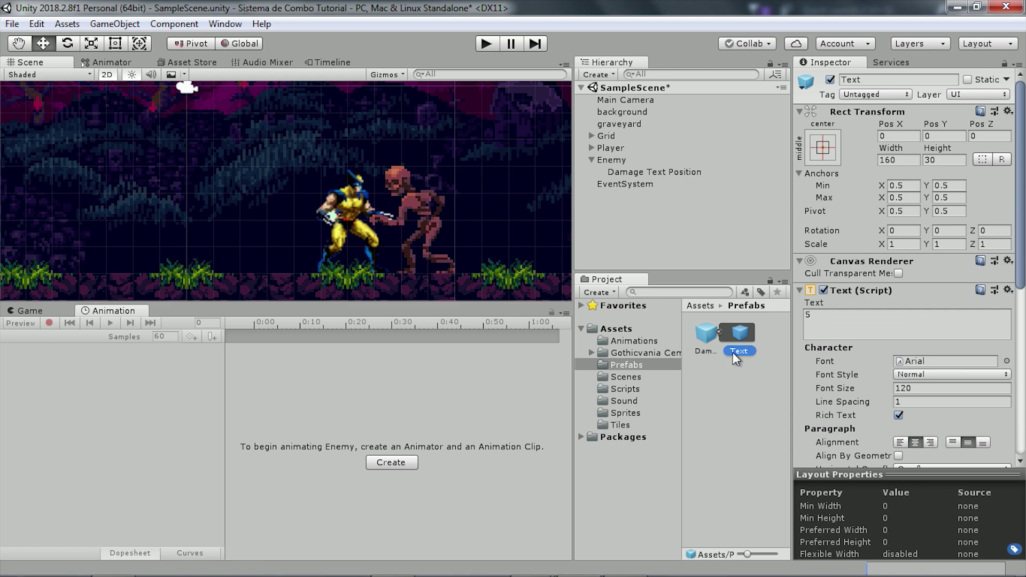
pyautogui.click(955, 8)
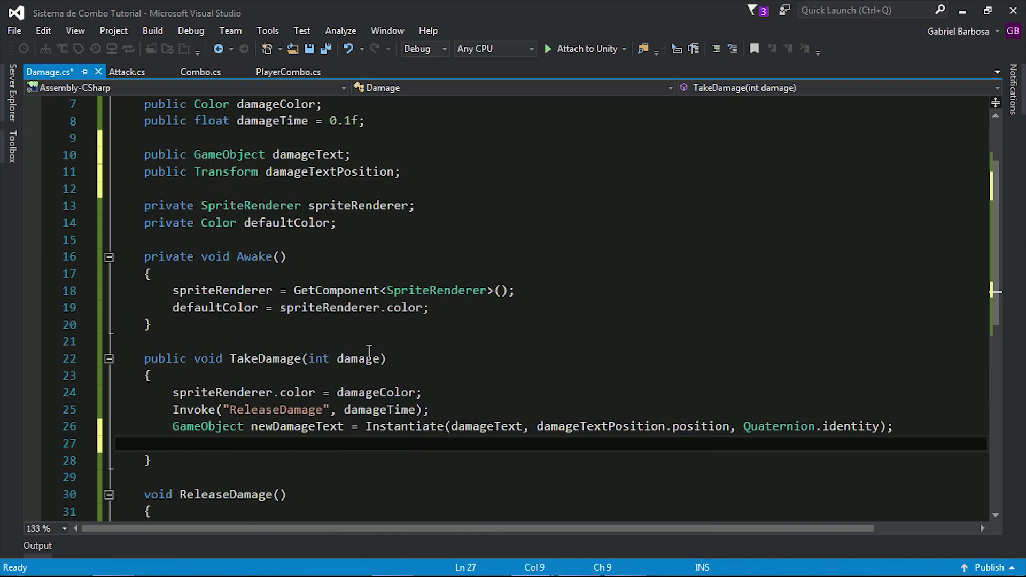
# Begin a newDamageText.GetComponentInChildren<text line in TakeDamage.
pyautogui.write('newda')
pyautogui.press('Tab')
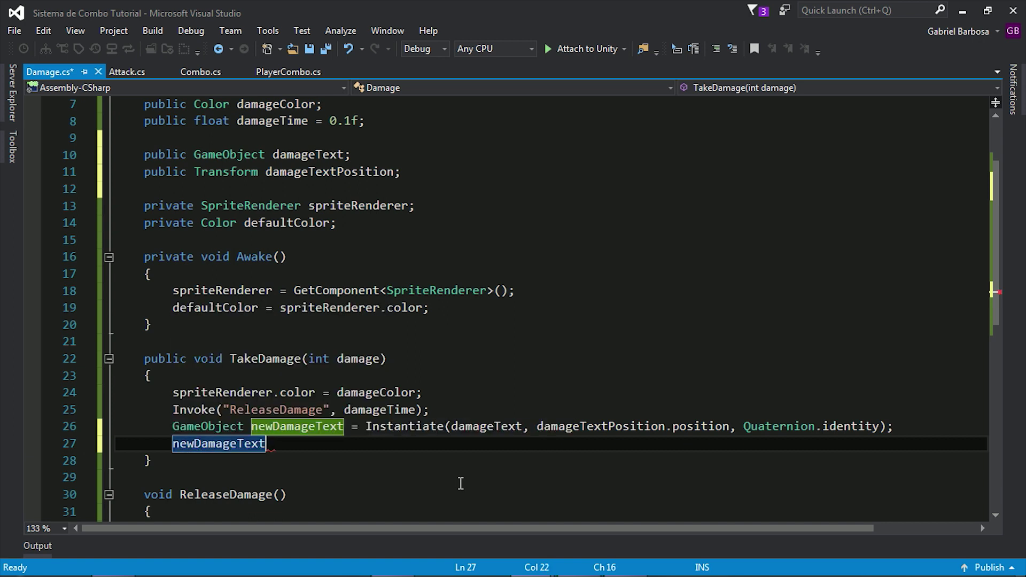
pyautogui.write('.getcom')
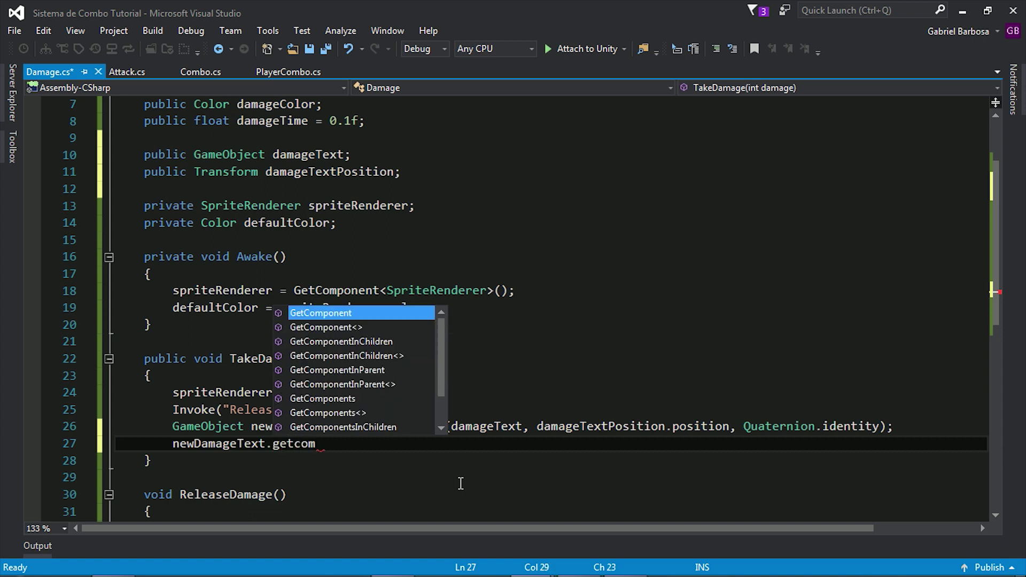
pyautogui.press('Down')
pyautogui.press('Down')
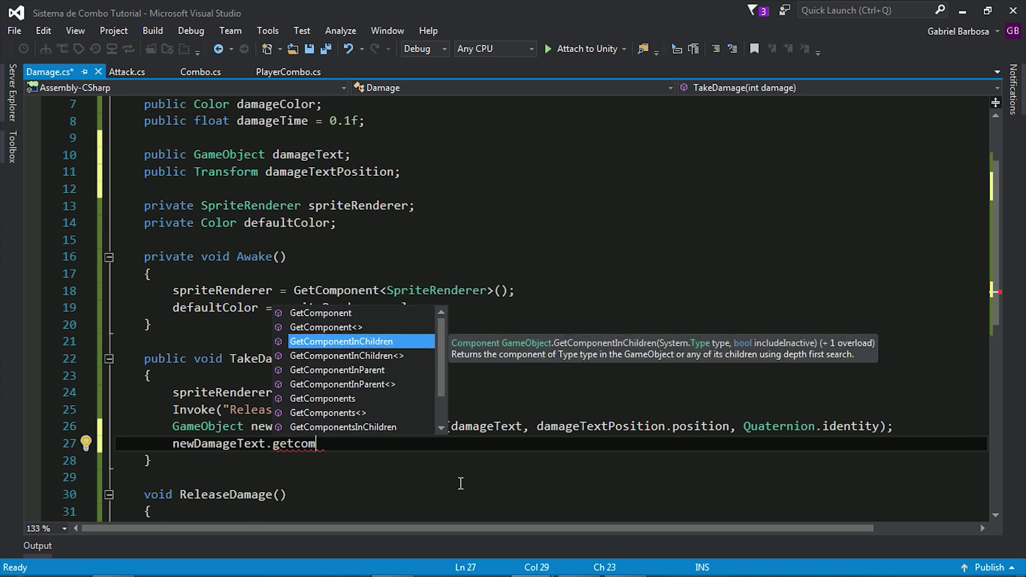
pyautogui.press('Tab')
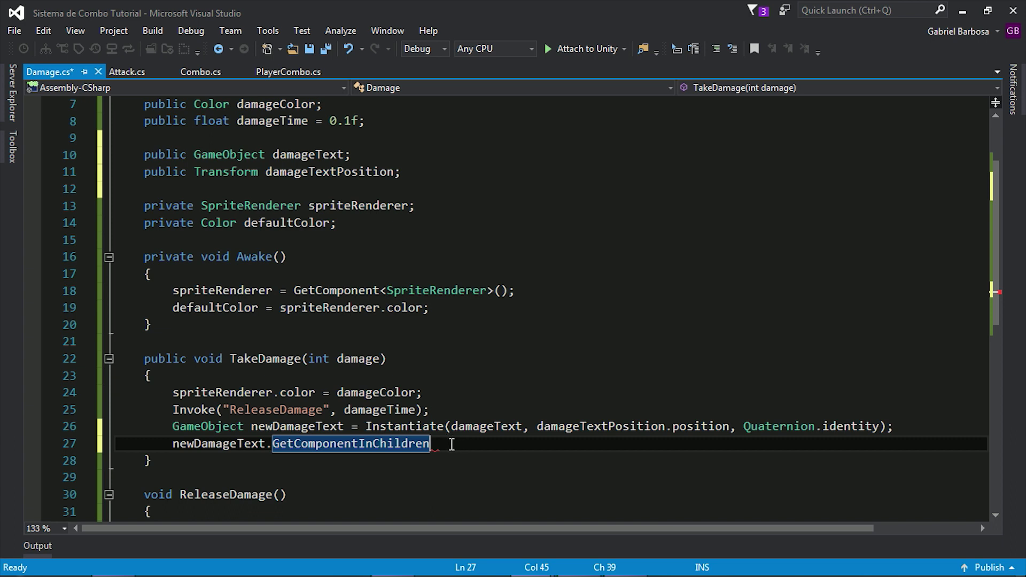
pyautogui.write('<text>')
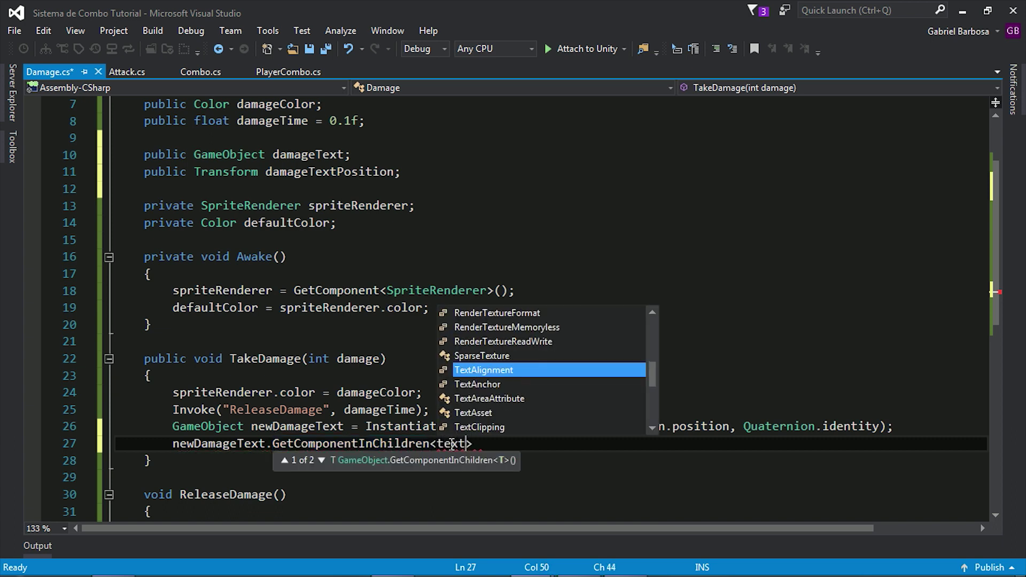
pyautogui.press('Down')
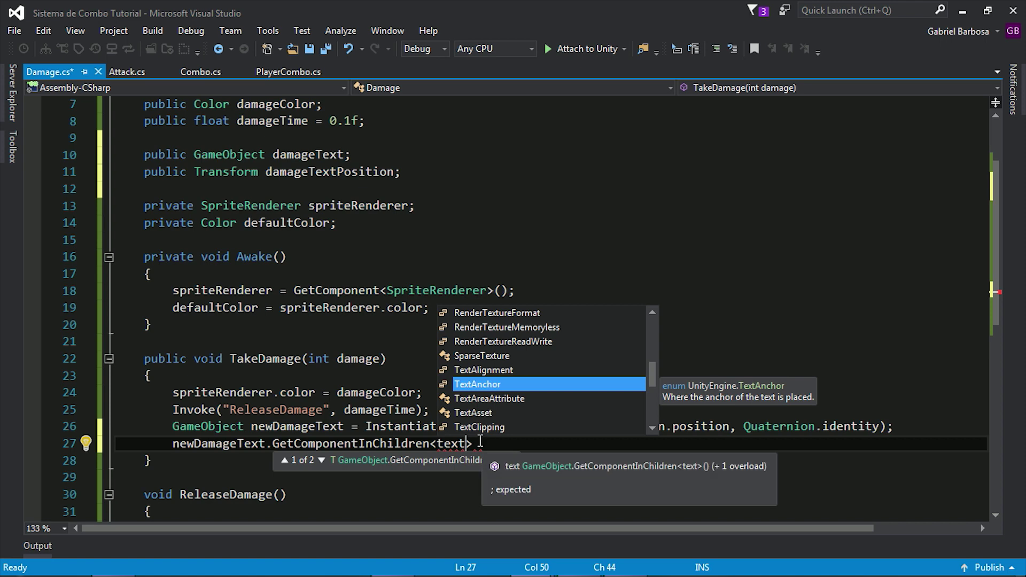
pyautogui.press('Escape')
# Add 'using UnityEngine.UI;' below the existing using line and save Damage.cs.
pyautogui.scroll(2, 301, 267)
pyautogui.click(263, 142)
pyautogui.press('Return')
pyautogui.write('using unityen')
pyautogui.press('Tab')
pyautogui.write('.u;')
pyautogui.hotkey('ctrl', 's')
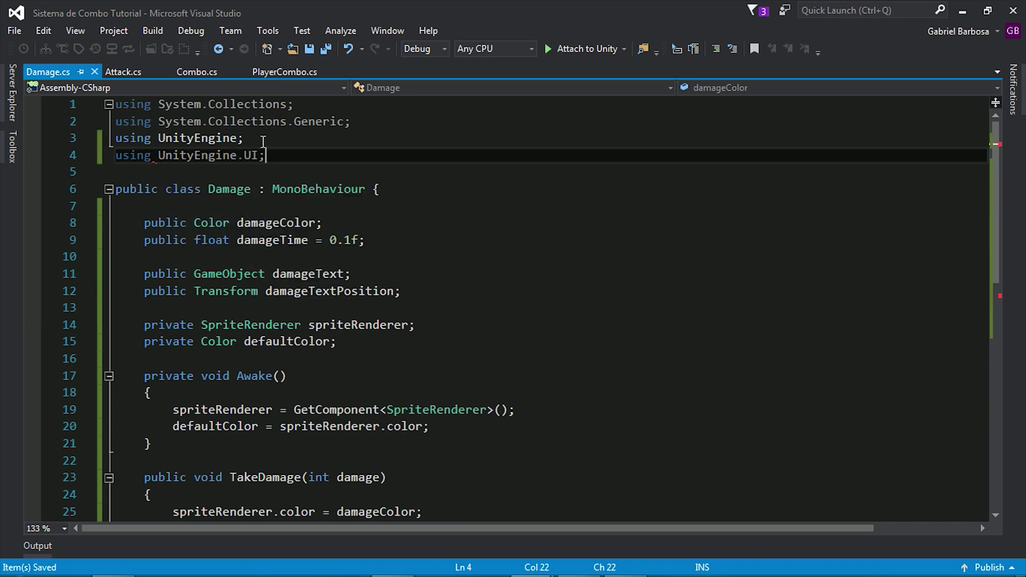
pyautogui.scroll(-6, 486, 193)
pyautogui.scroll(2, 491, 321)
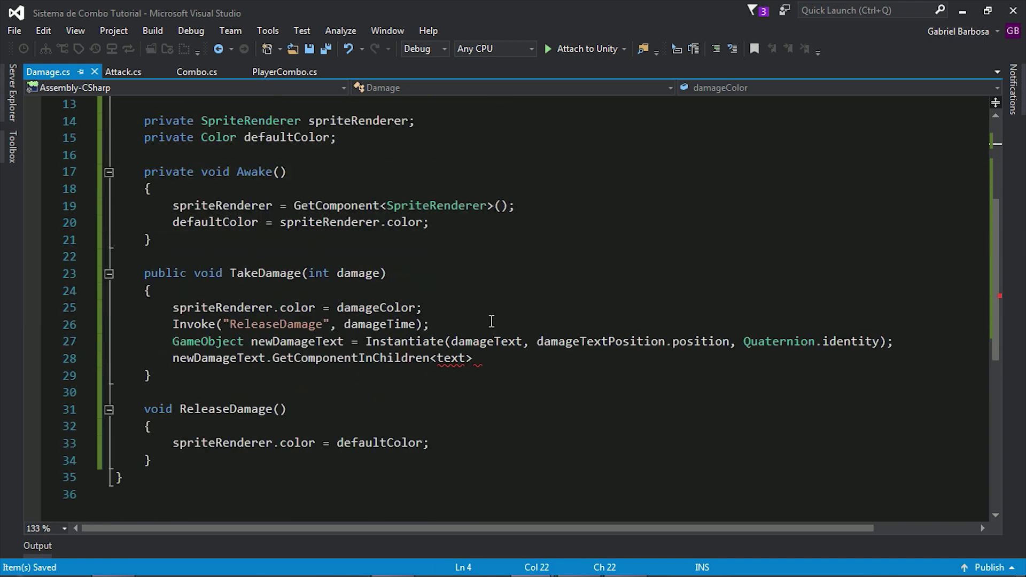
pyautogui.doubleClick(446, 366)
# Set the spawned Text component's text to damage.ToString().
pyautogui.write('Text')
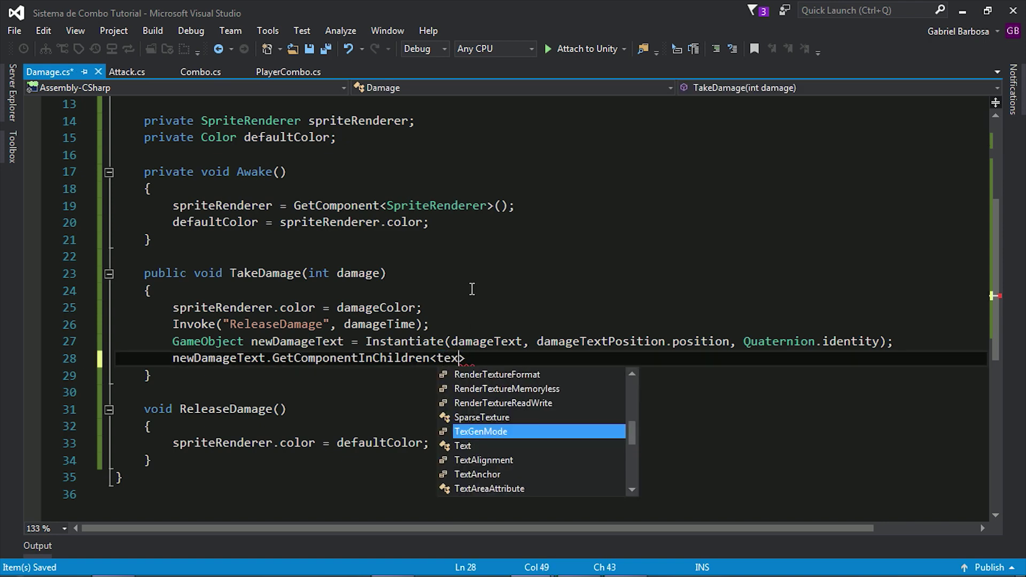
pyautogui.write('>')
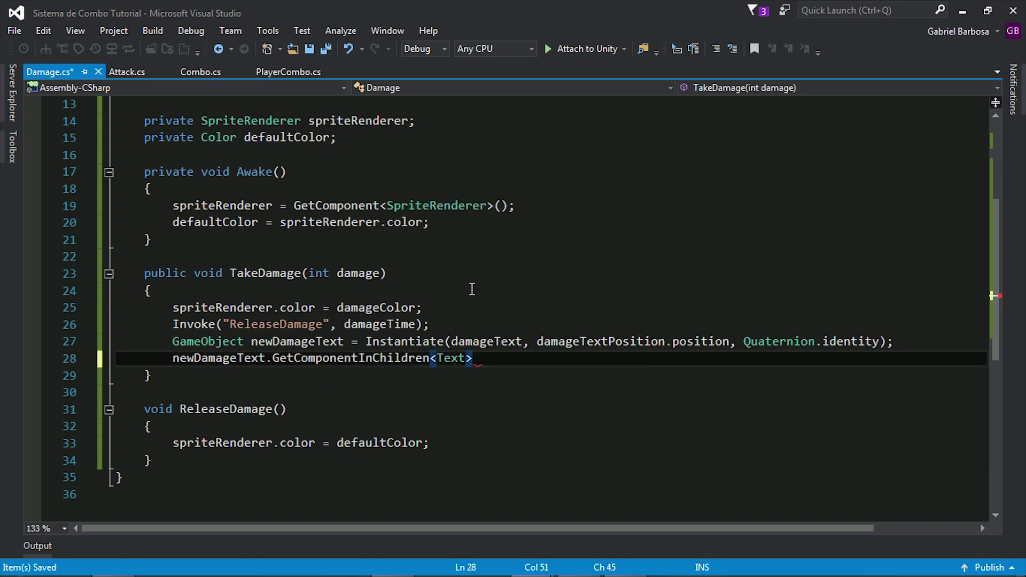
pyautogui.write('().')
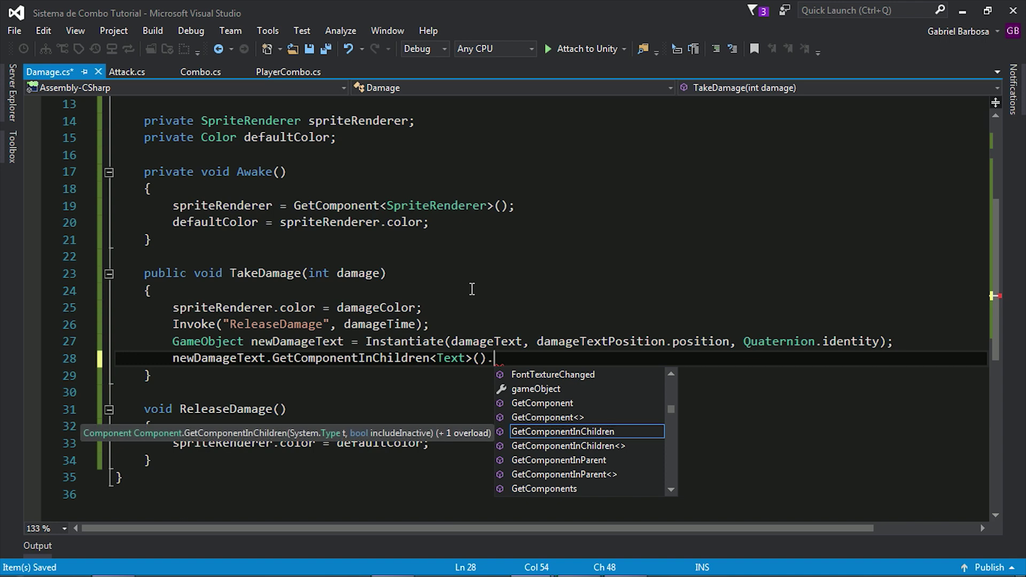
pyautogui.write('text')
pyautogui.press('Escape')
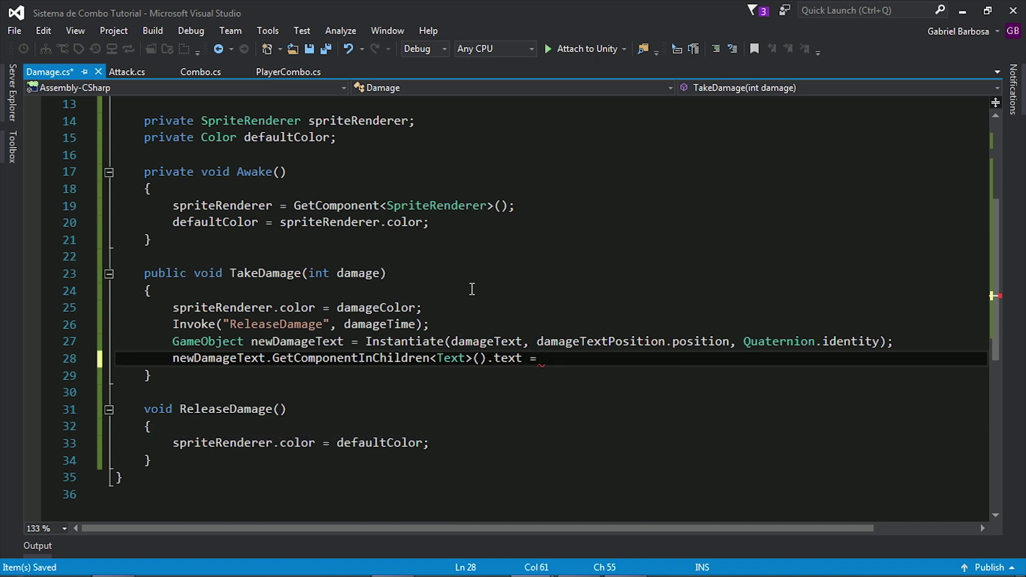
pyautogui.write('damage')
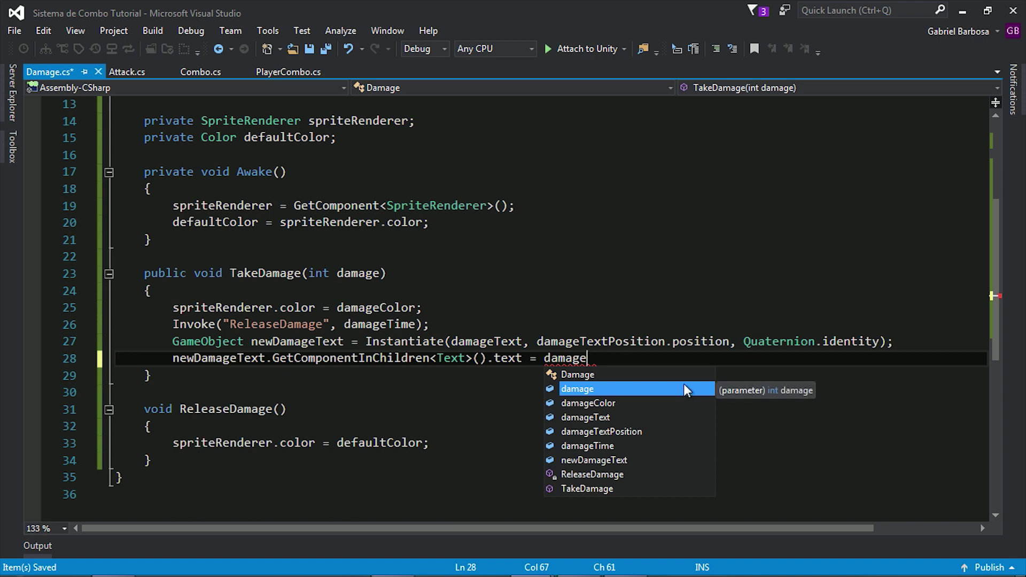
pyautogui.press('Escape')
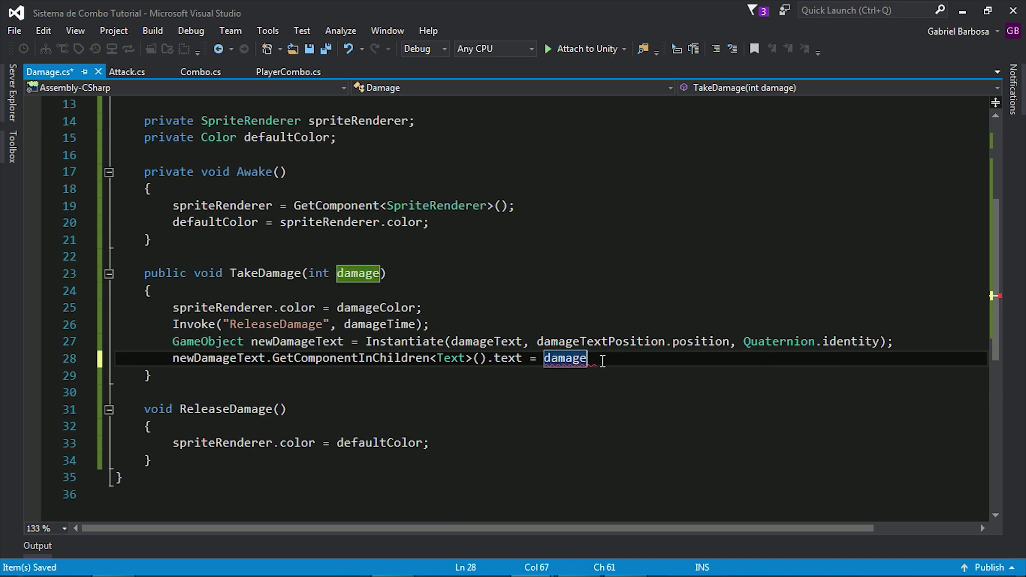
pyautogui.write('.tost')
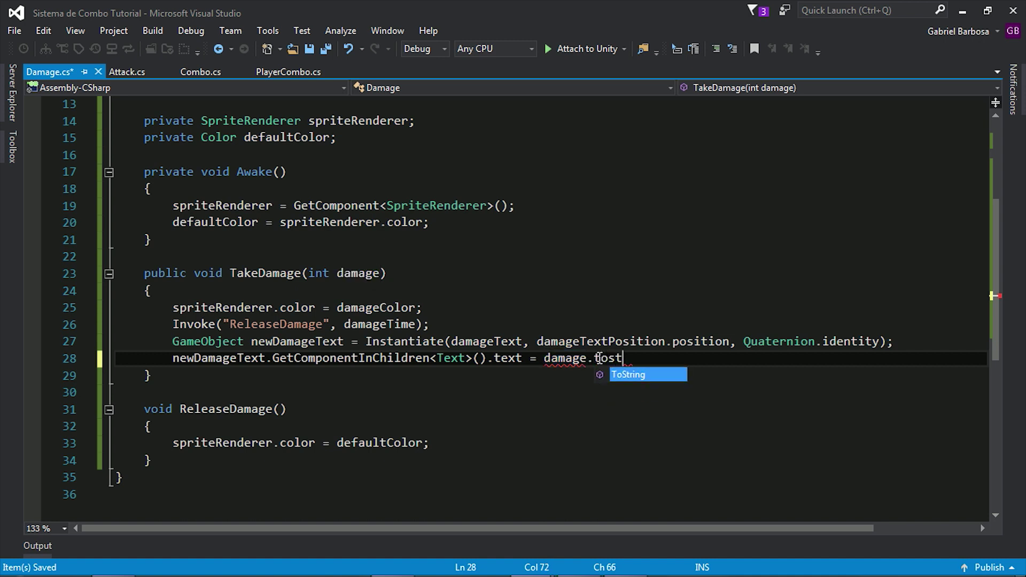
pyautogui.press('Tab')
pyautogui.write('();')
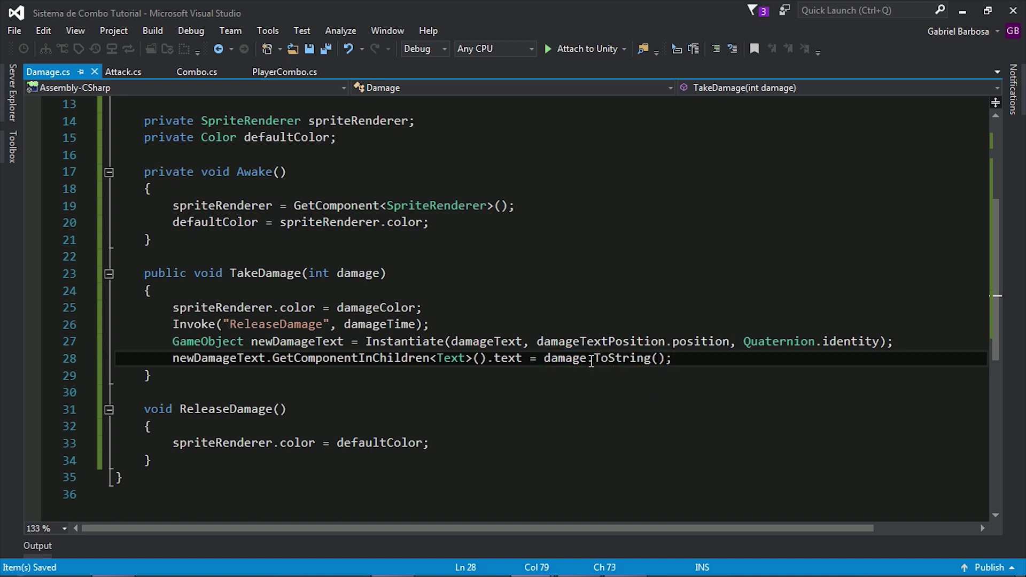
# Add Destroy(newDamageText, 1); on the next line and save Damage.cs.
pyautogui.doubleClick(508, 358)
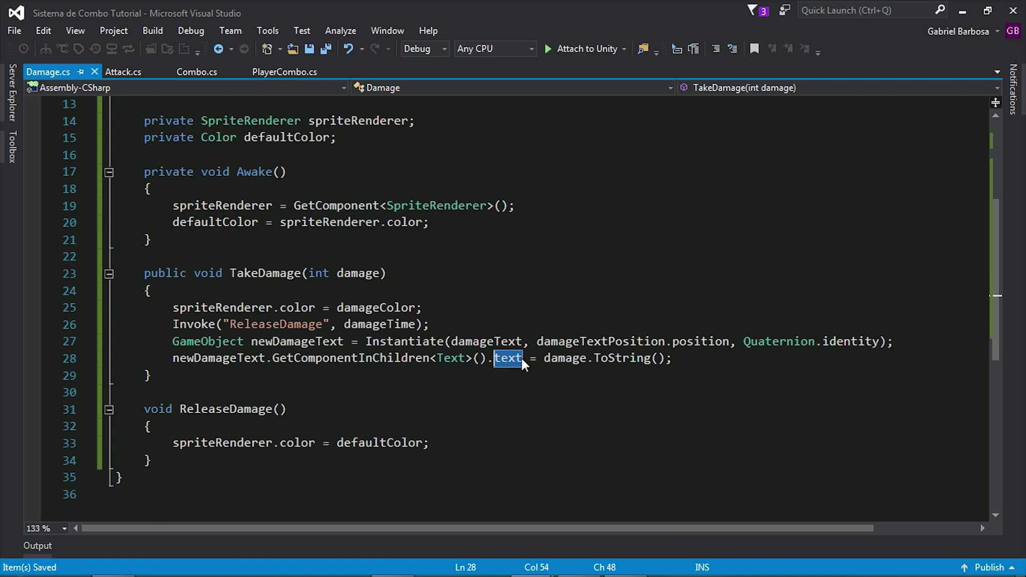
pyautogui.moveTo(512, 358)
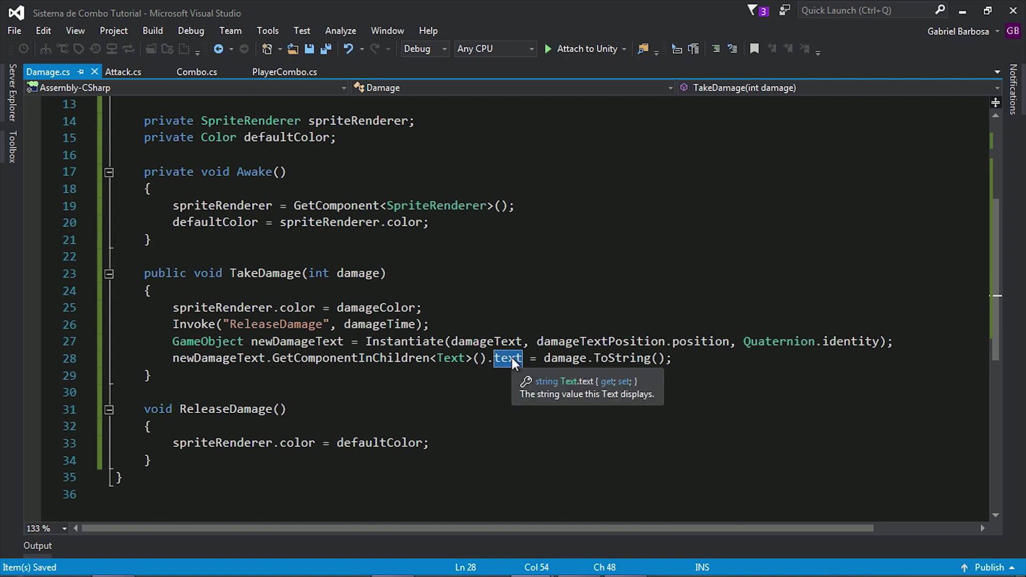
pyautogui.press('End')
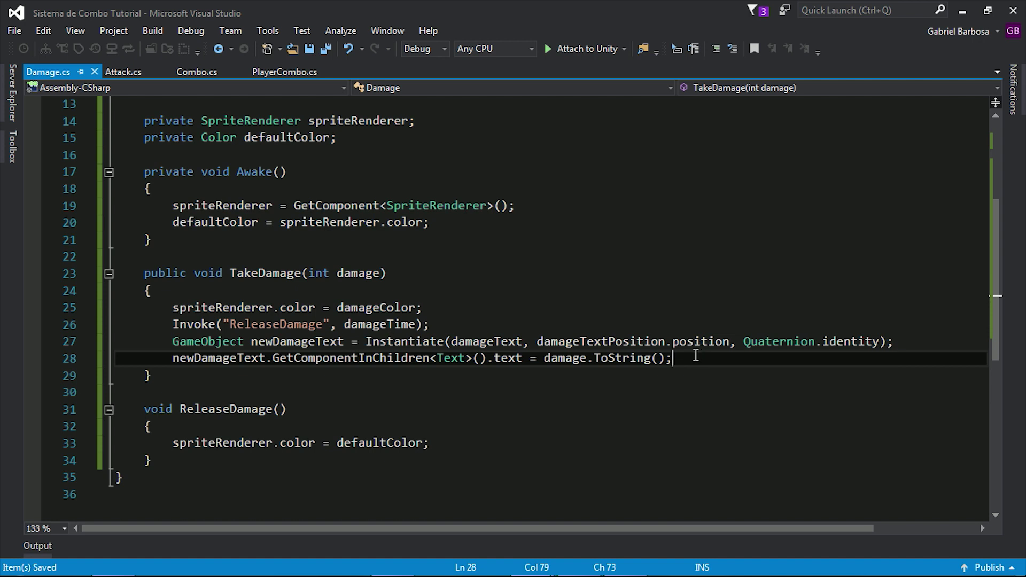
pyautogui.press('Return')
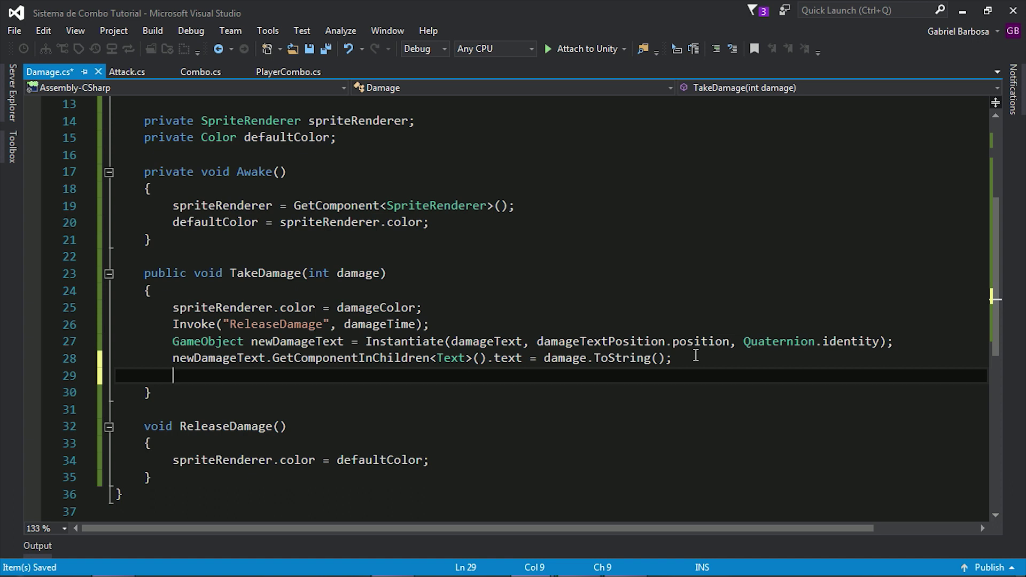
pyautogui.write('destroy')
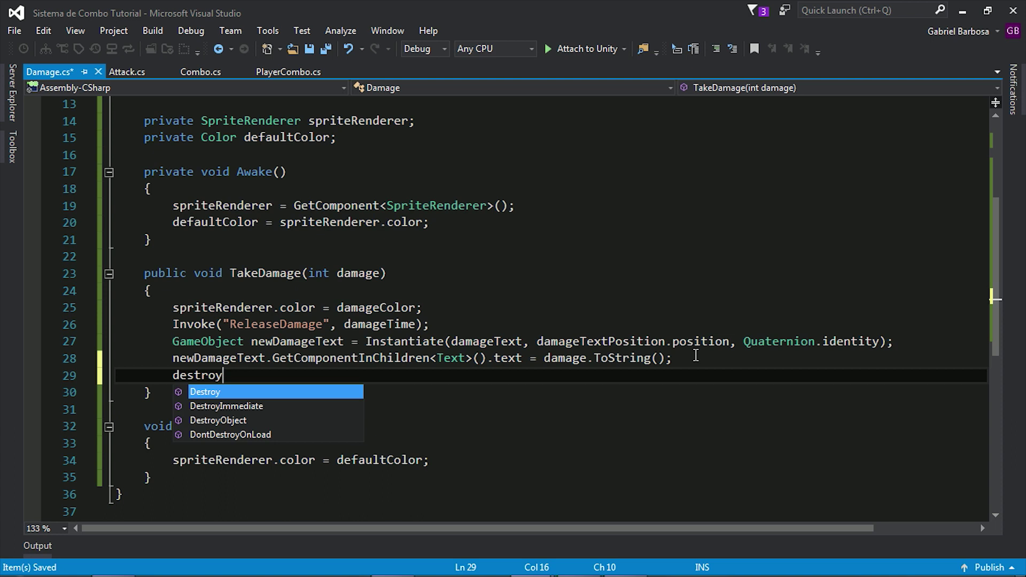
pyautogui.press('Tab')
pyautogui.write('(newdam')
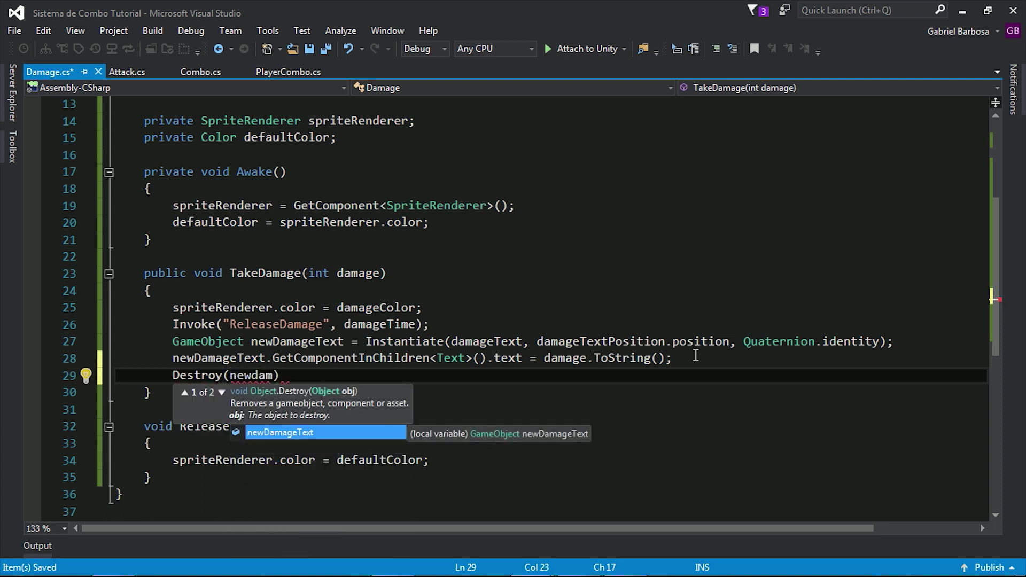
pyautogui.press('Tab')
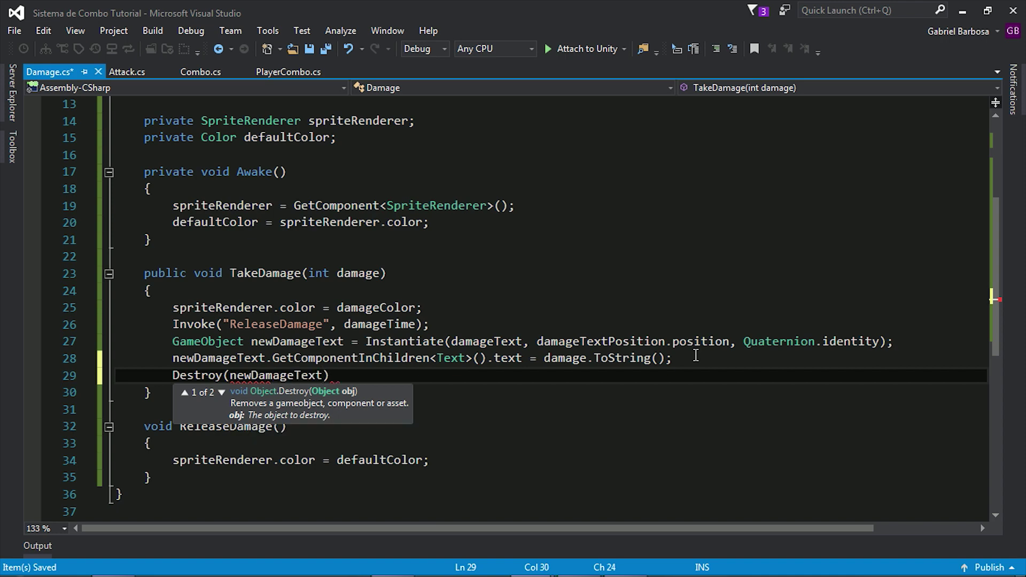
pyautogui.write(', 1')
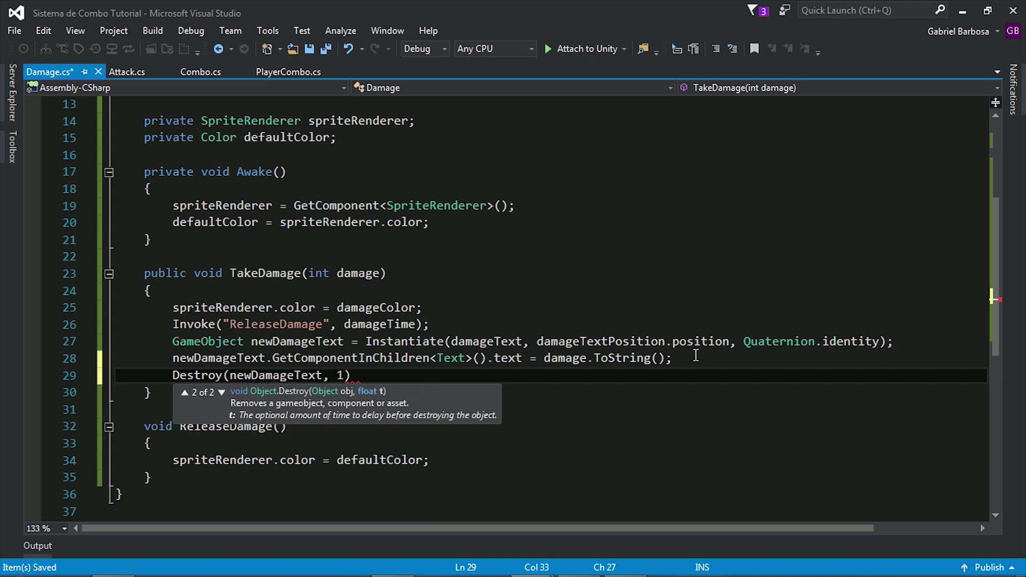
pyautogui.write(');')
pyautogui.hotkey('ctrl', 's')
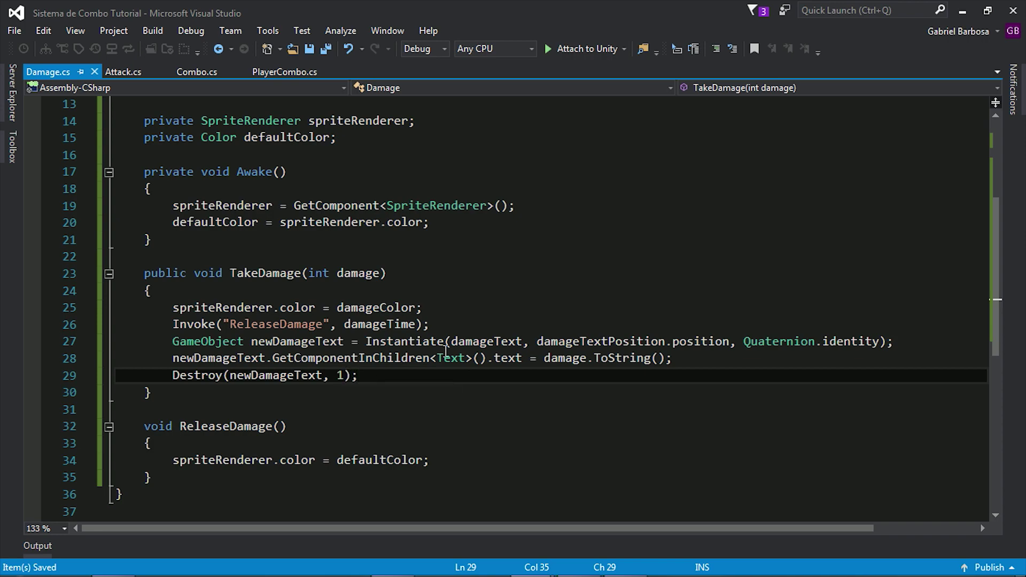
pyautogui.click(961, 11)
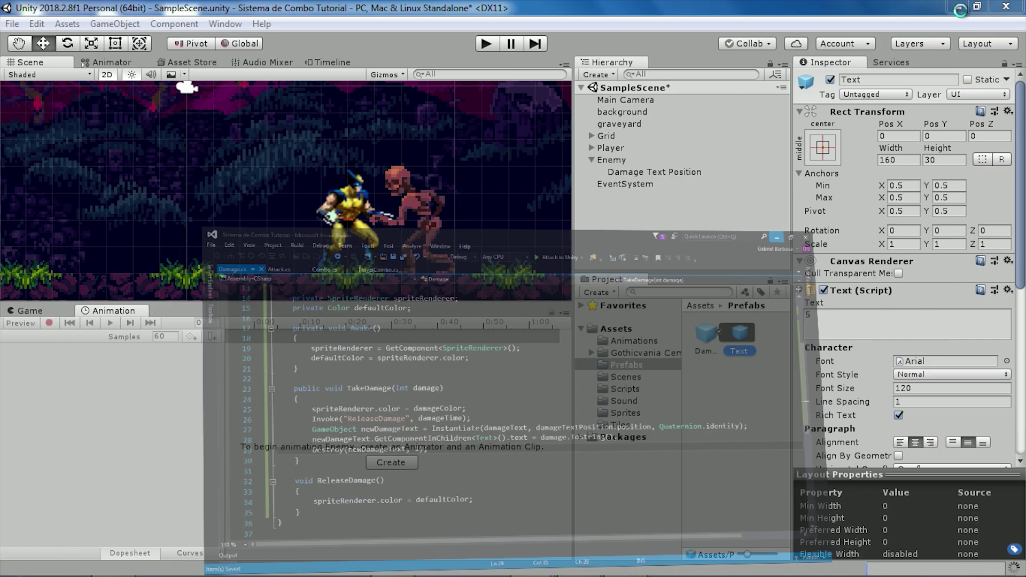
# On Enemy, set Damage Text to Damage Canvas and Damage Text Position to its child marker, then play.
pyautogui.click(624, 157)
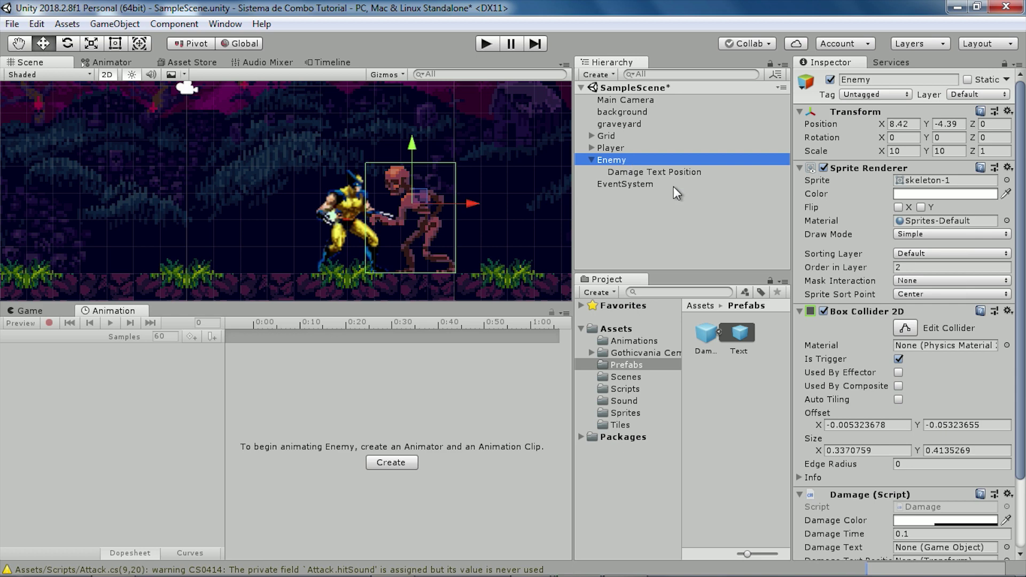
pyautogui.scroll(-5, 872, 339)
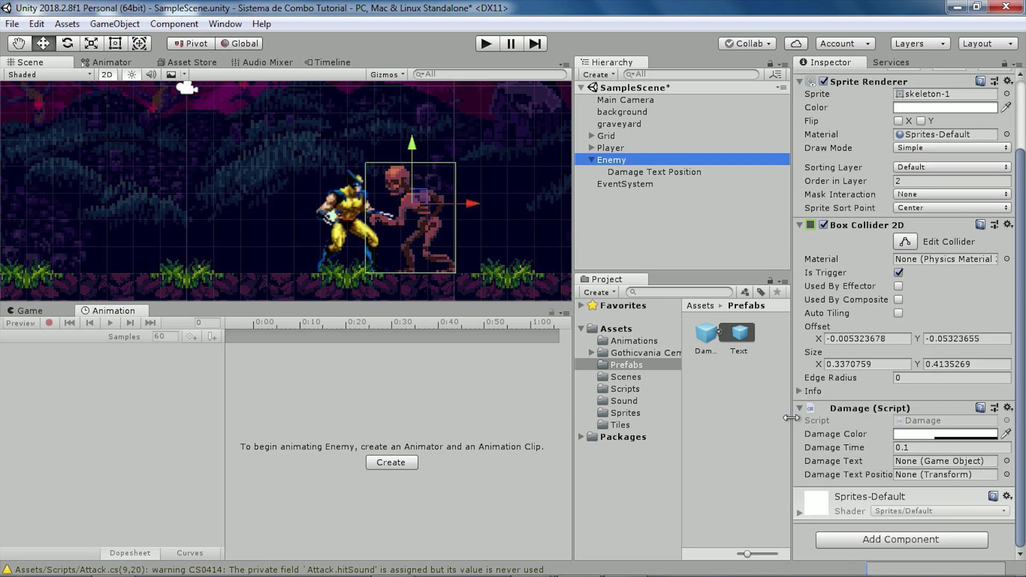
pyautogui.moveTo(712, 344); pyautogui.dragTo(919, 464)
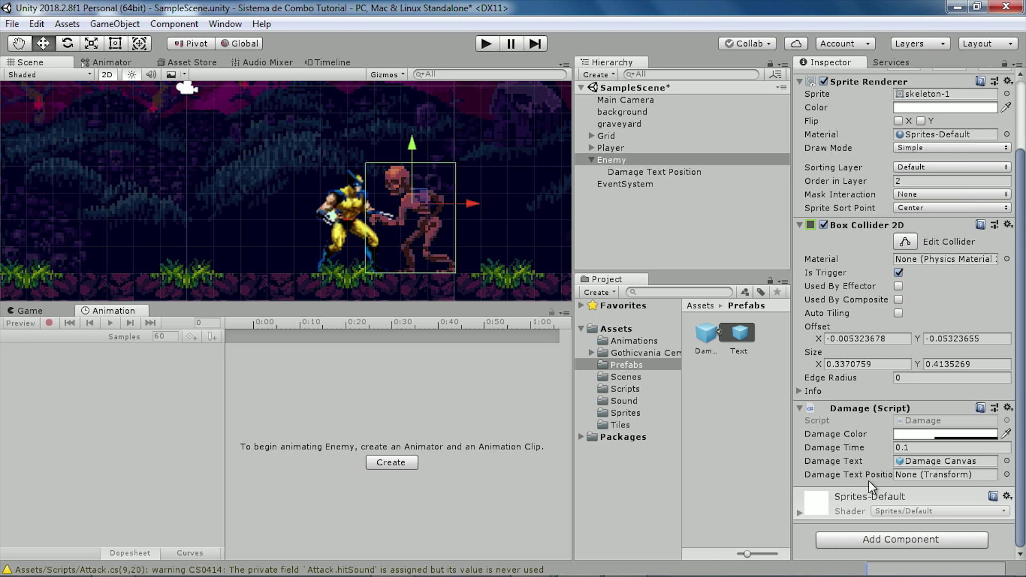
pyautogui.moveTo(657, 172); pyautogui.dragTo(936, 473)
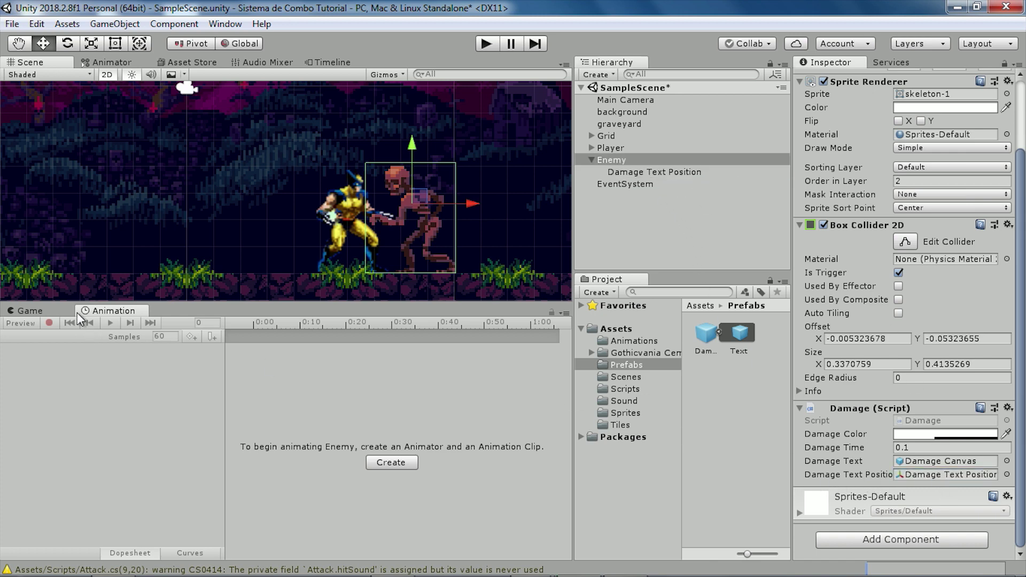
pyautogui.click(31, 310)
pyautogui.click(489, 44)
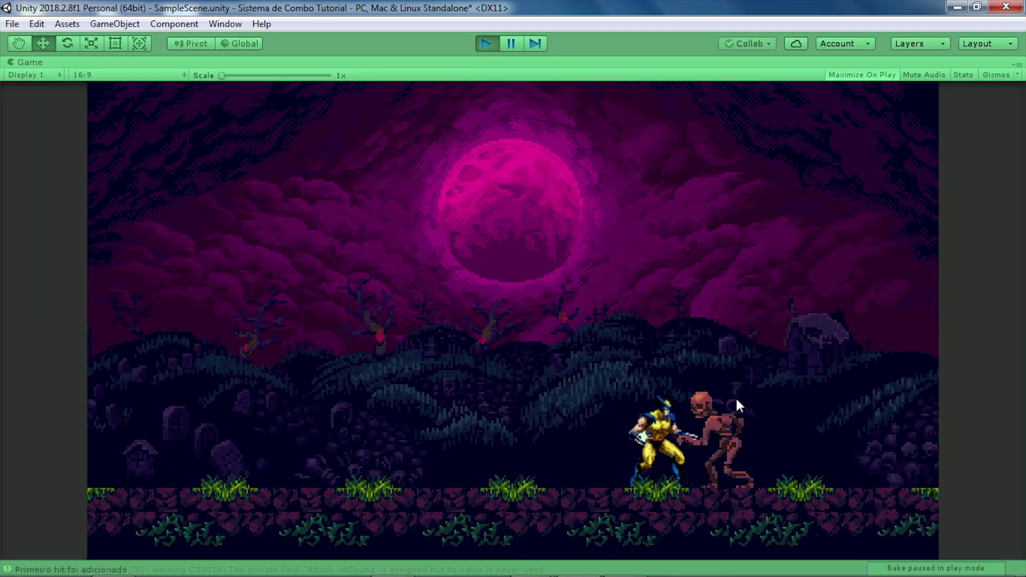
# Hit the skeleton repeatedly to check damage numbers appear and vanish, then stop Play mode.
pyautogui.click(778, 396)
pyautogui.click(763, 377)
pyautogui.click(765, 382)
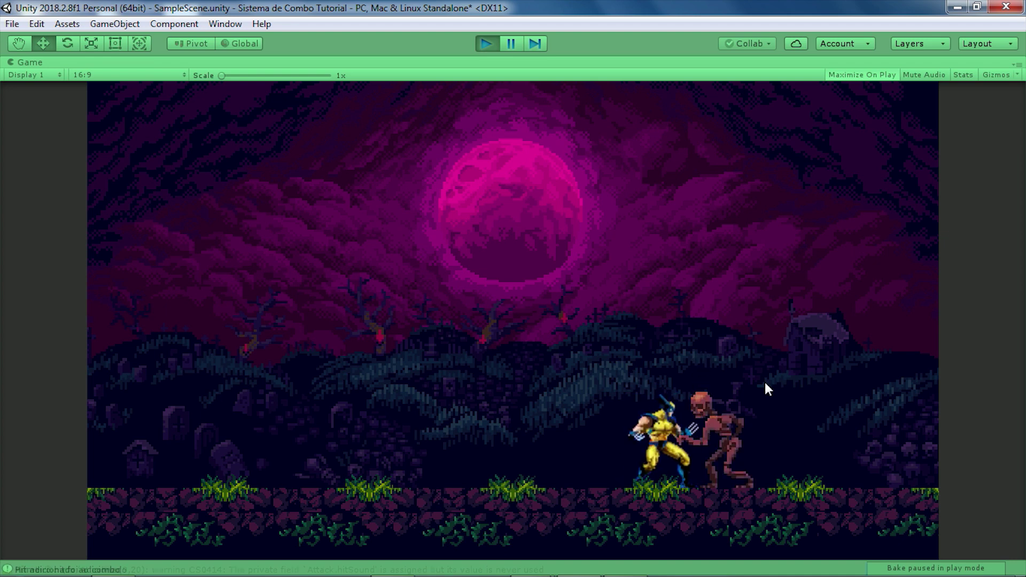
pyautogui.click(765, 382)
pyautogui.click(764, 383)
pyautogui.click(765, 382)
pyautogui.click(765, 383)
pyautogui.click(765, 383)
pyautogui.click(765, 383)
pyautogui.click(765, 383)
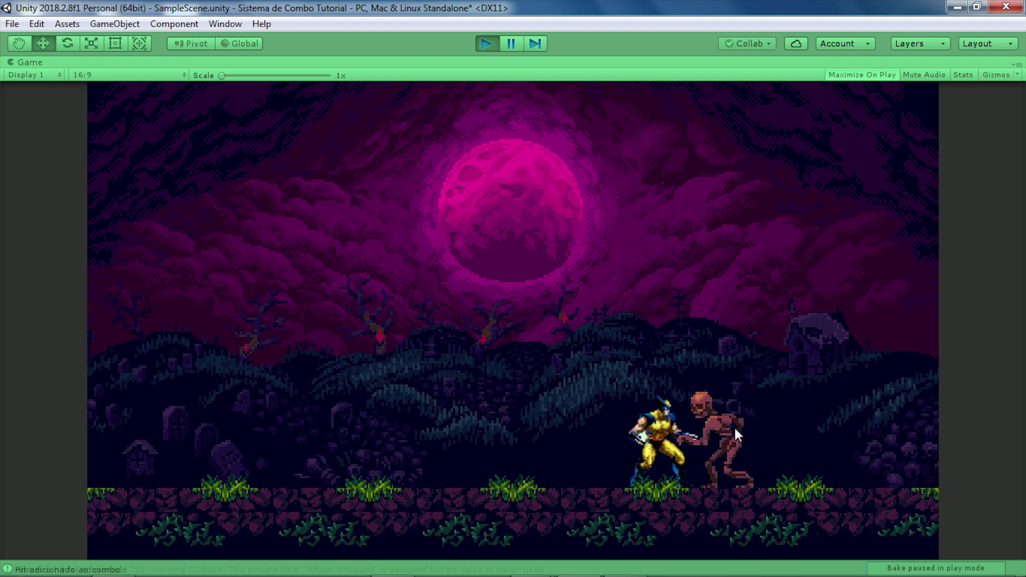
pyautogui.click(791, 400)
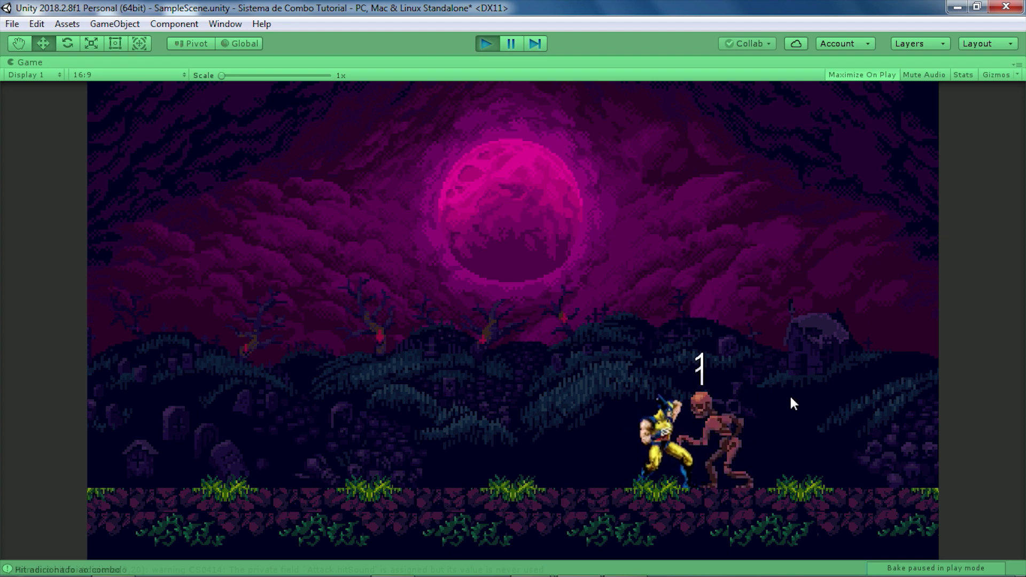
pyautogui.click(790, 398)
pyautogui.click(790, 398)
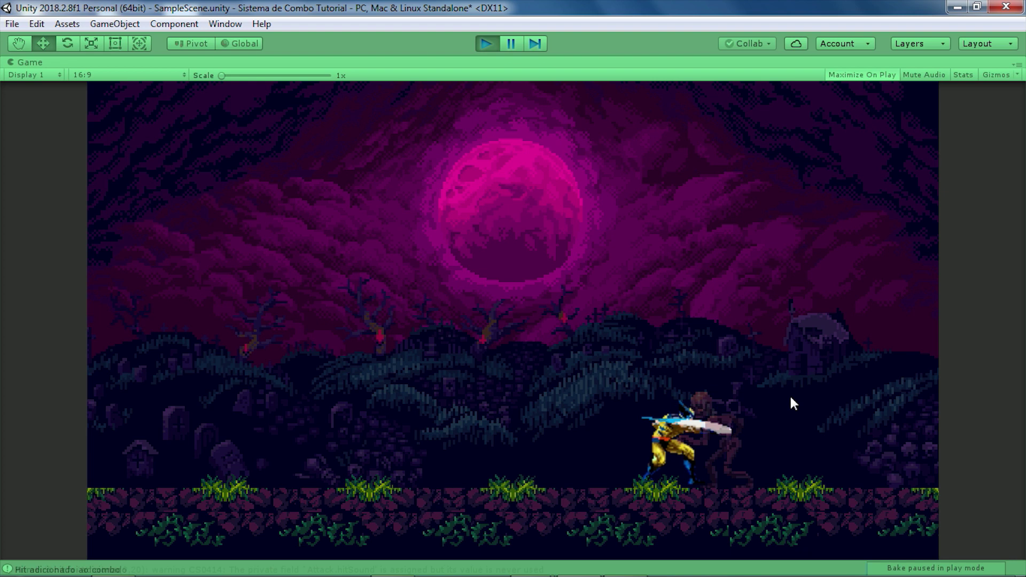
pyautogui.click(791, 399)
pyautogui.click(791, 398)
pyautogui.click(791, 399)
pyautogui.click(791, 398)
pyautogui.click(791, 398)
pyautogui.click(791, 399)
pyautogui.click(791, 398)
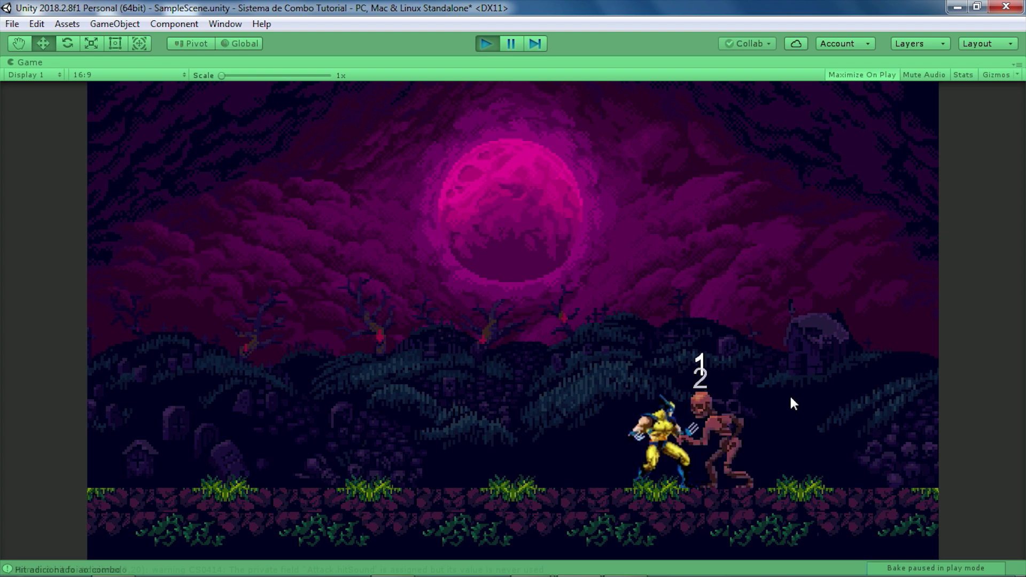
pyautogui.click(791, 398)
pyautogui.click(791, 398)
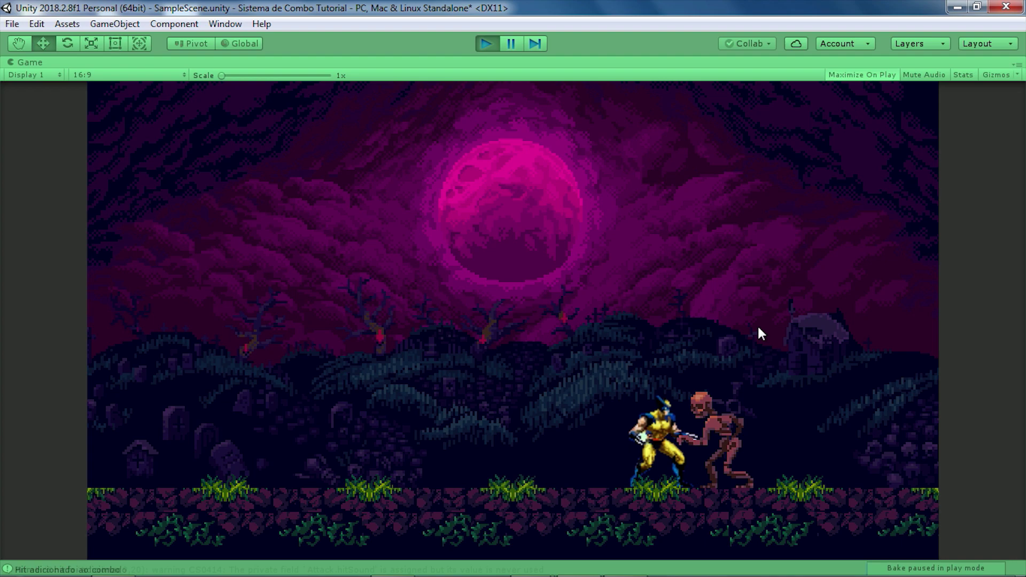
pyautogui.click(484, 43)
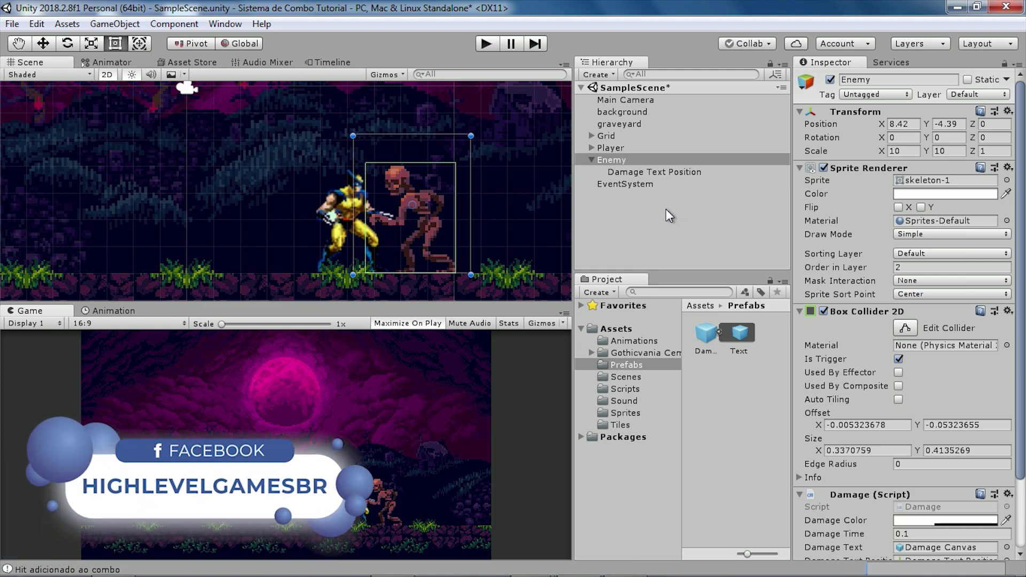
# Save SampleScene with File > Save Scene.
pyautogui.click(12, 24)
pyautogui.click(49, 80)
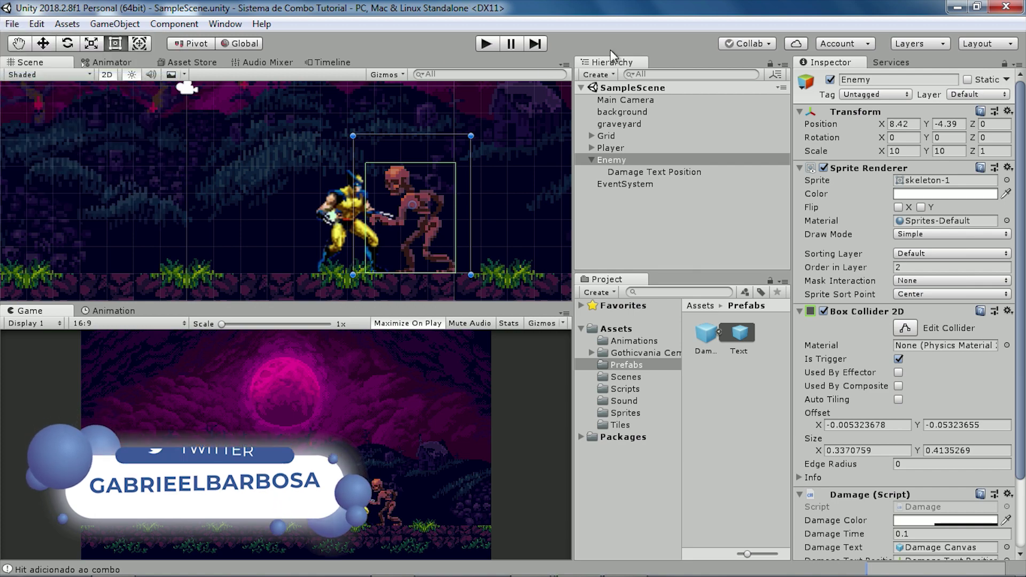